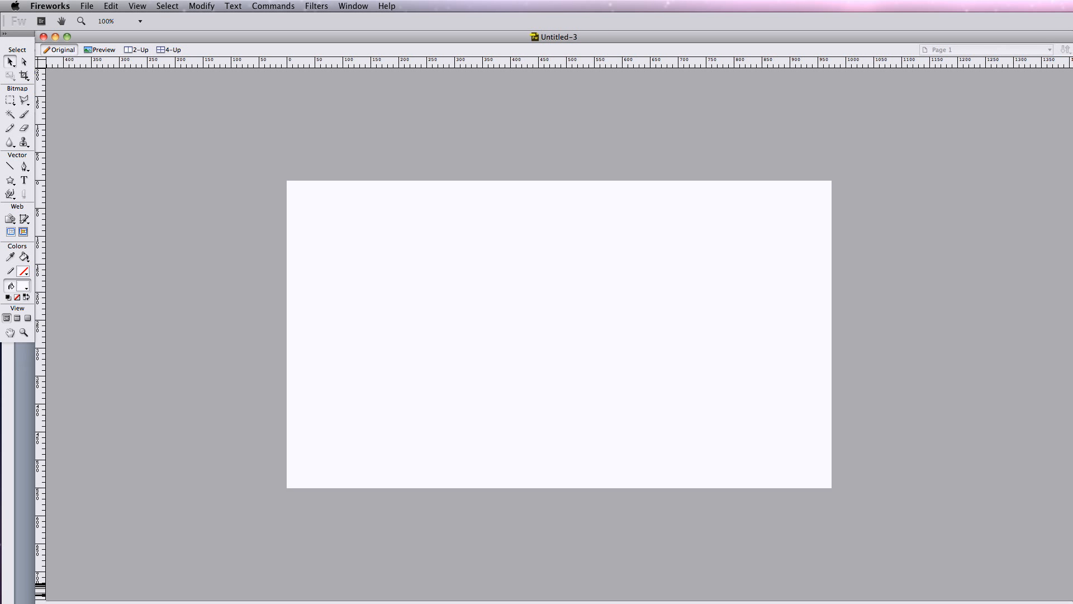
Step: Examine the alternative tools grouped with the Polygon Lasso, Rubber Stamp, Blur, Pen and Star tools
drag(1066, 603, 1071, 602)
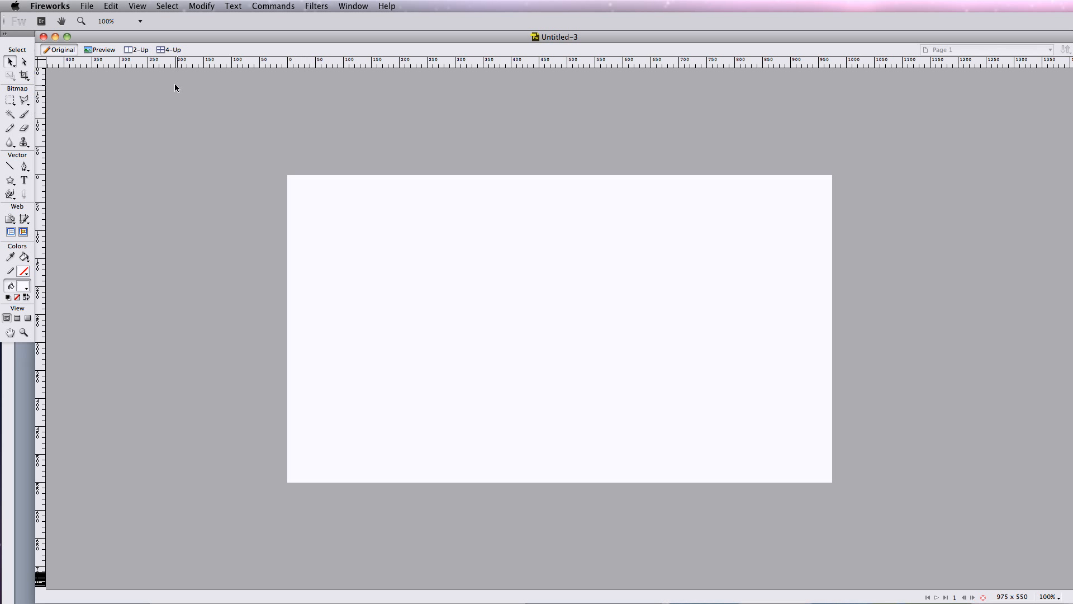
click(25, 99)
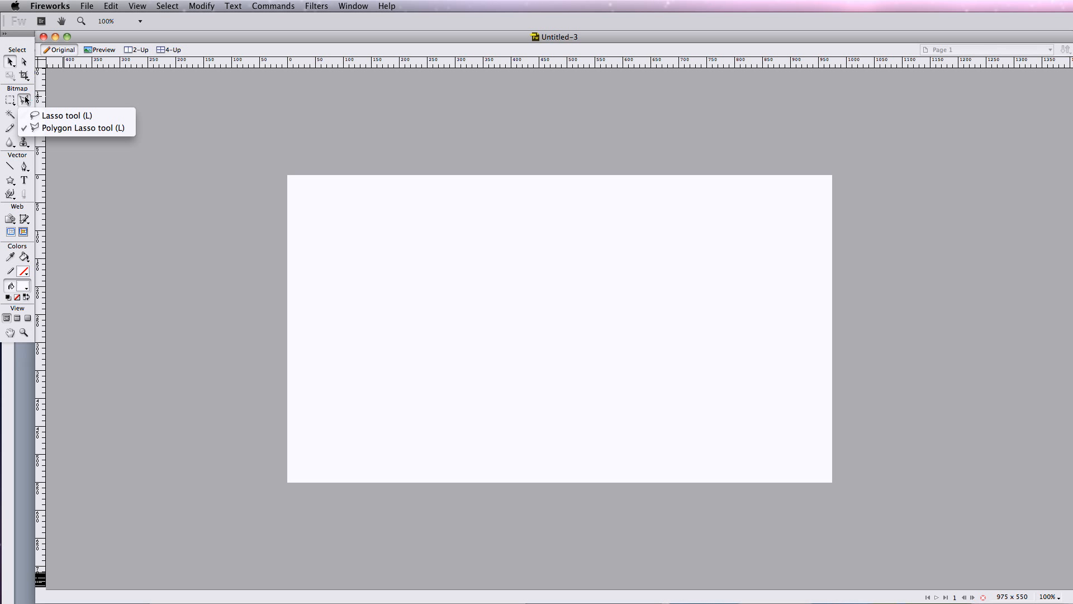
click(25, 100)
click(25, 141)
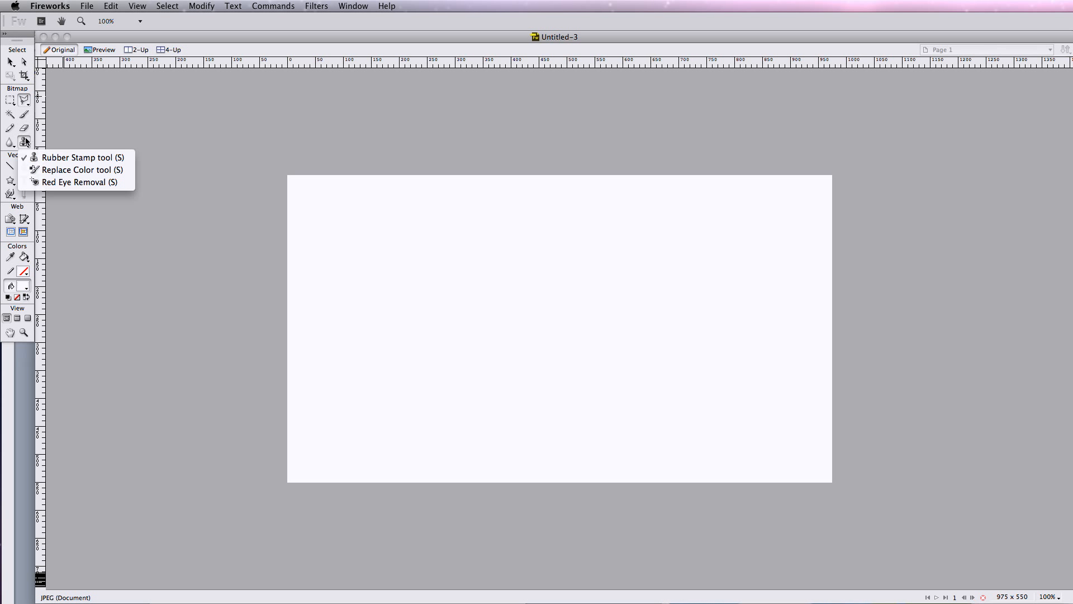
click(26, 142)
click(11, 144)
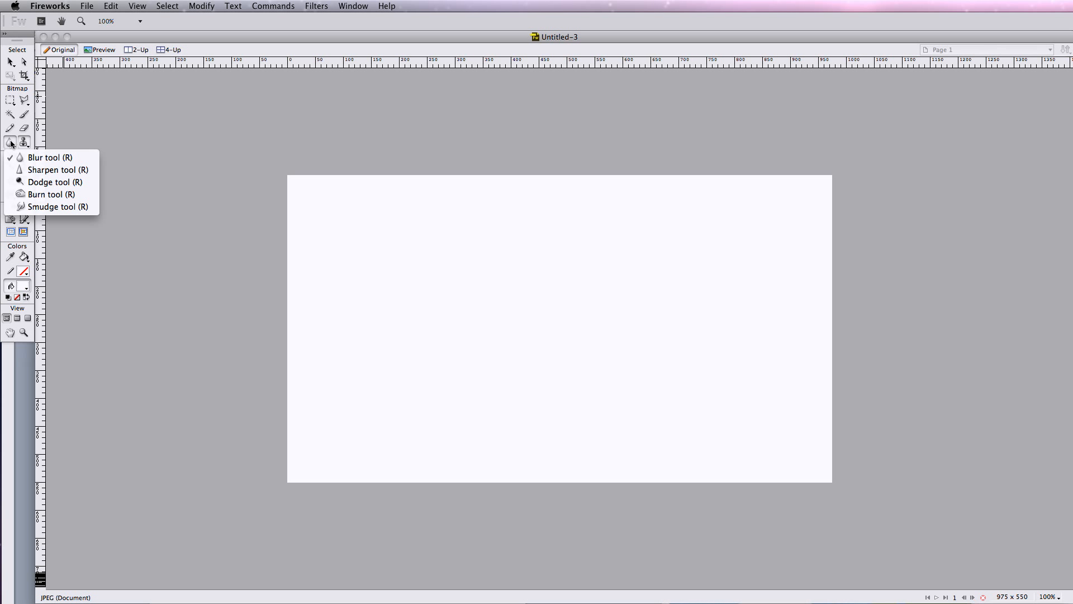
click(11, 143)
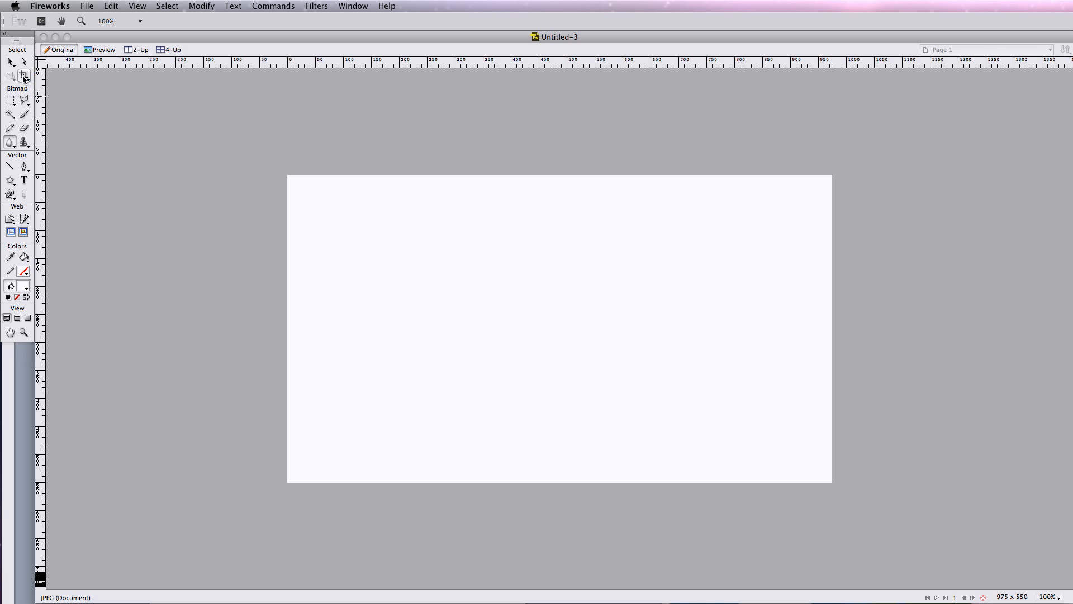
click(24, 167)
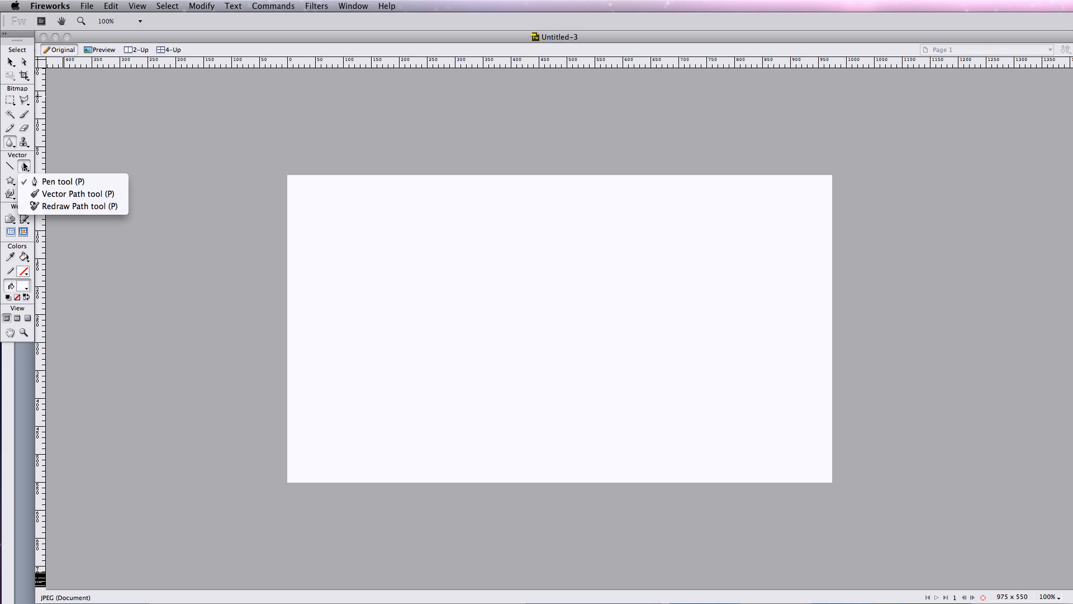
click(24, 166)
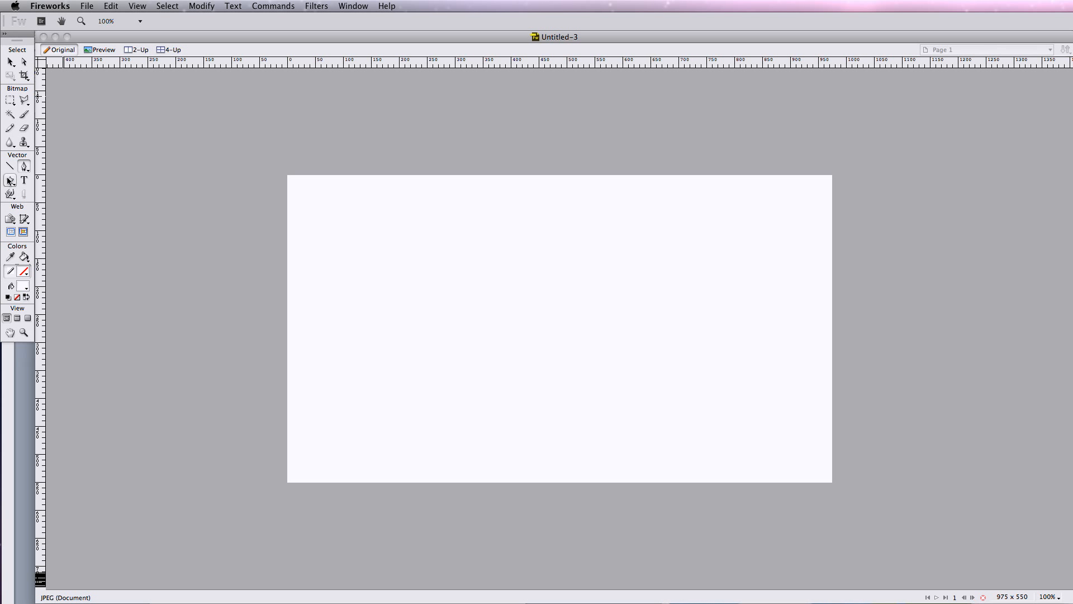
click(10, 180)
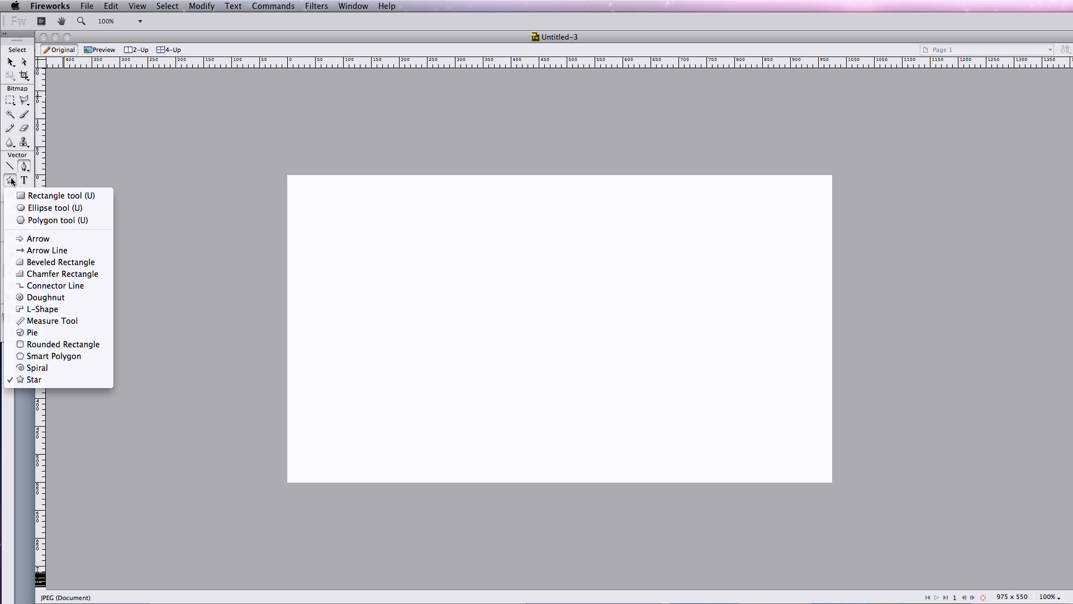
click(11, 181)
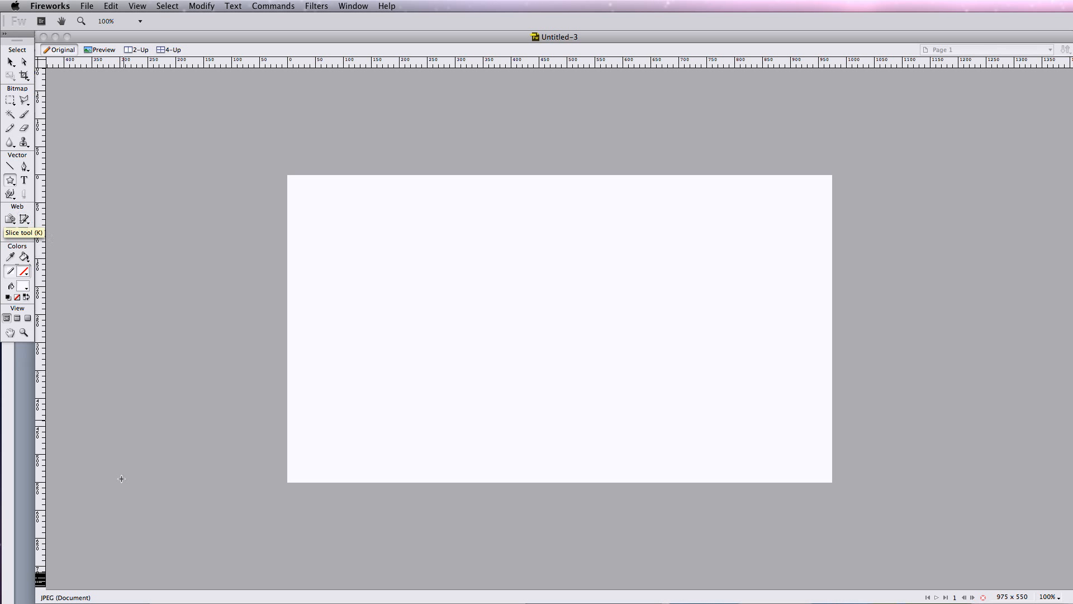
Step: Bring the Properties panel and the Optimize, Layers and Styles panel group into view over the document, with the Text tool's properties showing
drag(86, 602, 79, 503)
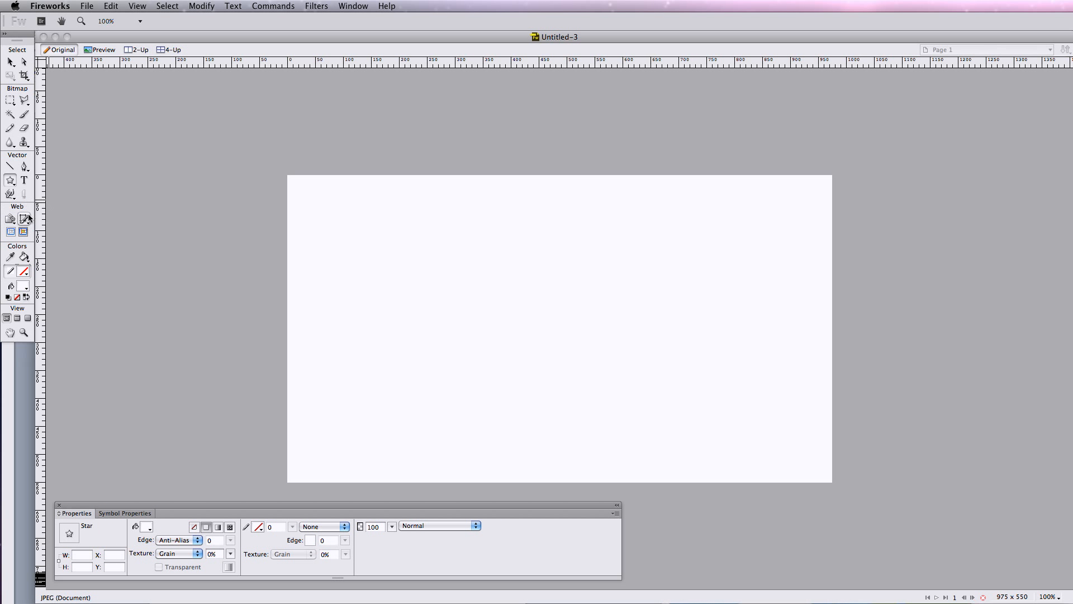
click(24, 179)
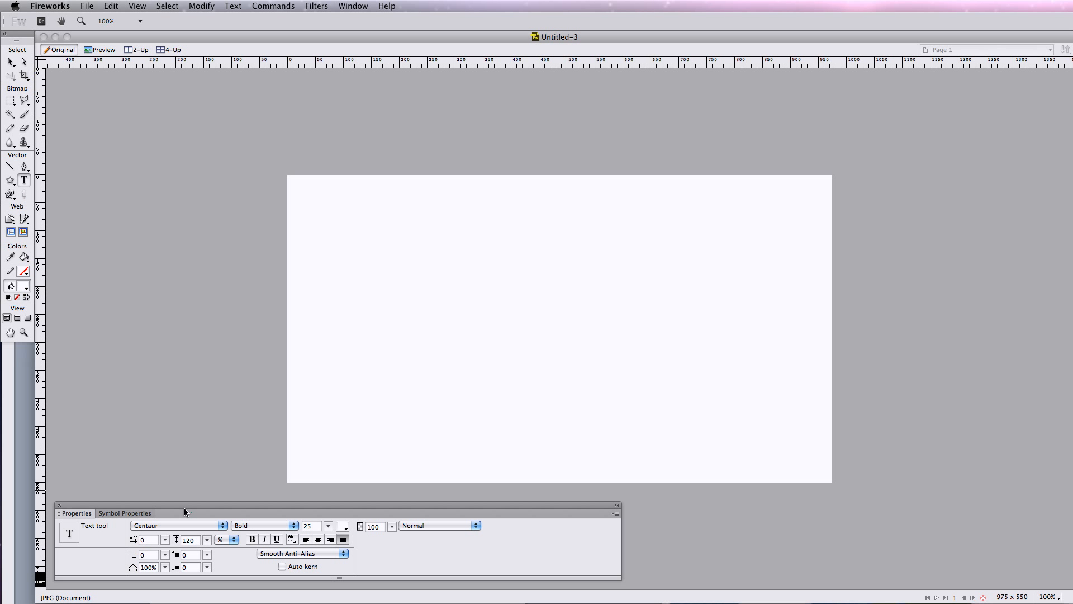
click(361, 8)
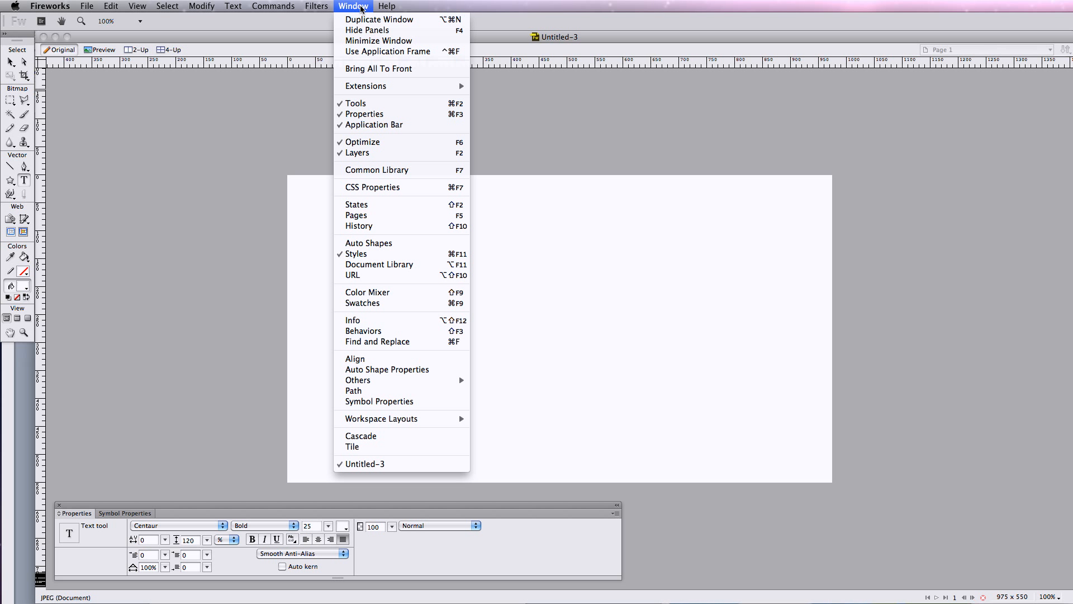
click(361, 8)
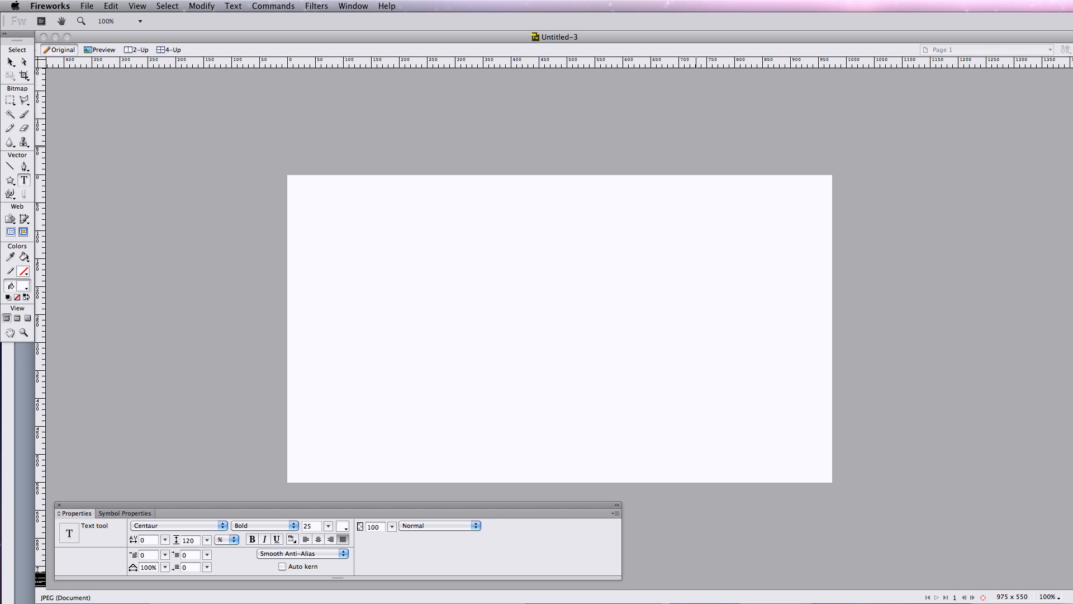
drag(1072, 21, 982, 70)
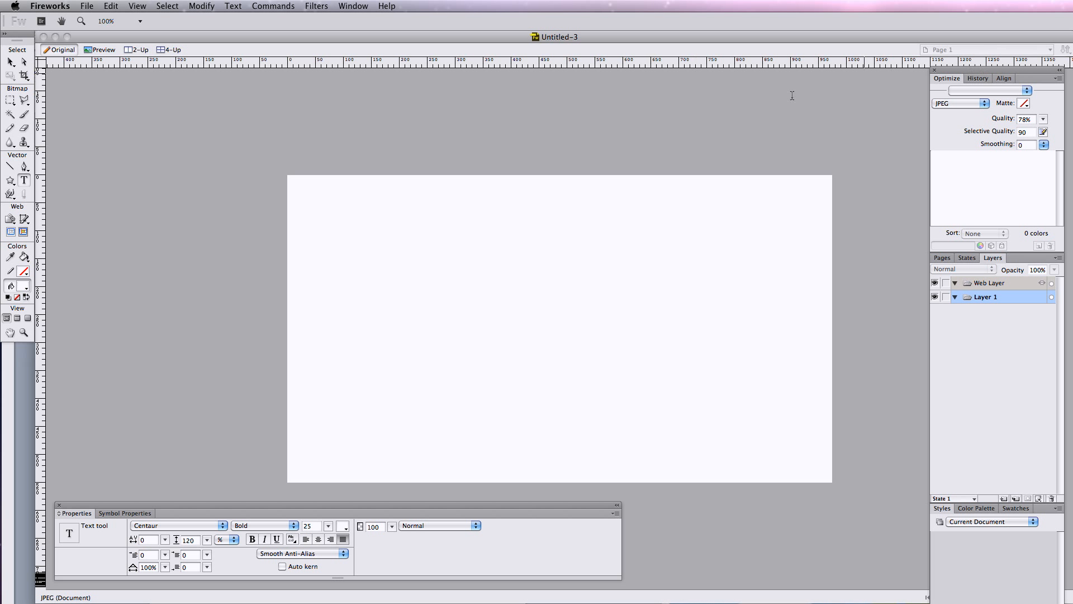
Step: Draw a rectangle about 1100 × 622 px that extends past all edges of the canvas
click(10, 180)
click(15, 194)
drag(250, 157, 864, 505)
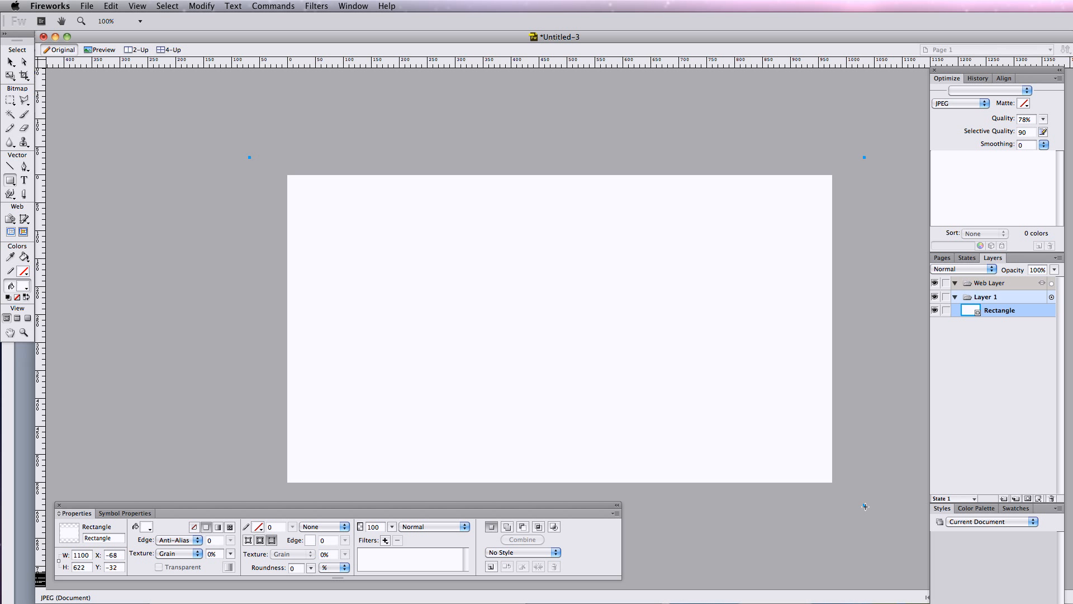
Step: Try a grey and a bright green fill on the canvas-covering rectangle
click(148, 528)
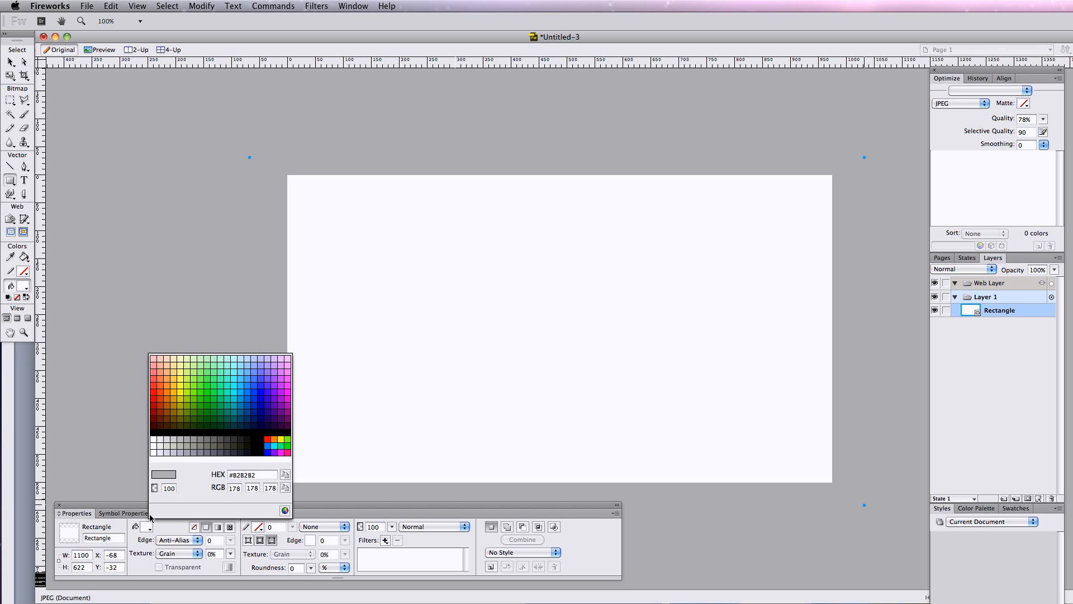
click(186, 445)
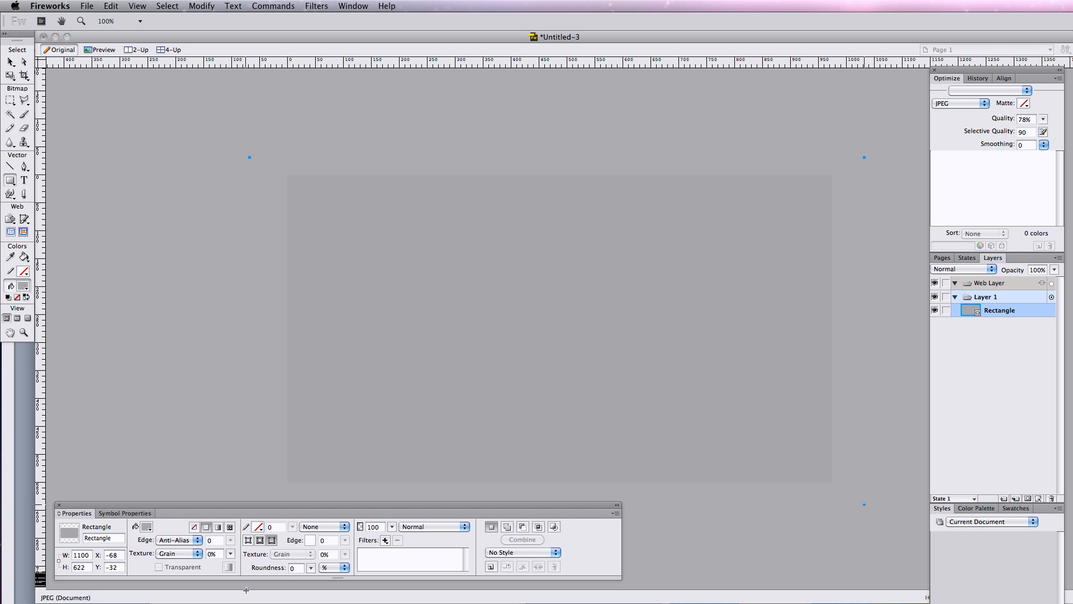
click(146, 526)
click(221, 391)
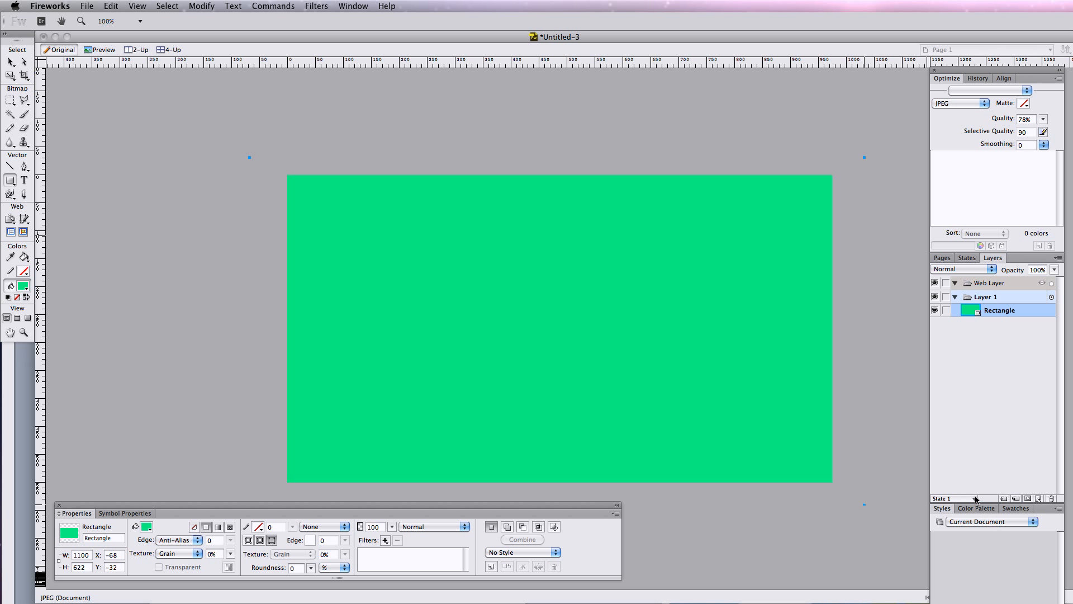
Step: Make more room for the Styles panel and apply Old paper 005 from the Old Paper Styles to the background rectangle
drag(979, 504, 979, 390)
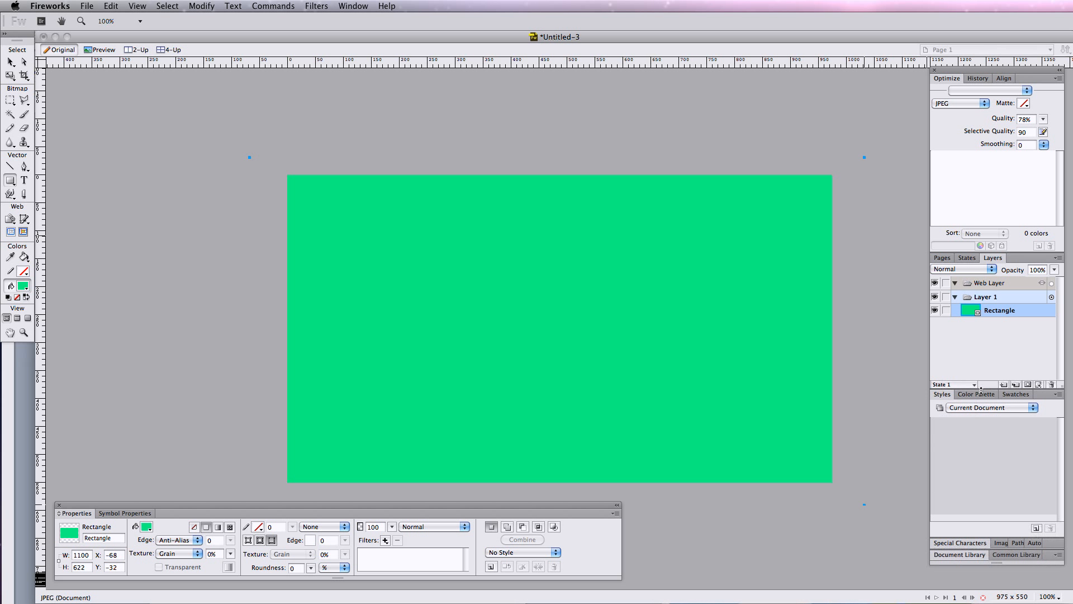
click(977, 408)
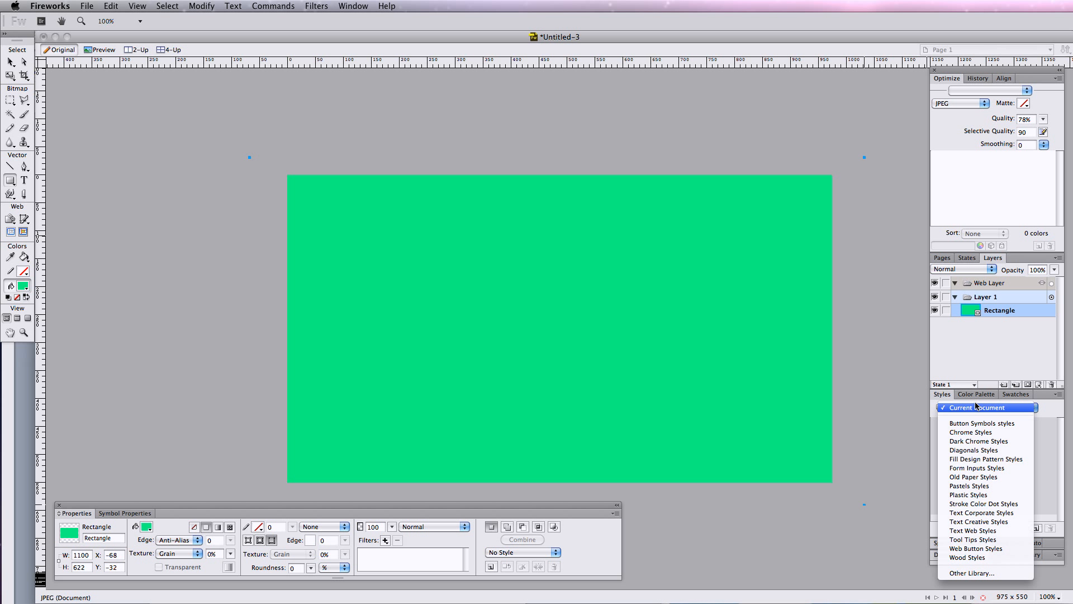
click(974, 477)
click(1007, 428)
click(1025, 428)
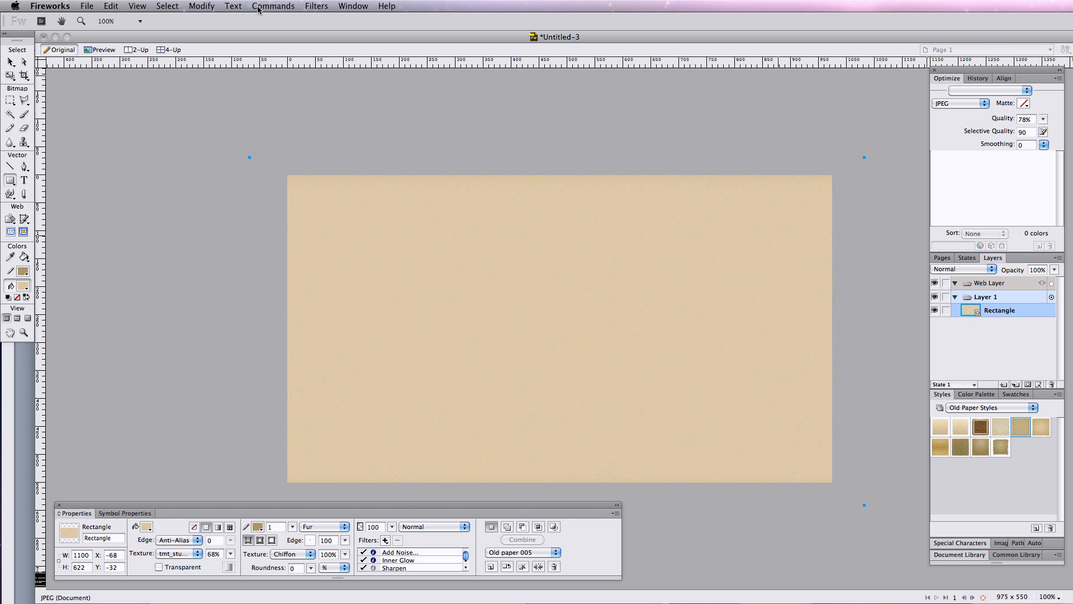
Step: Draw an Arrow auto shape about 398 × 153 px in the upper left part of the canvas
click(10, 181)
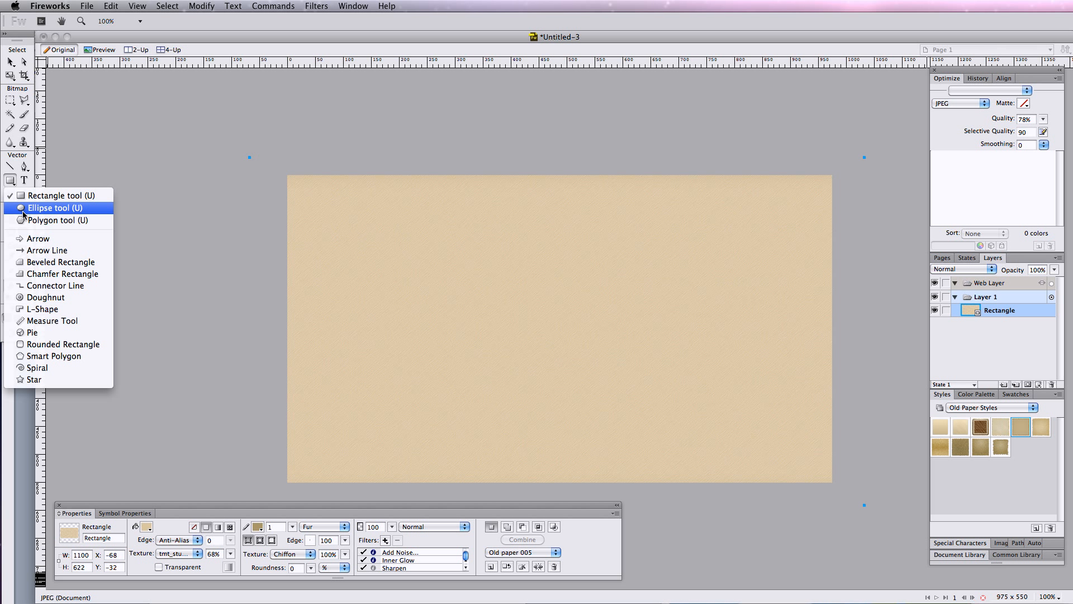
click(25, 240)
drag(321, 239, 544, 327)
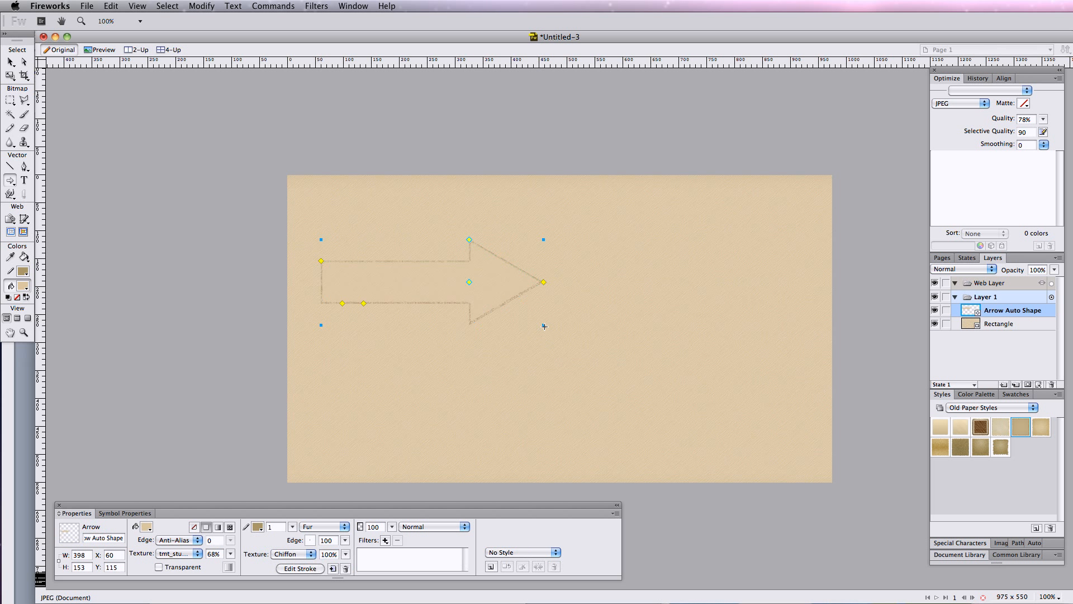
Step: Fill the arrow with red and remove its stroke
click(147, 528)
click(155, 409)
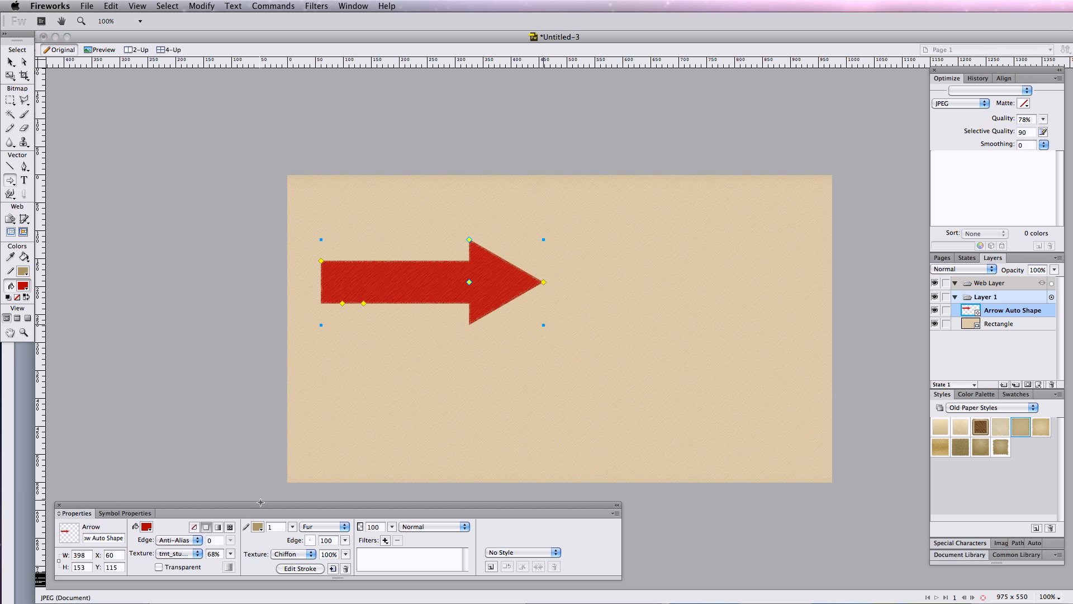
click(257, 527)
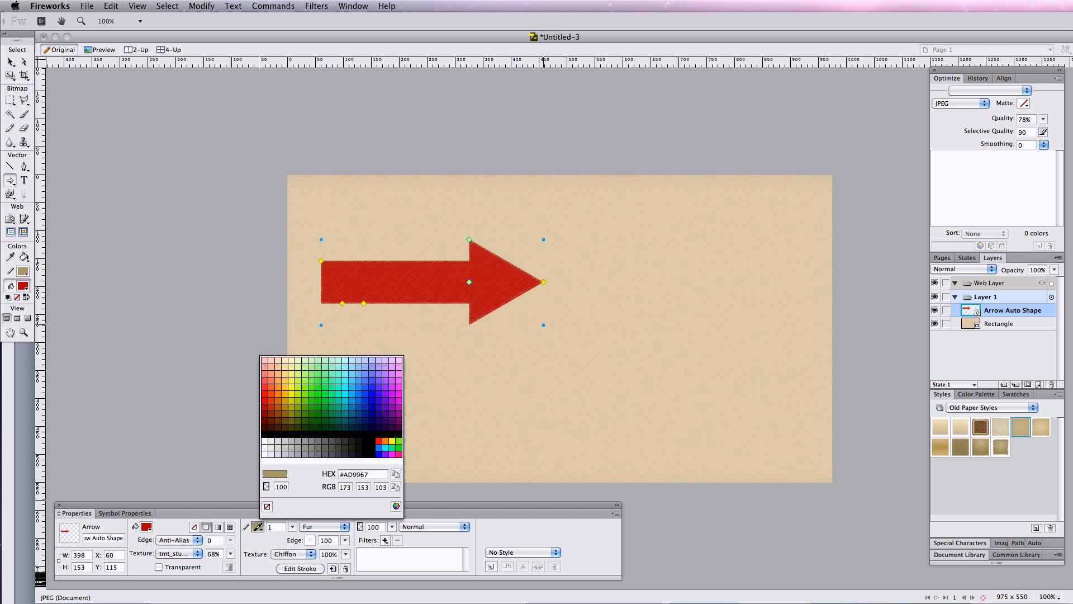
click(267, 506)
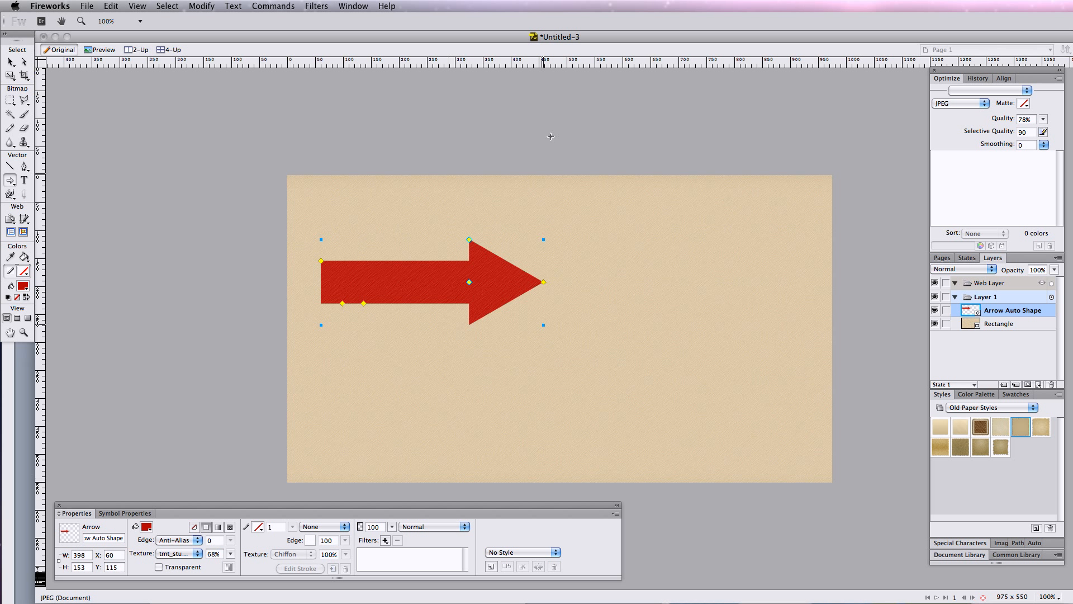
Step: Reshape the arrow to about 512 × 469 px with a larger head and a tail bent down past the canvas, and set its blend mode to Multiply
click(10, 61)
drag(544, 282, 599, 281)
drag(469, 239, 469, 226)
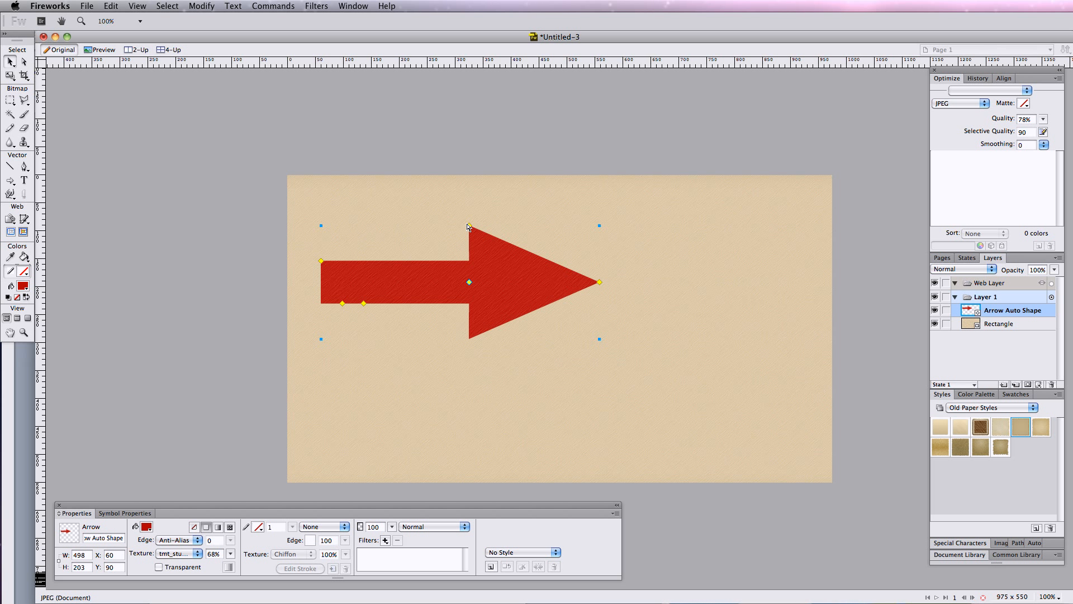
drag(342, 303, 334, 488)
click(413, 526)
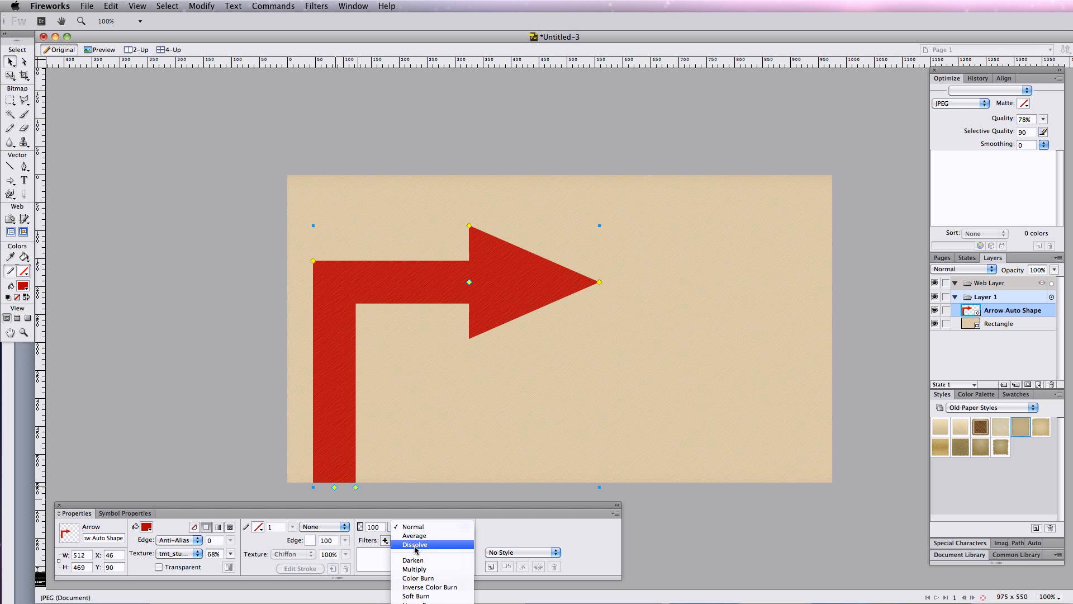
click(415, 569)
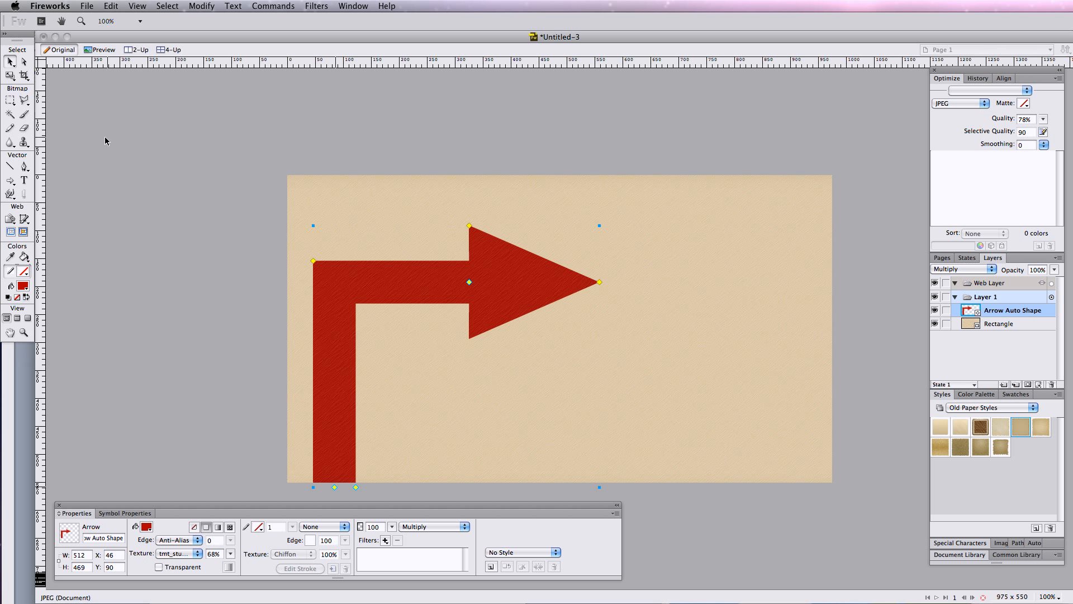
Step: Draw a red rectangle about 176 × 137 px in the inner corner below the arrow's horizontal shaft
click(10, 181)
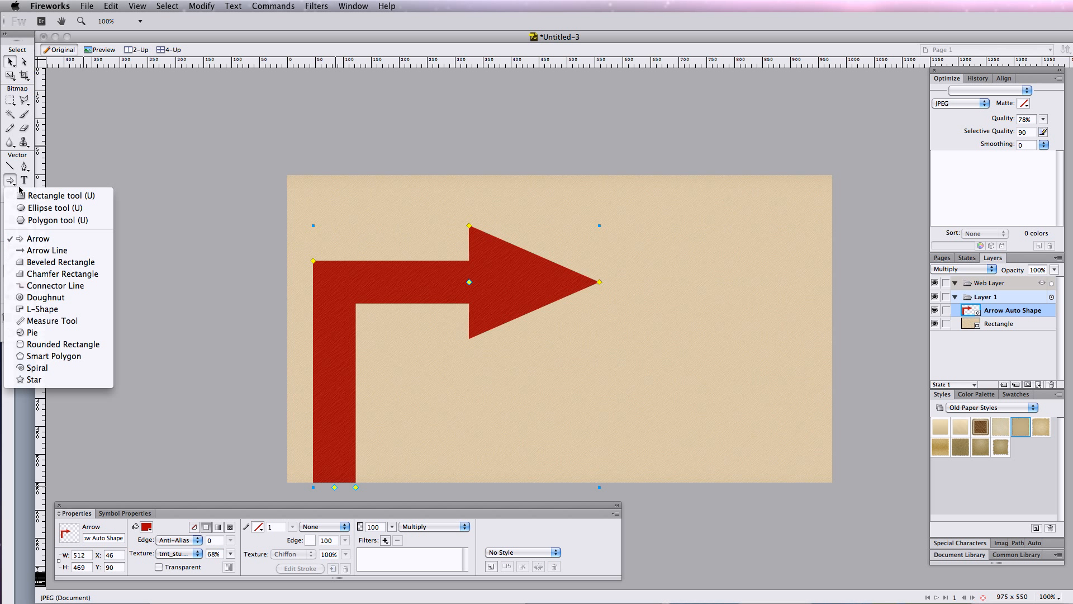
click(22, 195)
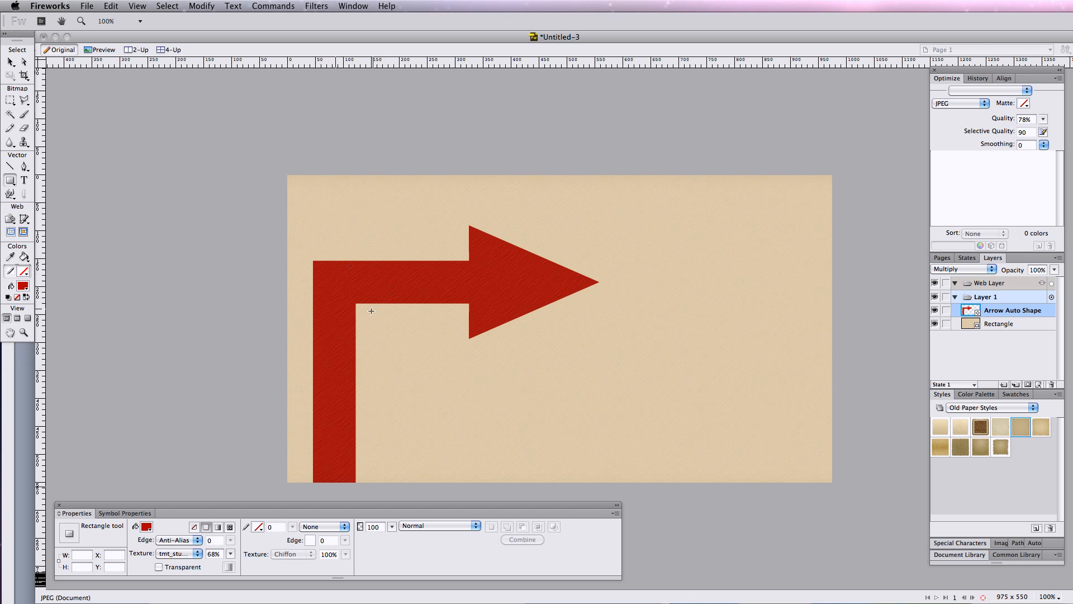
drag(363, 310, 462, 388)
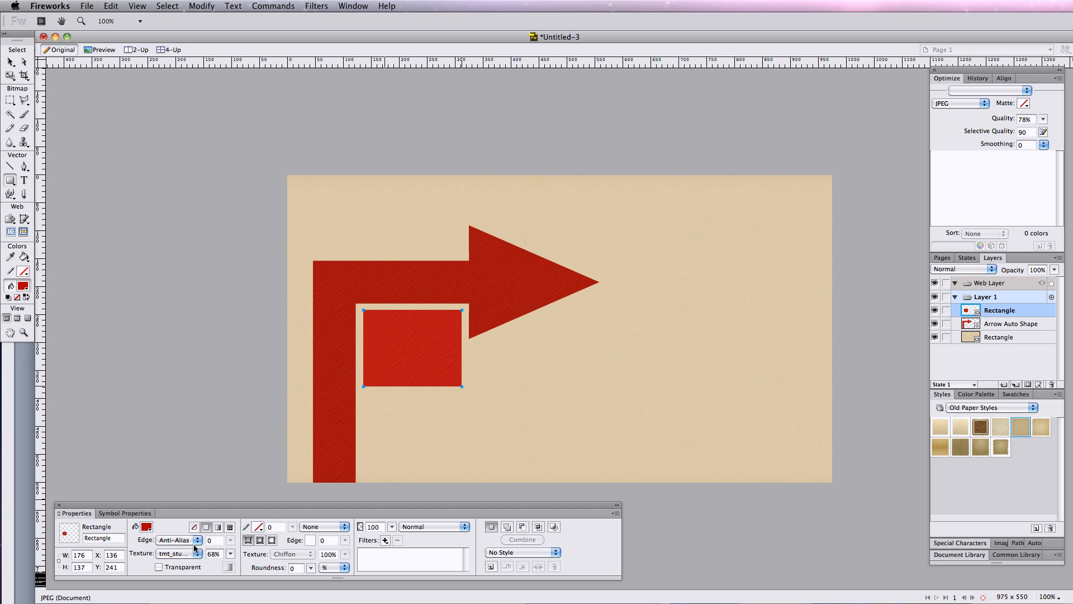
Step: Set the small red rectangle's texture amount to 0% and its fill edge to Feather
drag(230, 554, 230, 596)
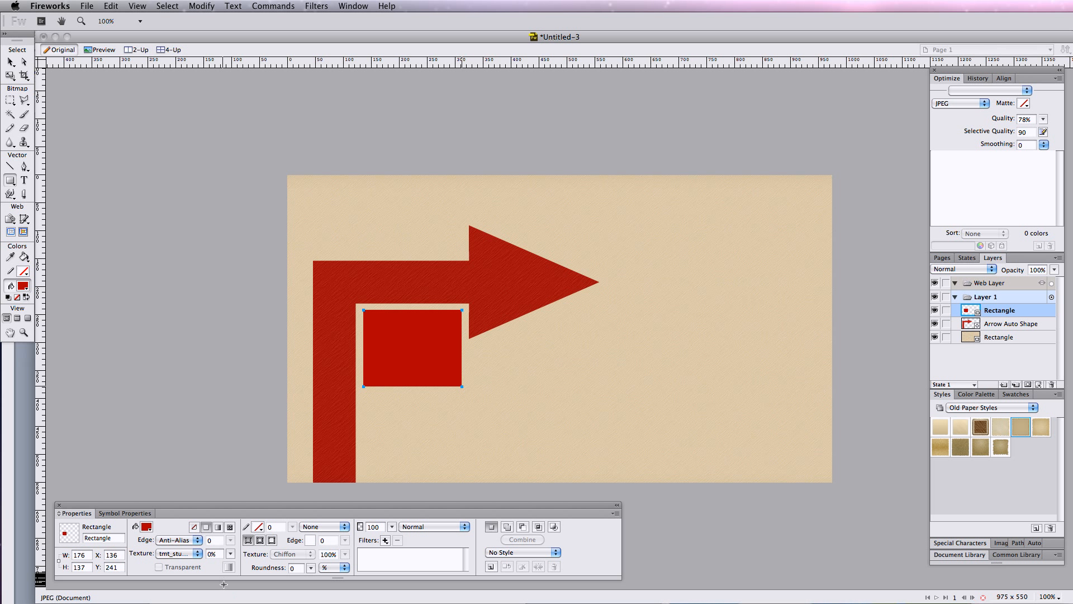
click(194, 540)
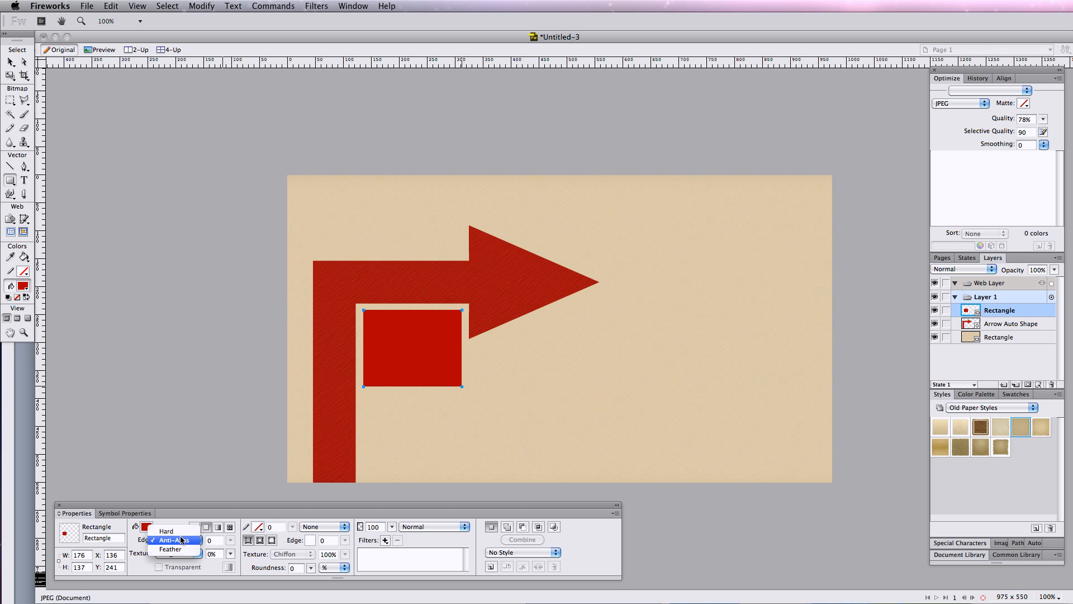
click(180, 548)
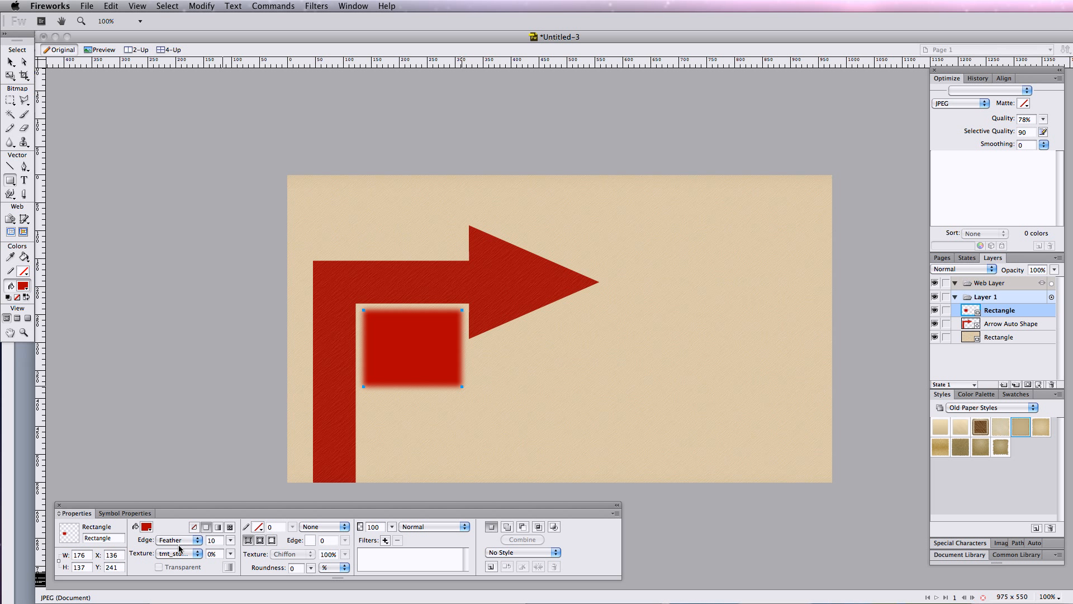
Step: Set the small red rectangle's fill edge to Anti-Alias and warp it into a freeform swirl about 199 × 289 px with the Reshape Area tool
click(179, 540)
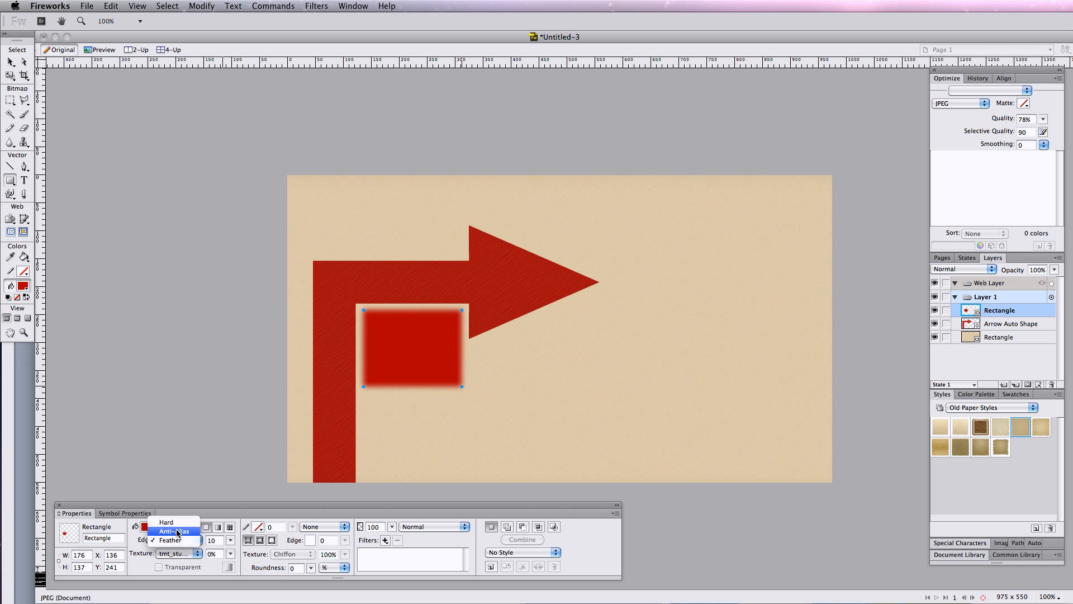
click(178, 532)
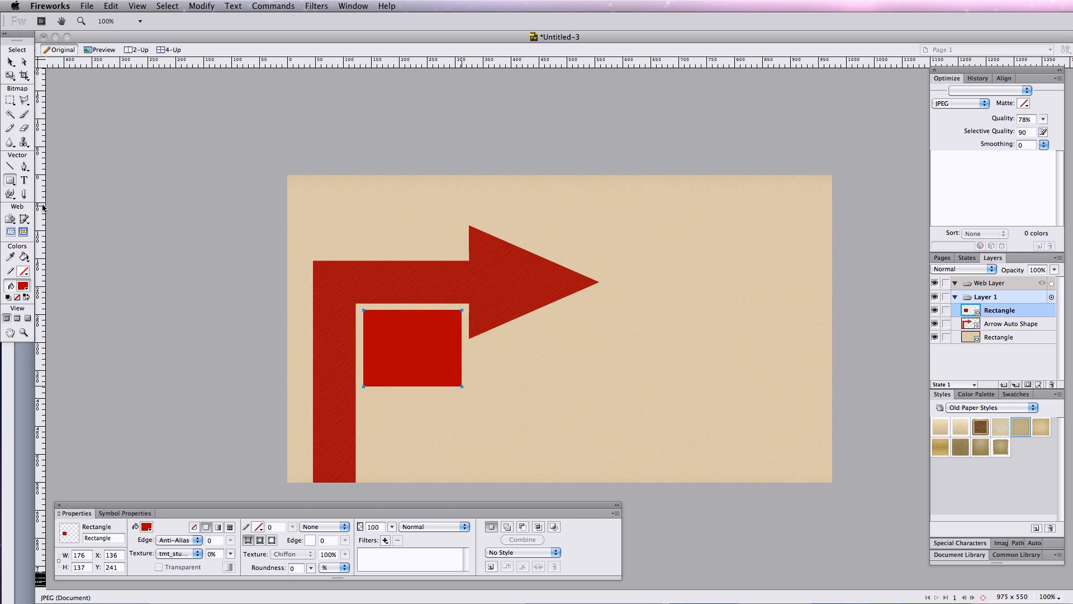
drag(9, 194, 61, 220)
click(400, 355)
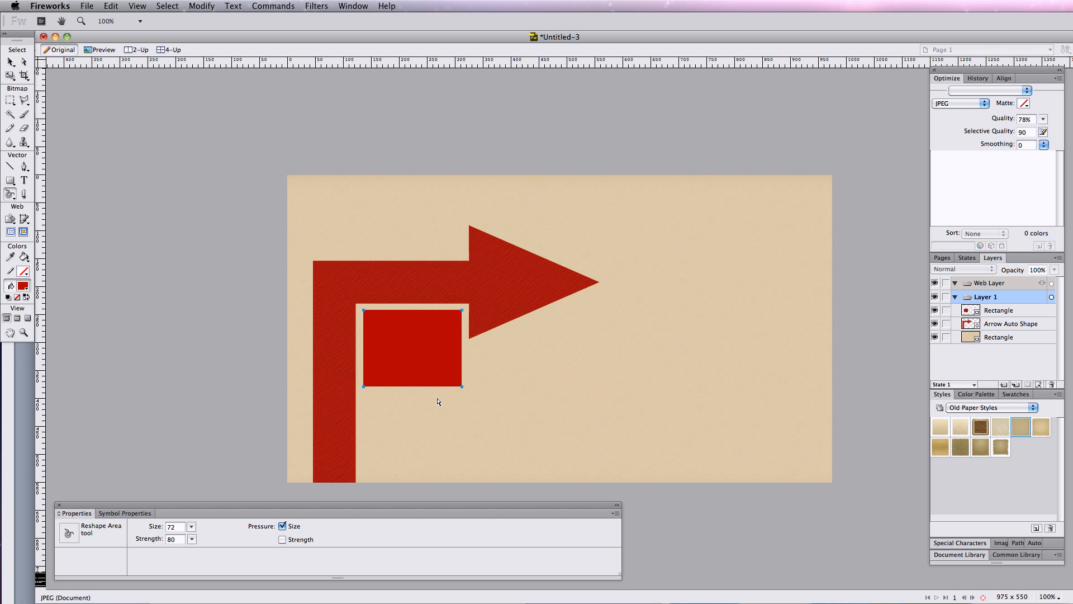
click(431, 322)
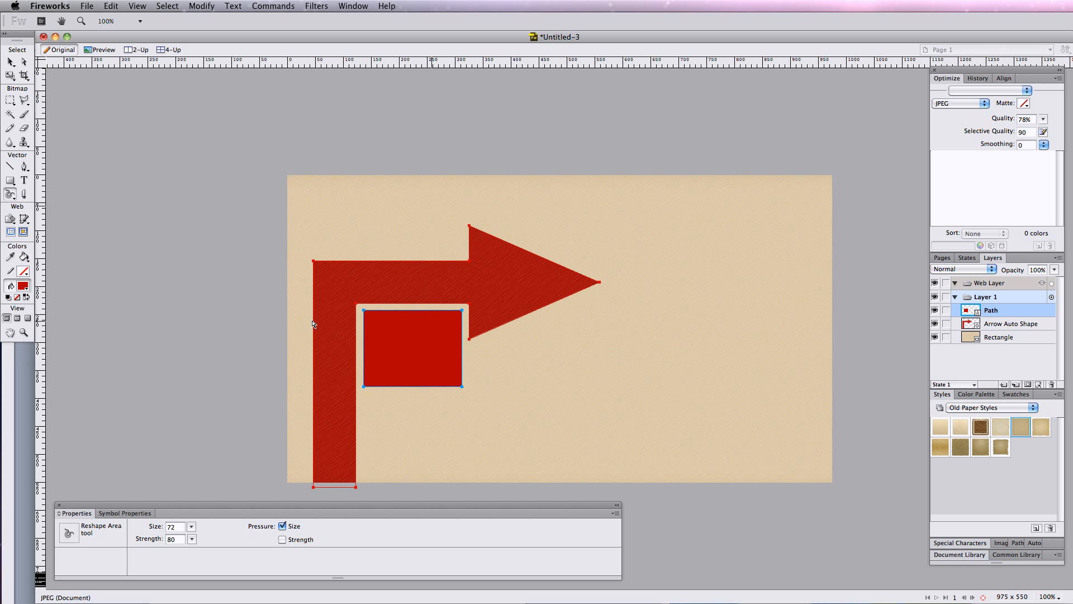
mouse_move(421, 391)
mouse_down()
mouse_move(395, 360)
mouse_move(459, 317)
mouse_move(391, 313)
mouse_move(429, 457)
mouse_up()
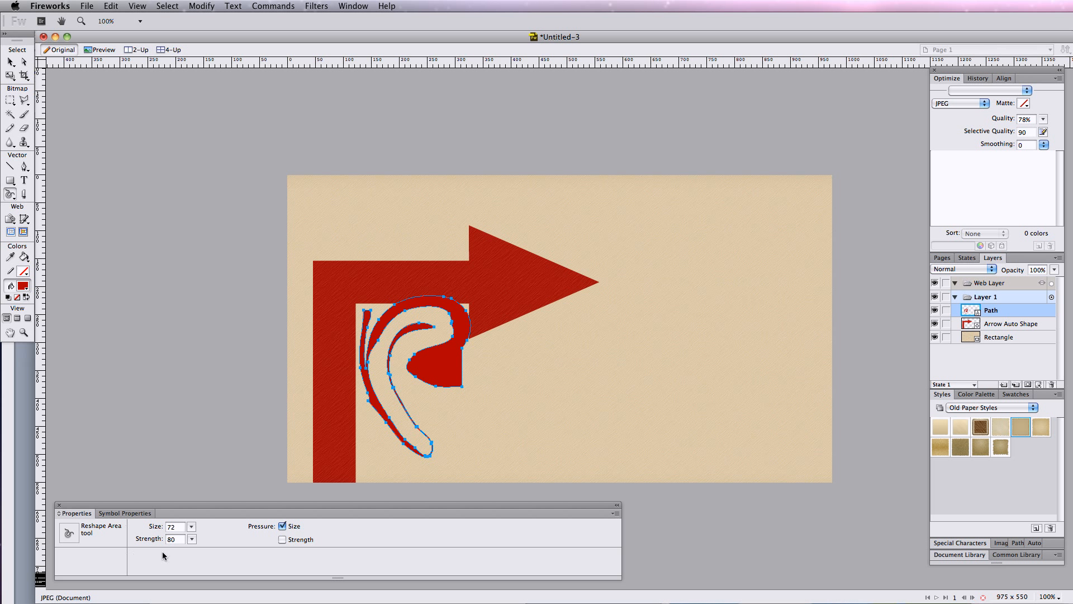
Step: Move the warped red shape slightly down and right to about X 139, Y 255 with the Pointer tool
click(11, 62)
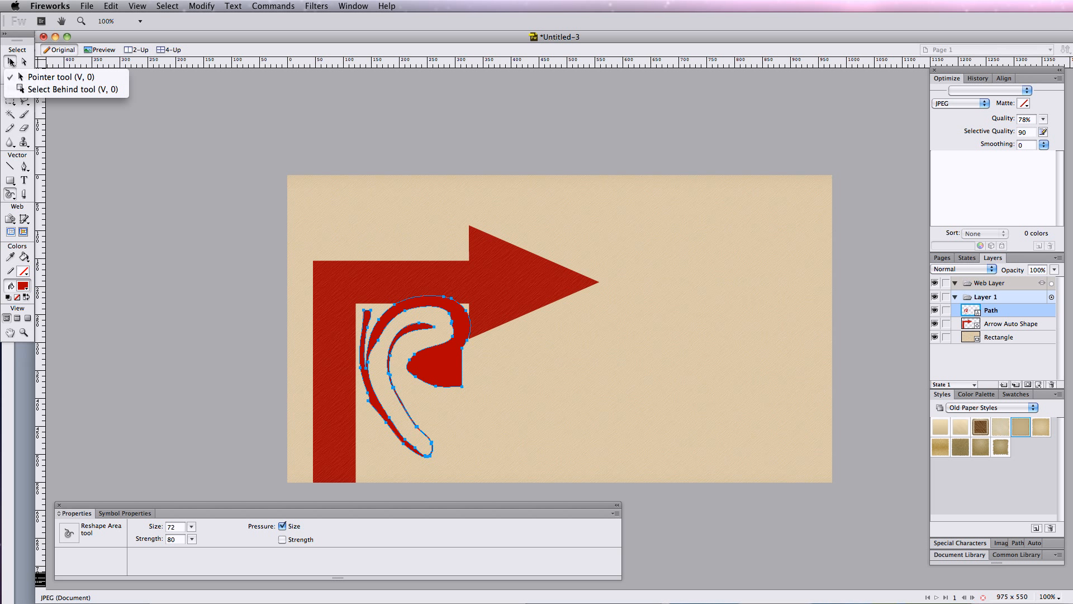
click(56, 77)
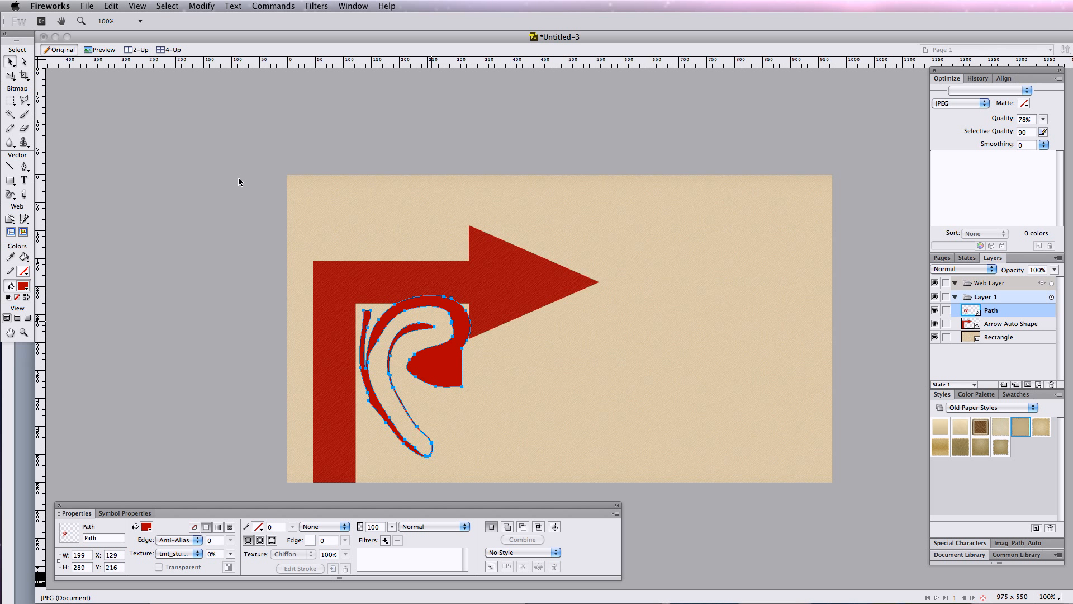
drag(431, 369, 439, 391)
Step: Add the text LOTTERY on the canvas to the right of the warped red shape, below the arrowhead
click(23, 180)
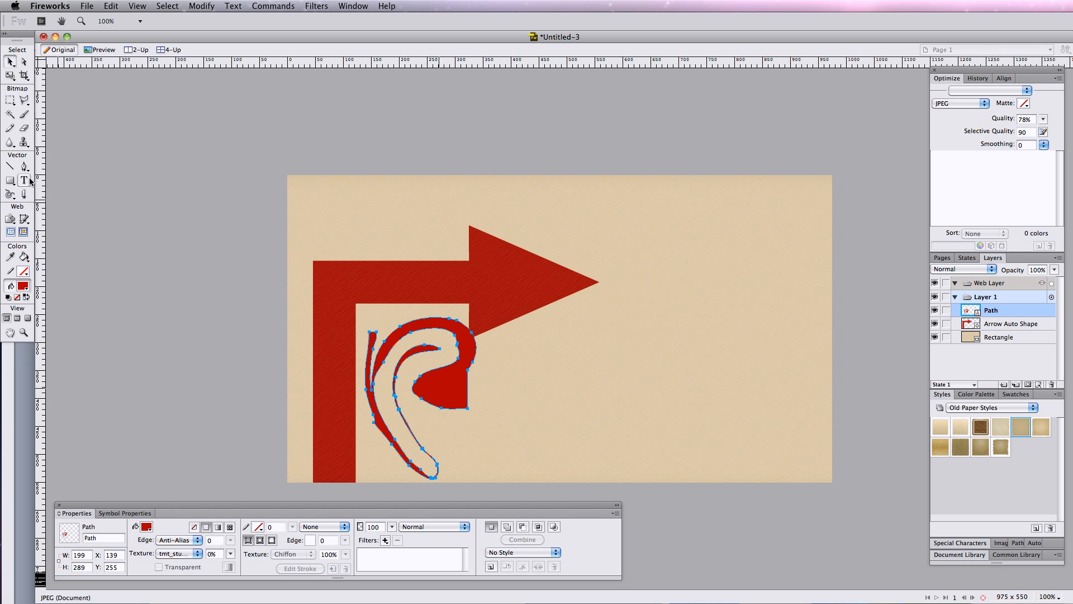
click(525, 377)
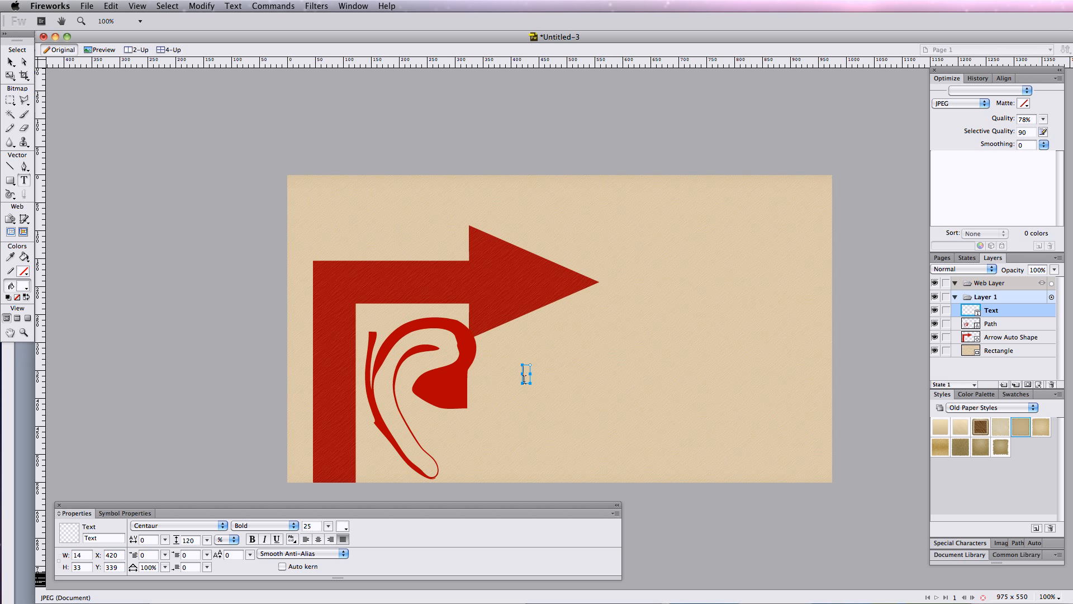
text(LOTTERY)
Step: Format the LOTTERY text in Arial Black at size 94 with a black fill
key(super+a)
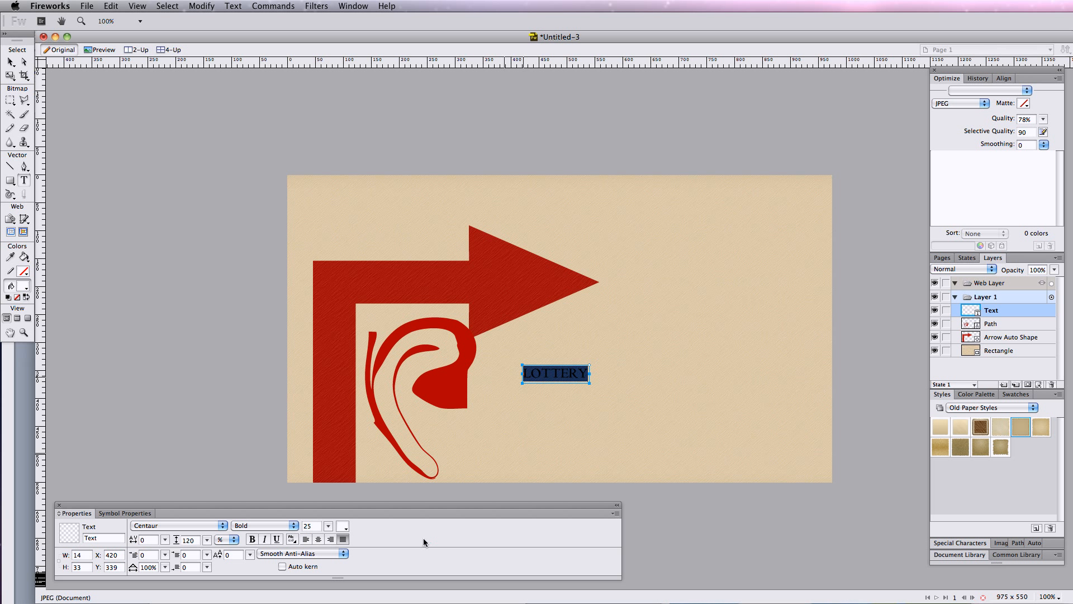
click(214, 526)
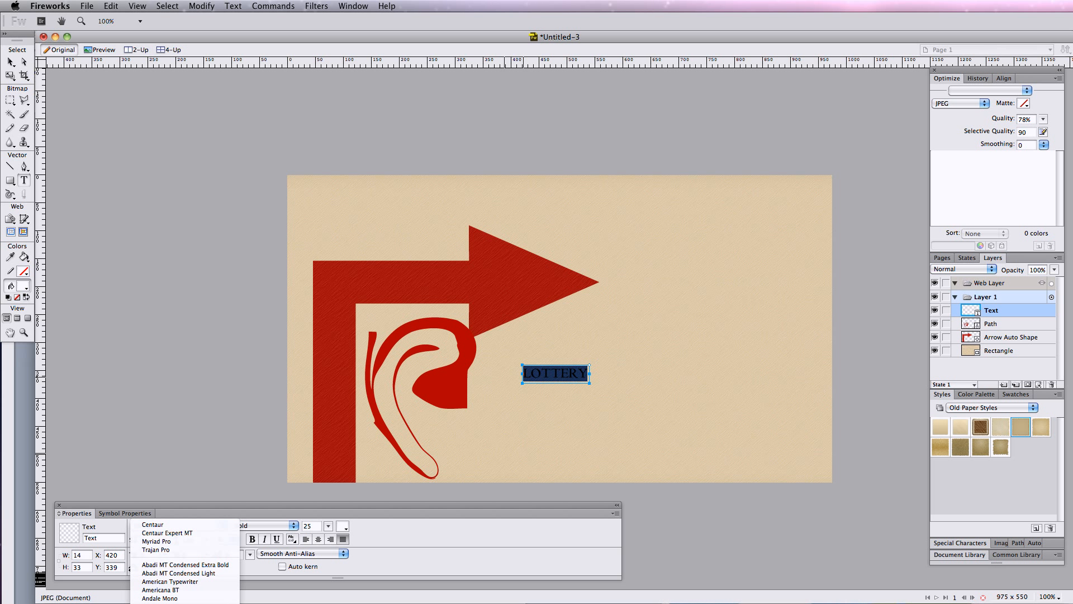
click(212, 602)
mouse_move(329, 525)
mouse_down()
mouse_move(327, 502)
mouse_move(328, 515)
mouse_up()
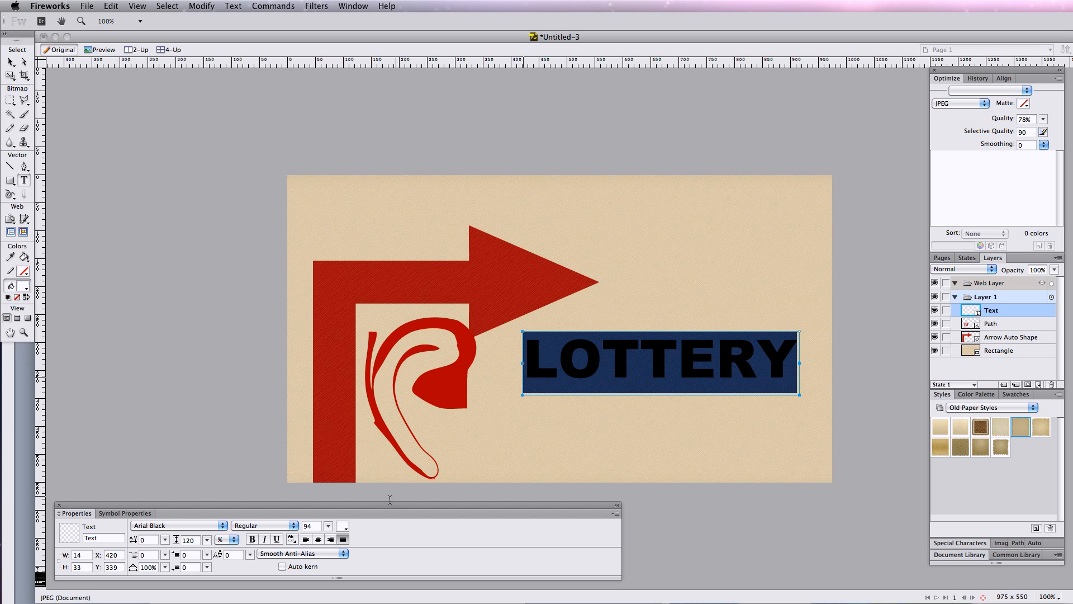
click(342, 526)
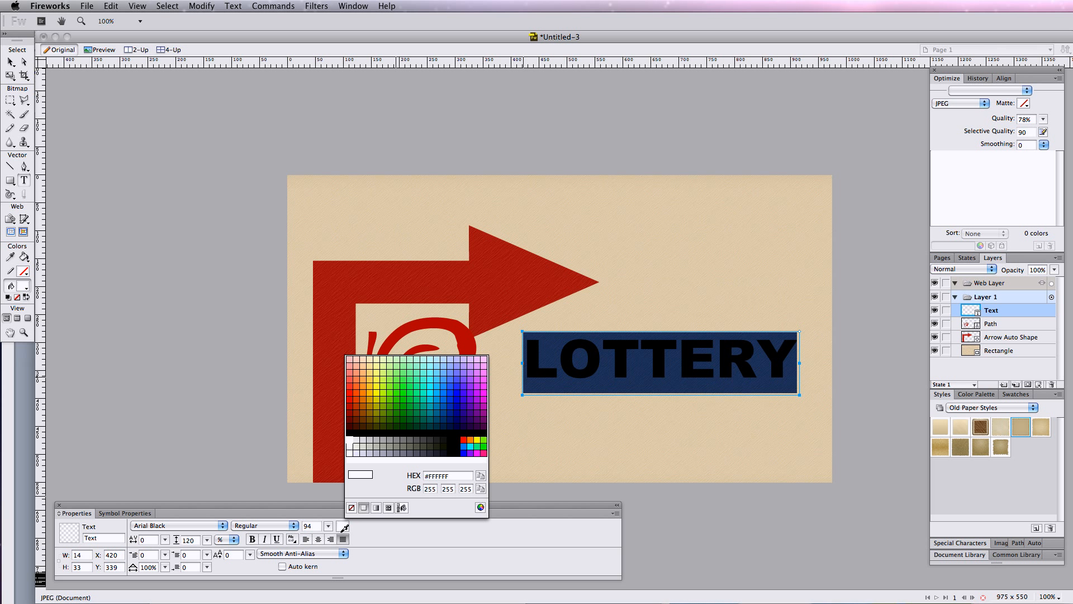
click(357, 433)
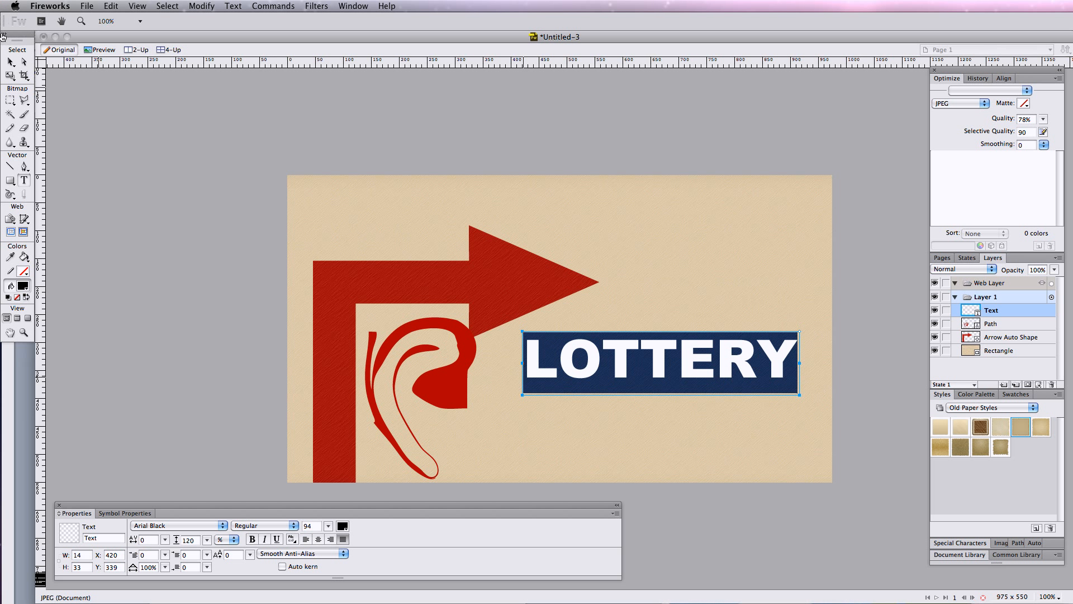
click(11, 62)
click(129, 105)
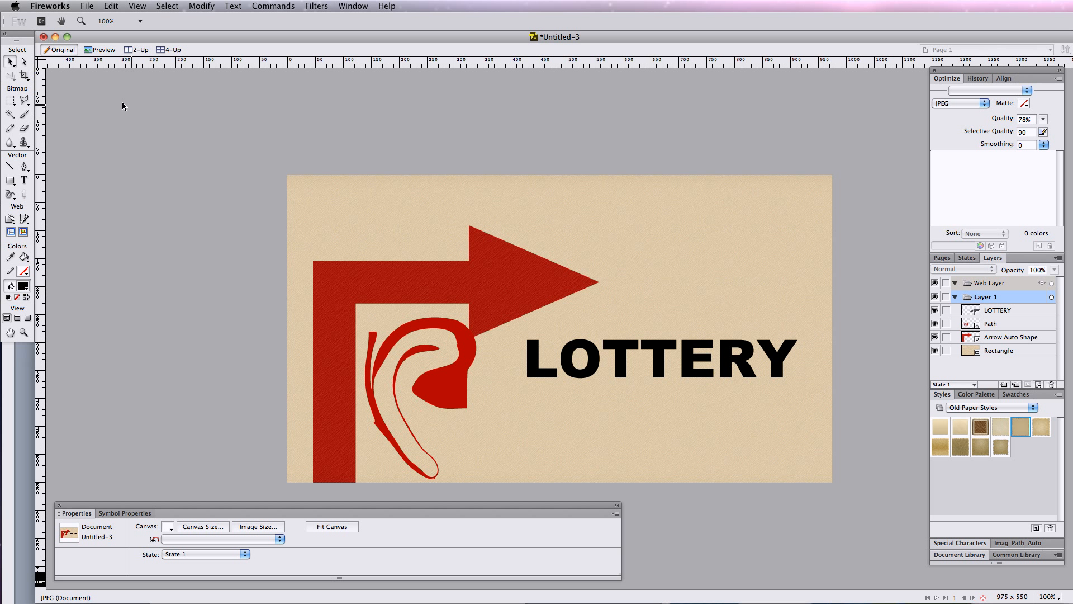
Step: Import roller_ink_pattern.tiff from the paper_textures folder in imageLibrary, placing its corner just outside the canvas's upper-left corner
click(87, 5)
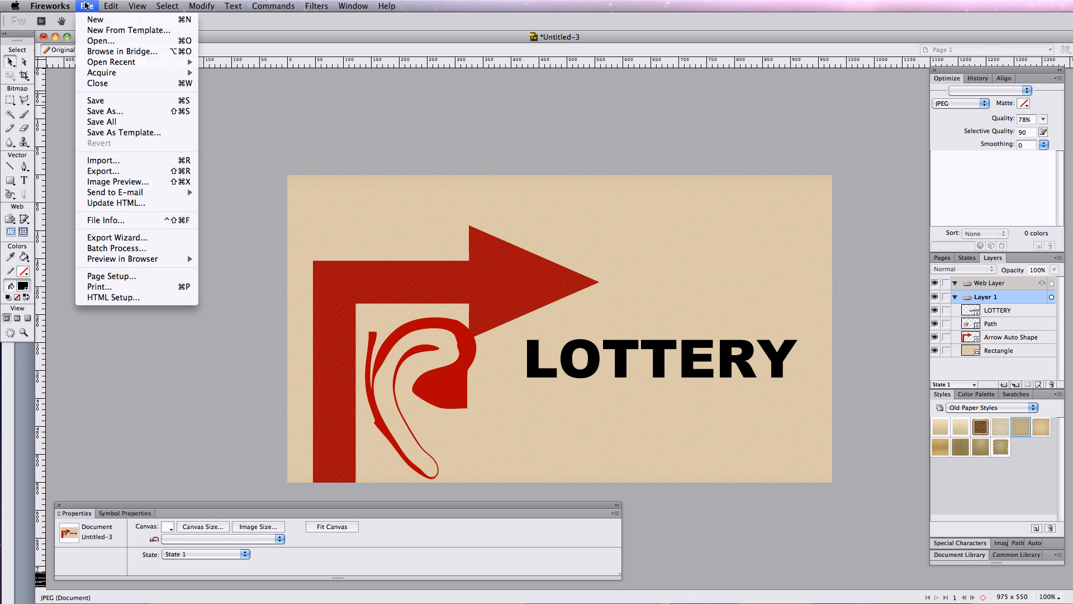
click(112, 159)
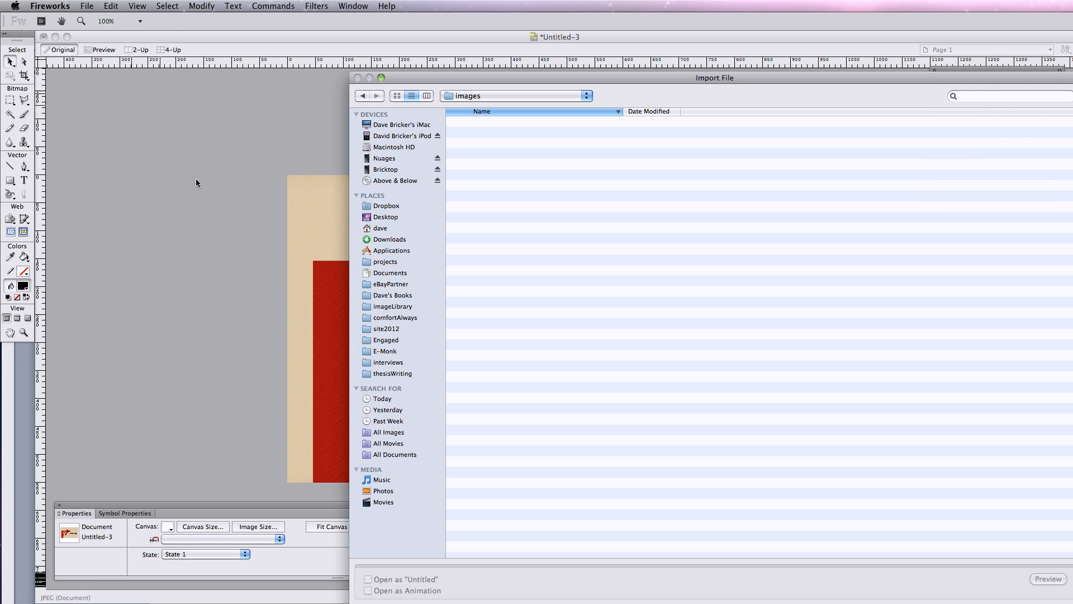
click(401, 307)
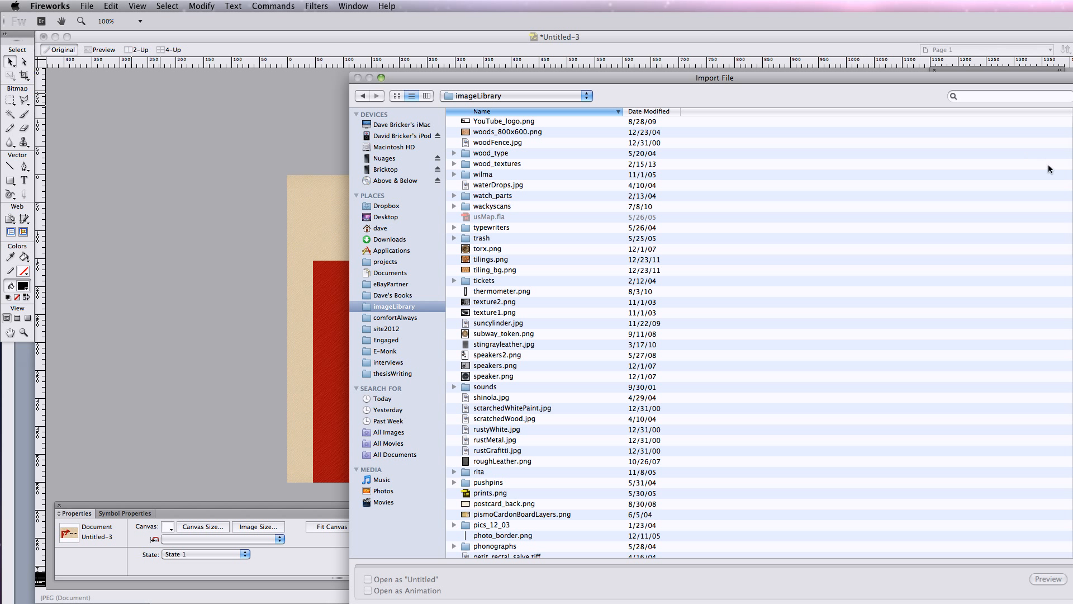
drag(991, 78, 956, 64)
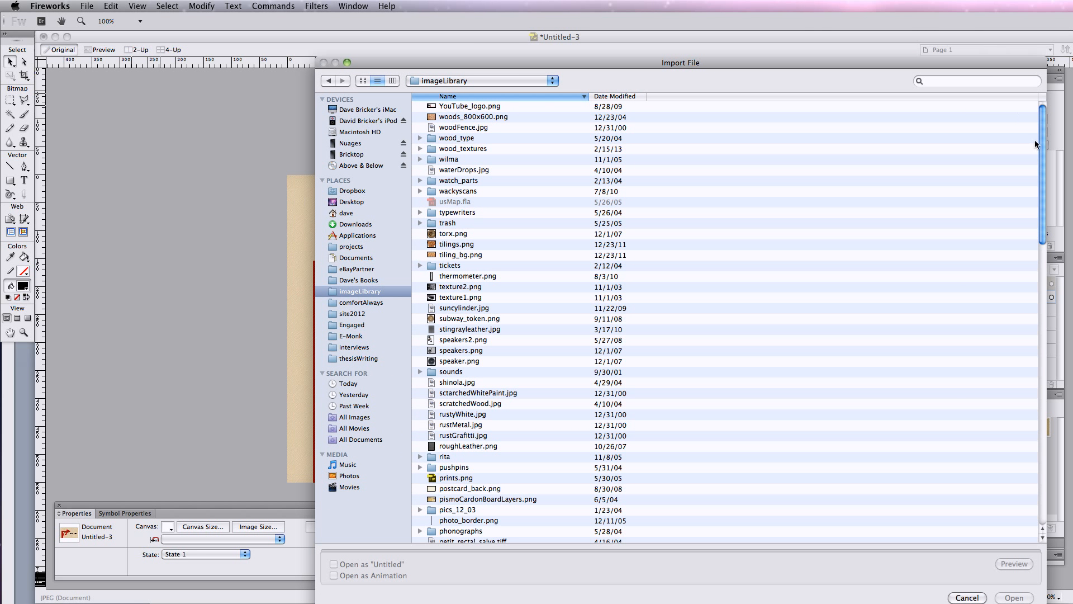
drag(1040, 142, 1039, 194)
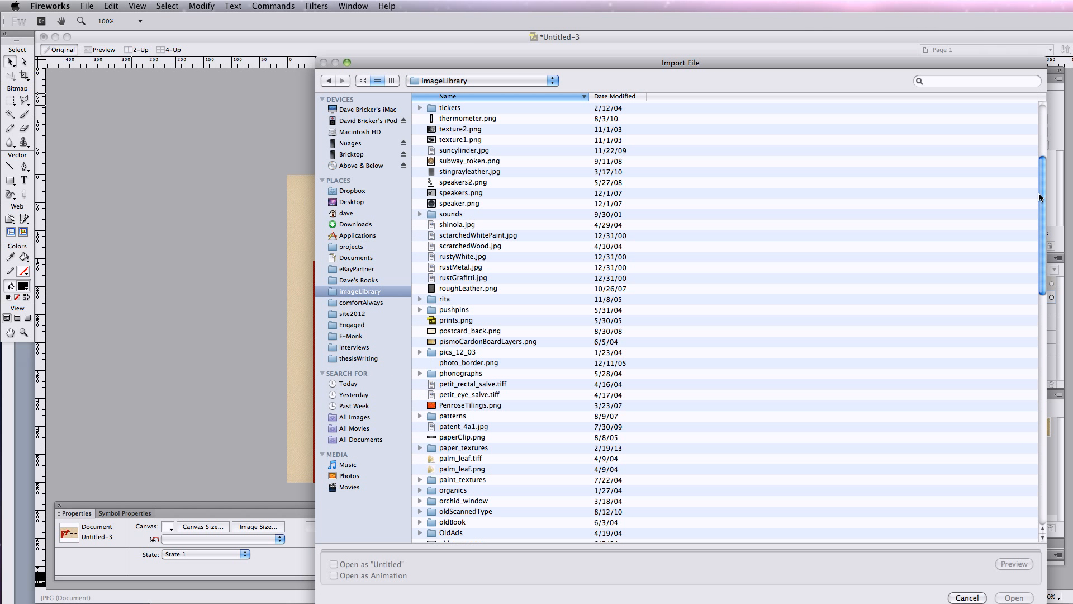
double_click(467, 446)
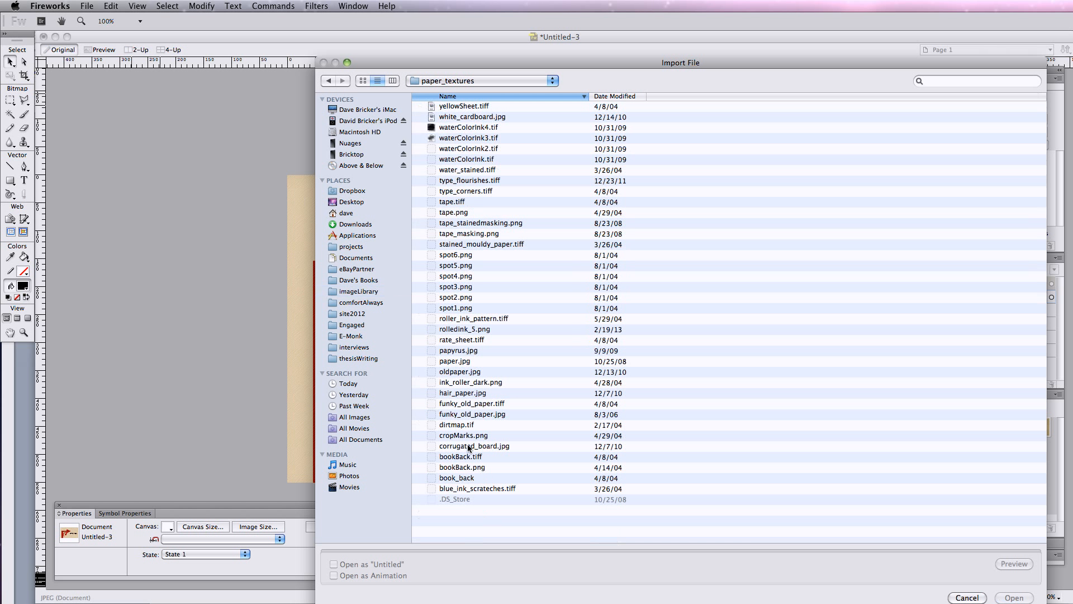
click(471, 383)
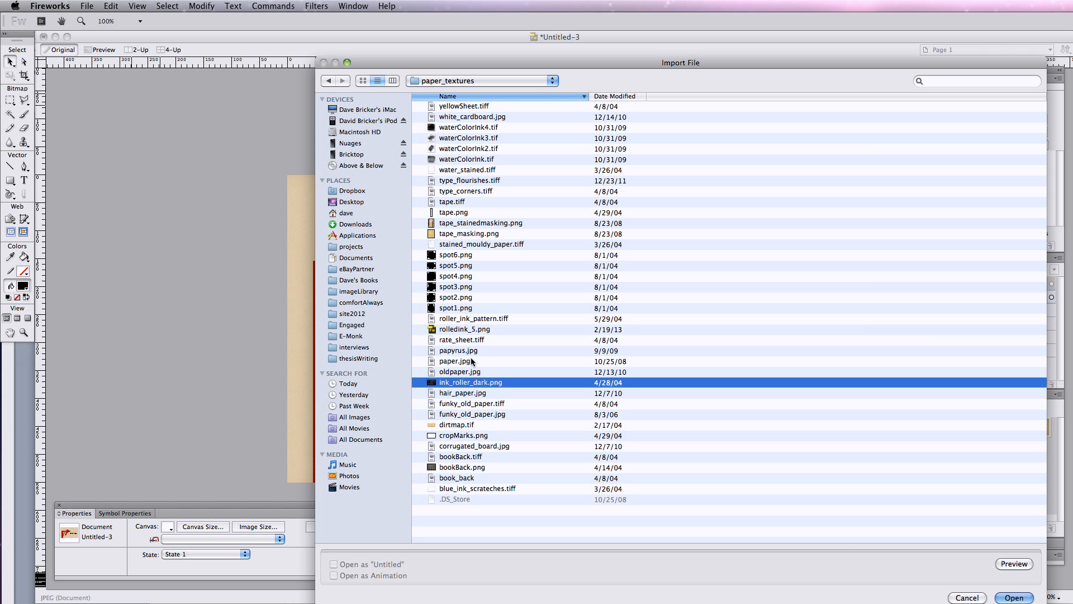
double_click(486, 319)
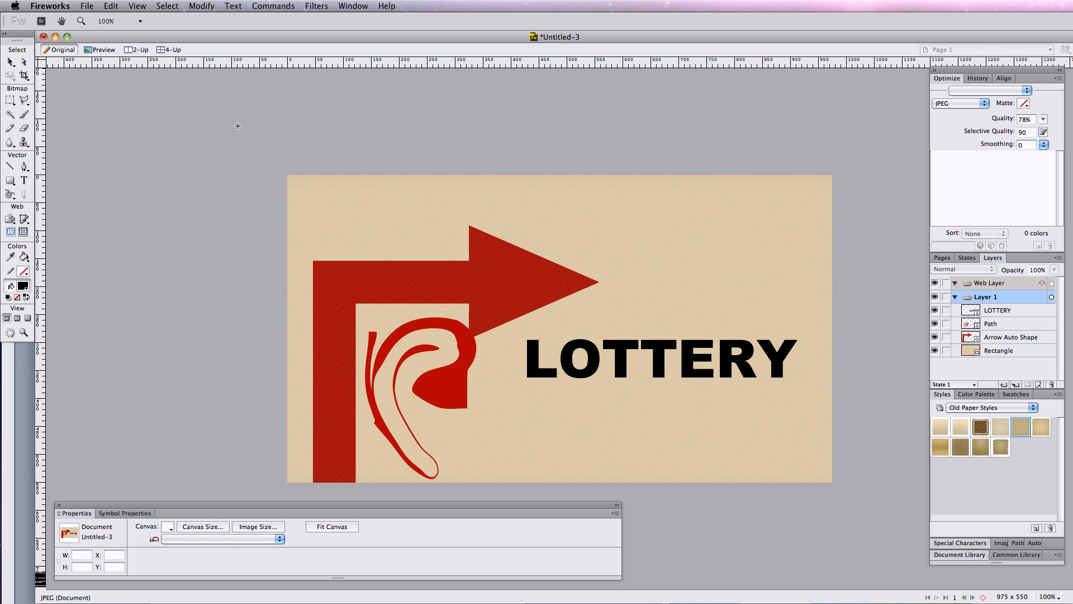
click(255, 128)
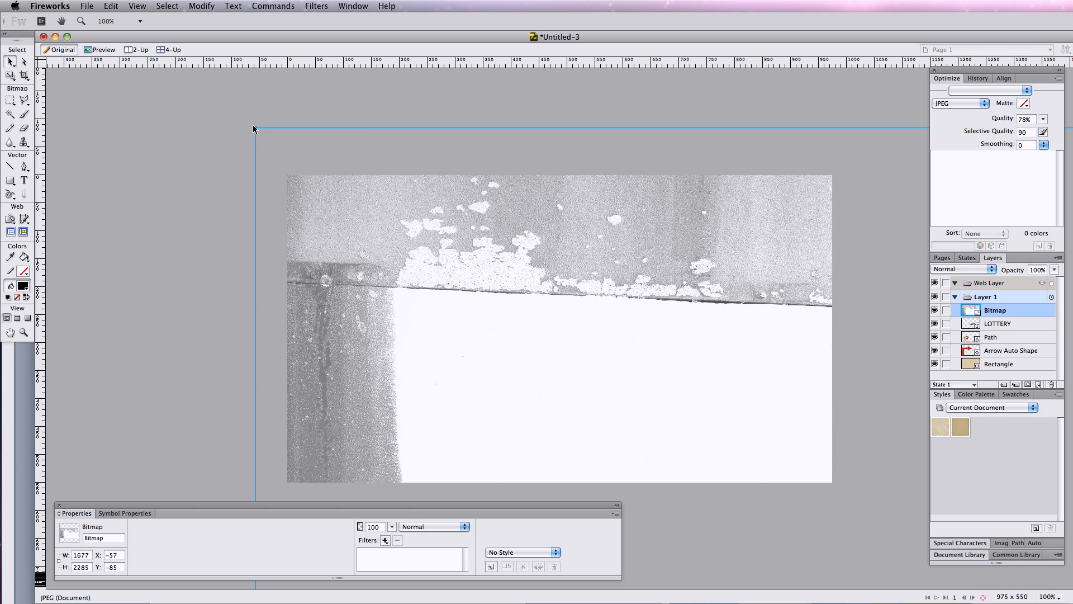
Step: Scale the imported ink texture down to about 839 × 1143 px and position it over the canvas at about X 249, Y -235
key(super+minus)
key(super+minus)
key(super+minus)
key(super+minus)
key(super+minus)
key(super+minus)
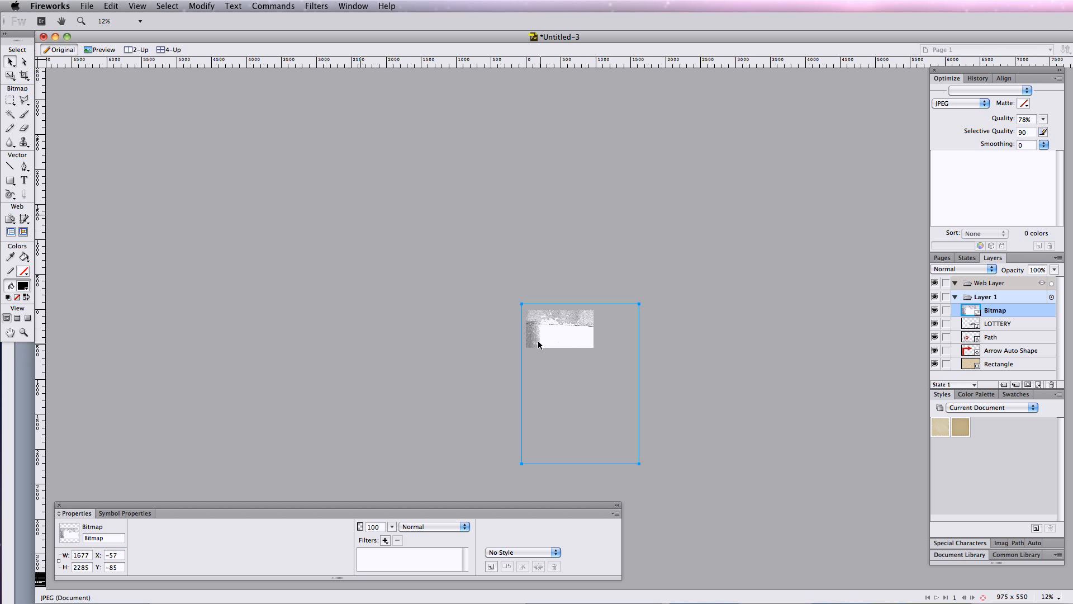
drag(639, 463, 585, 329)
key(super+1)
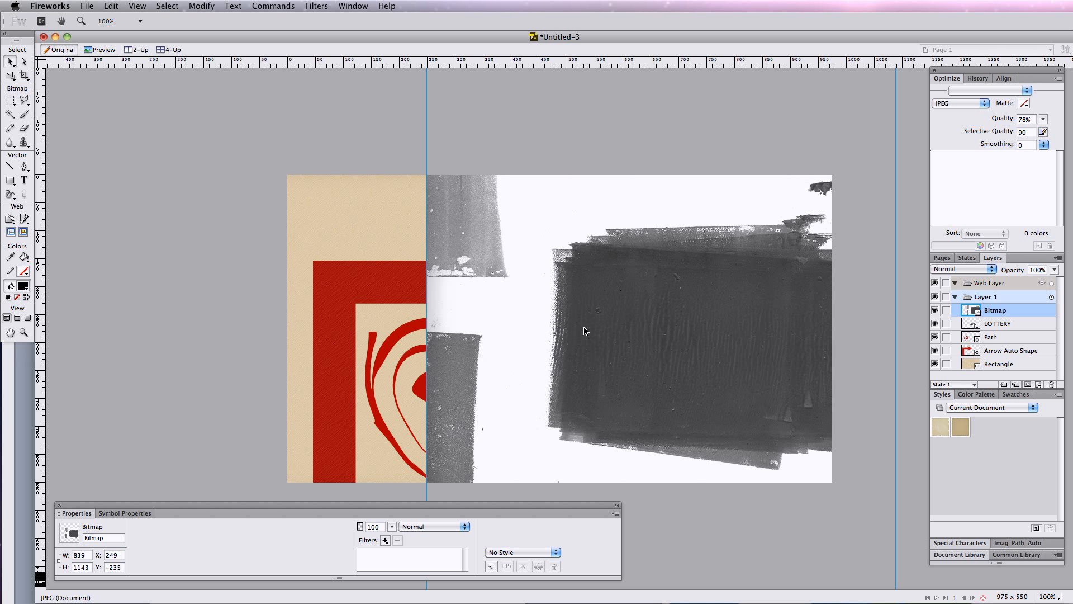
Step: Add a Levels filter to the ink texture, raising the black input level to the dark peak of the histogram
click(385, 540)
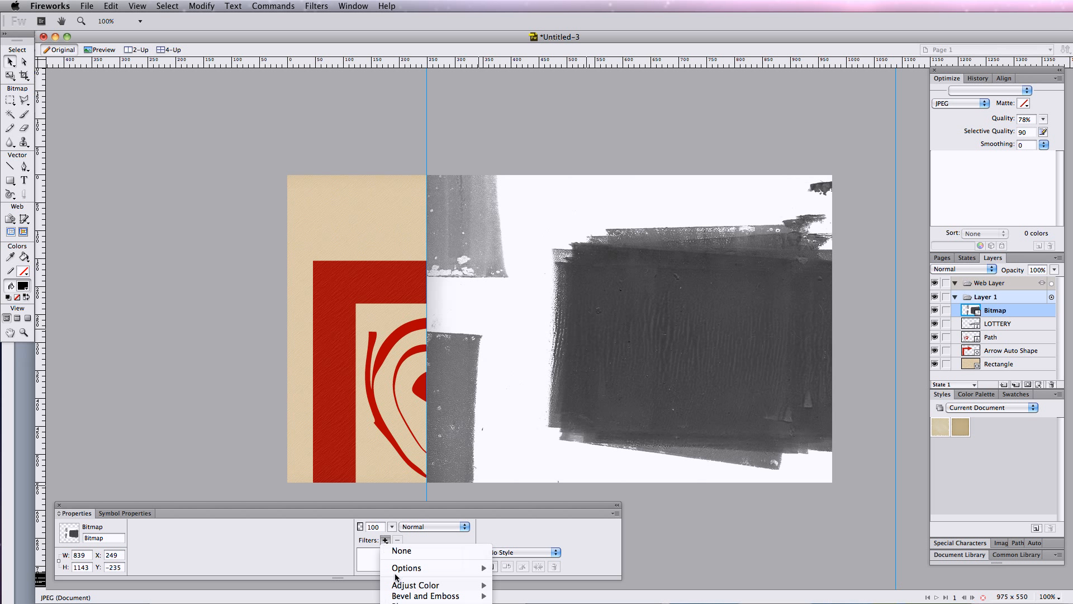
mouse_move(401, 584)
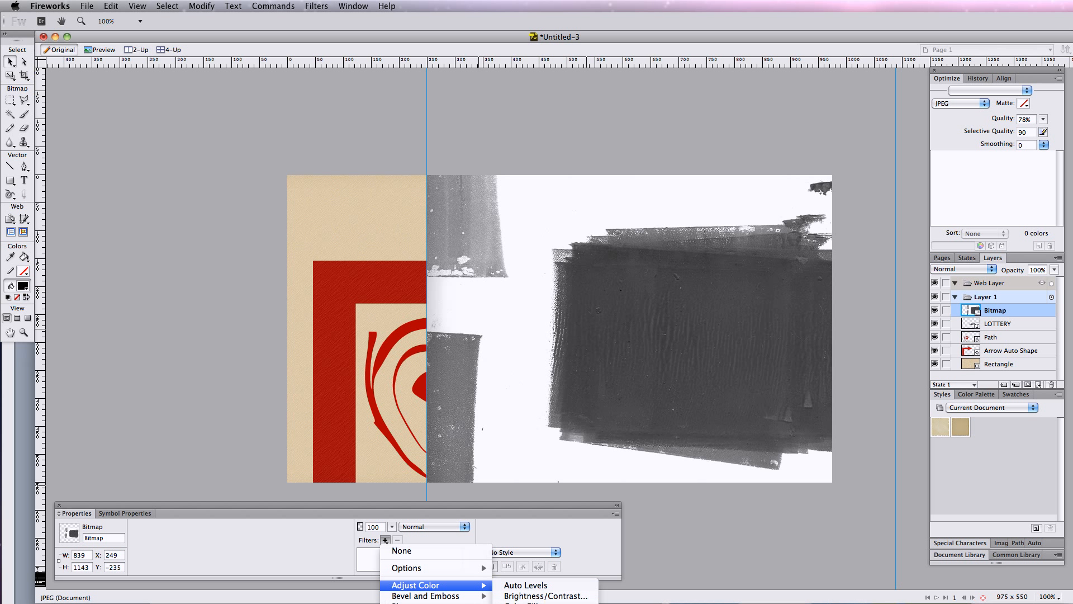
click(512, 603)
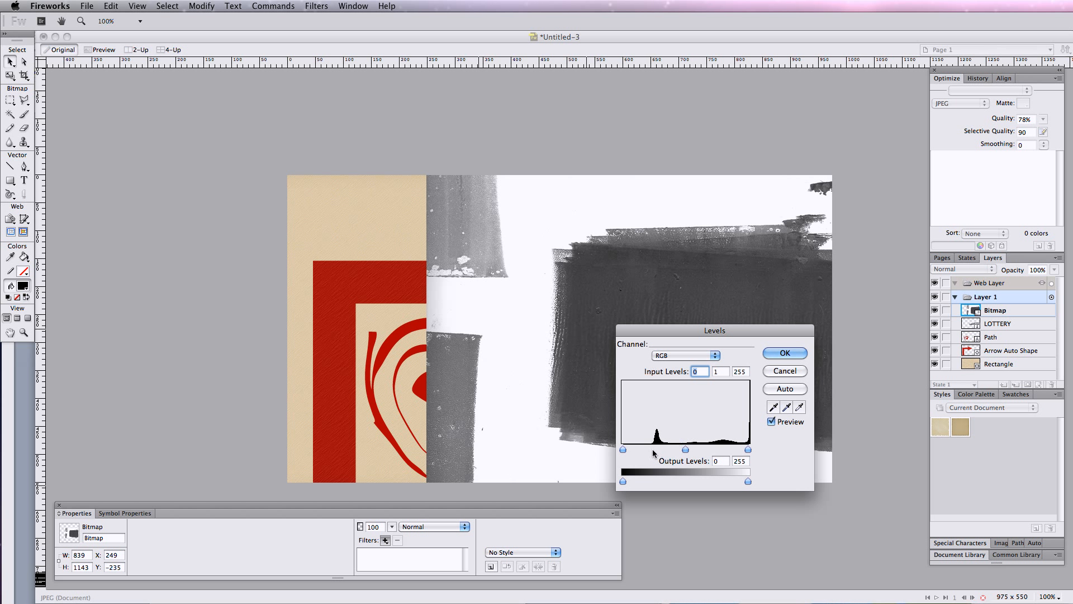
drag(624, 449, 656, 446)
click(777, 352)
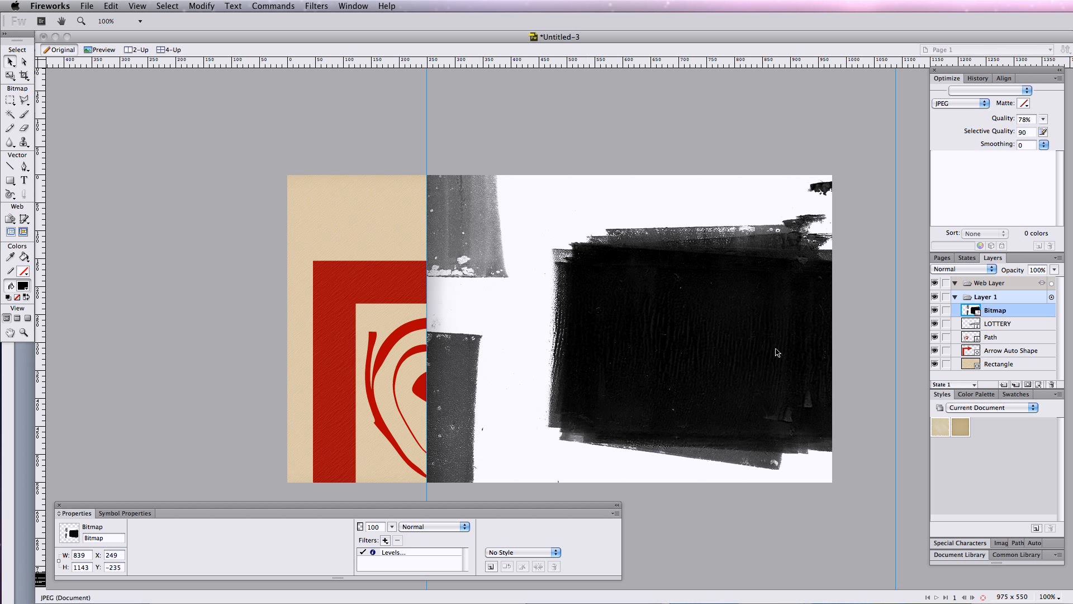
Step: Set the ink texture's blend mode to Multiply and move its dark rolled area over the LOTTERY text
click(431, 525)
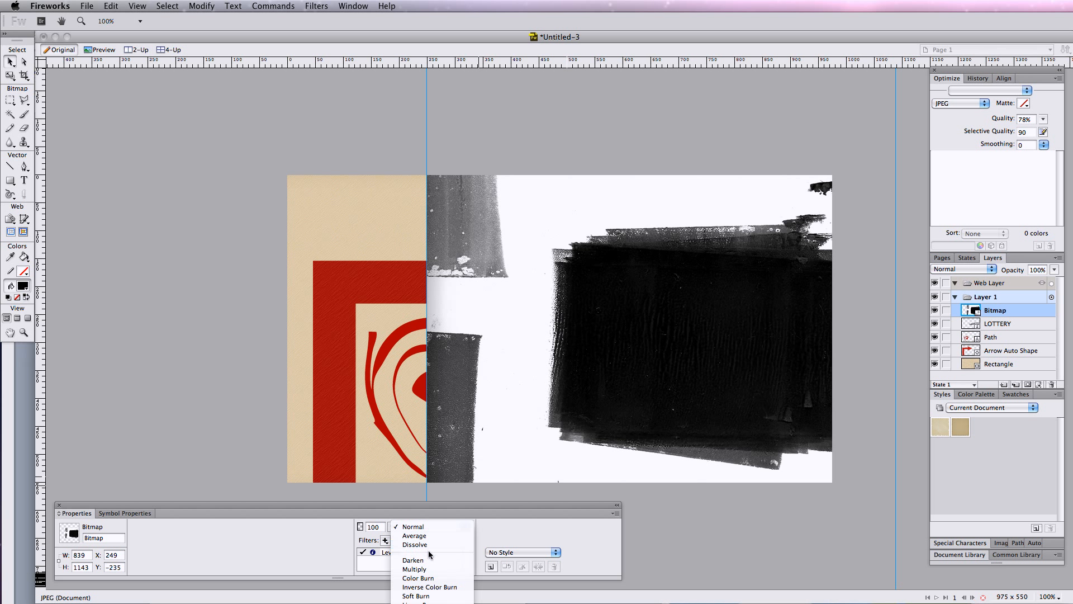
click(429, 569)
drag(624, 351, 570, 459)
Step: Cut the ink texture bitmap and paste it inside the LOTTERY text
key(Delete)
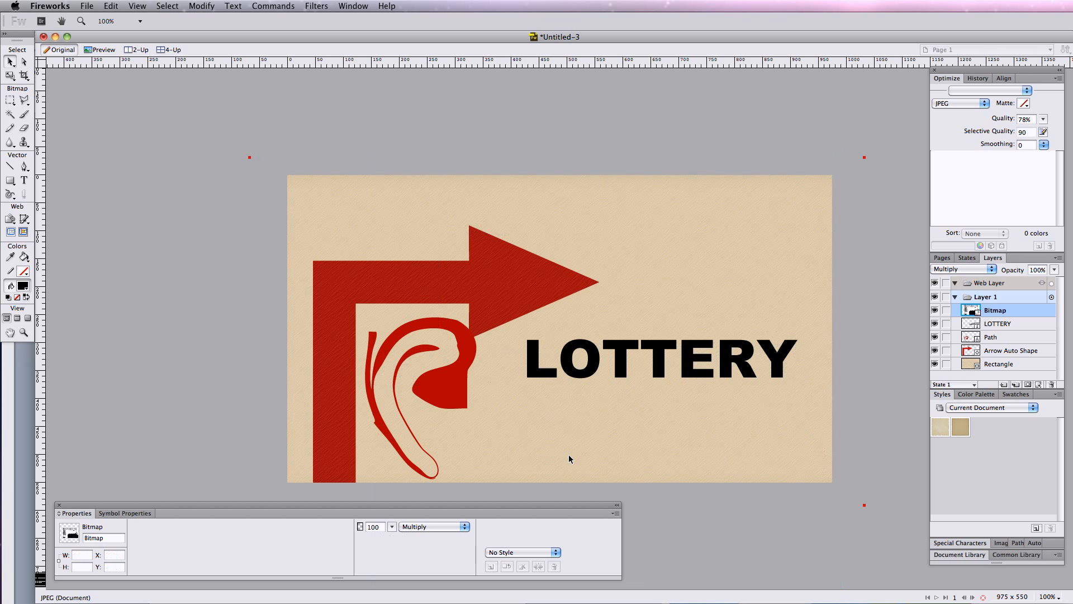
click(568, 373)
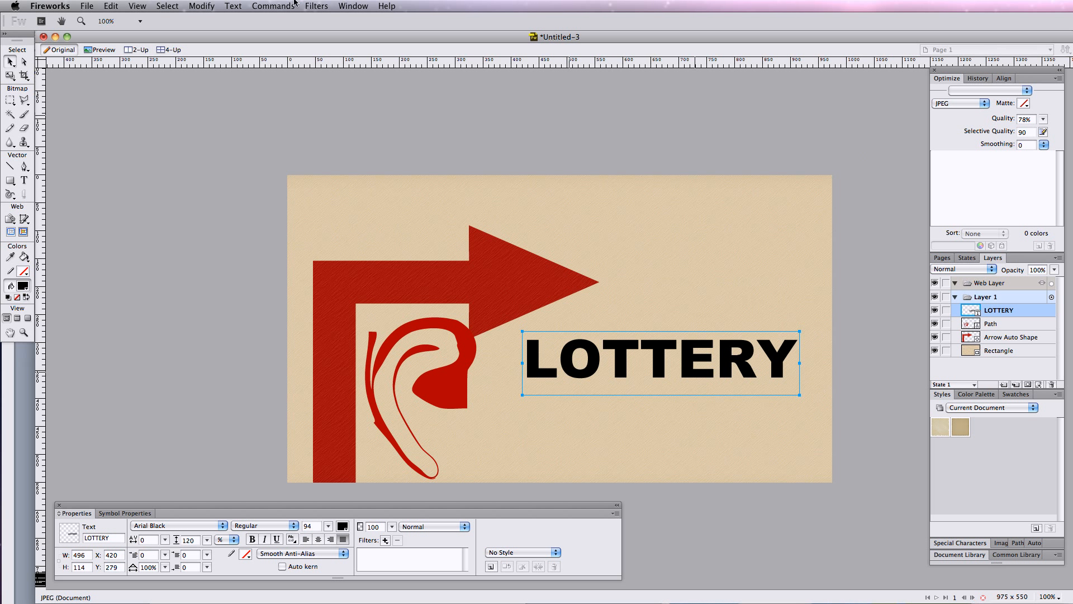
click(111, 5)
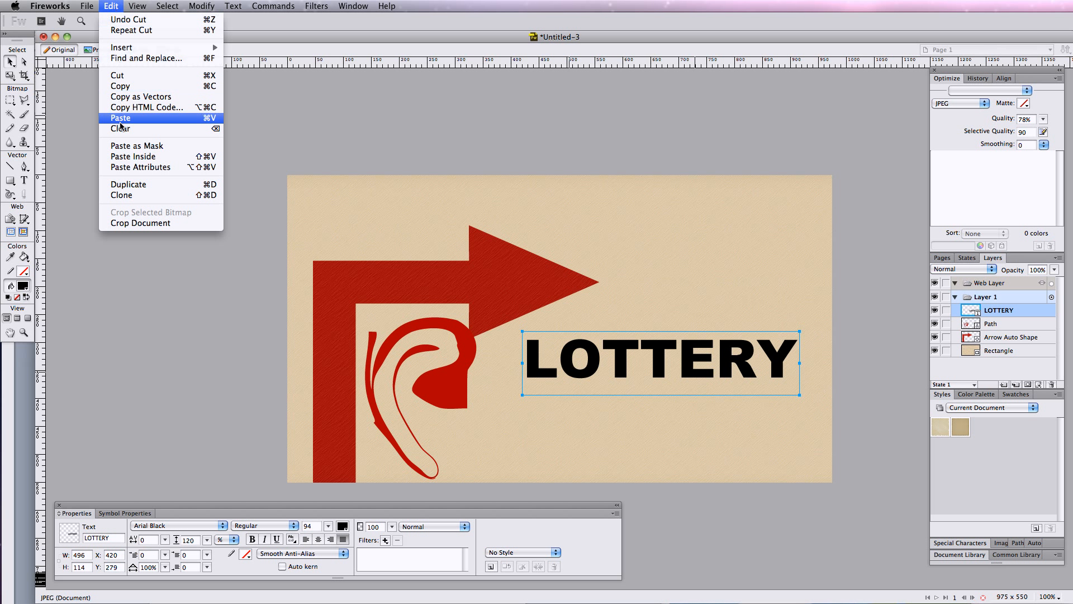
click(124, 159)
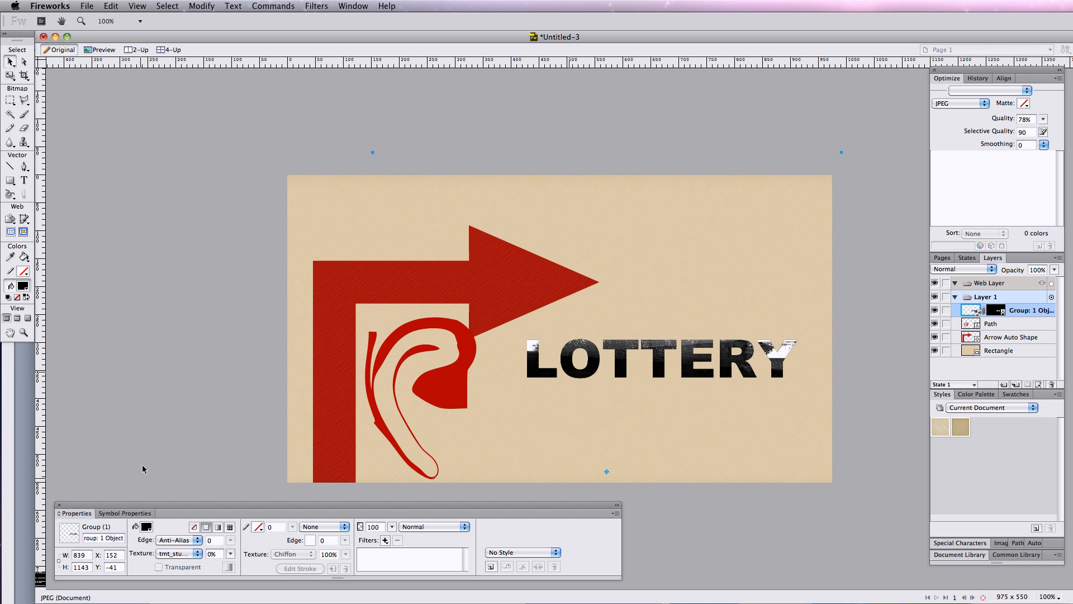
Step: Set the blend mode of the masked LOTTERY ink texture group to Multiply
click(404, 526)
click(414, 569)
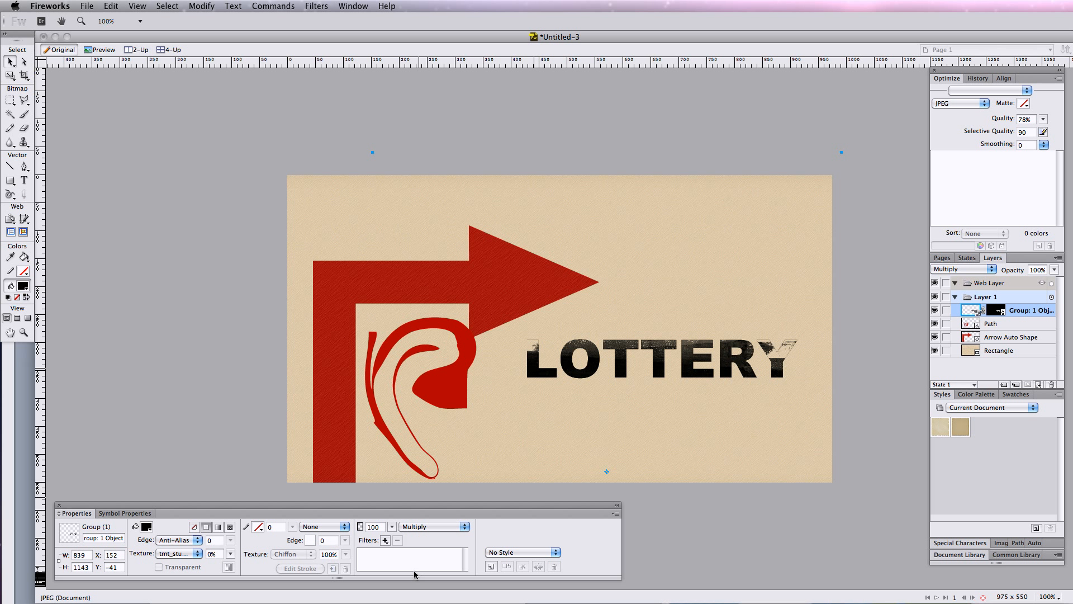
Step: Add the text TEXT in 94-point Arial Black over the horizontal part of the red arrow
click(23, 180)
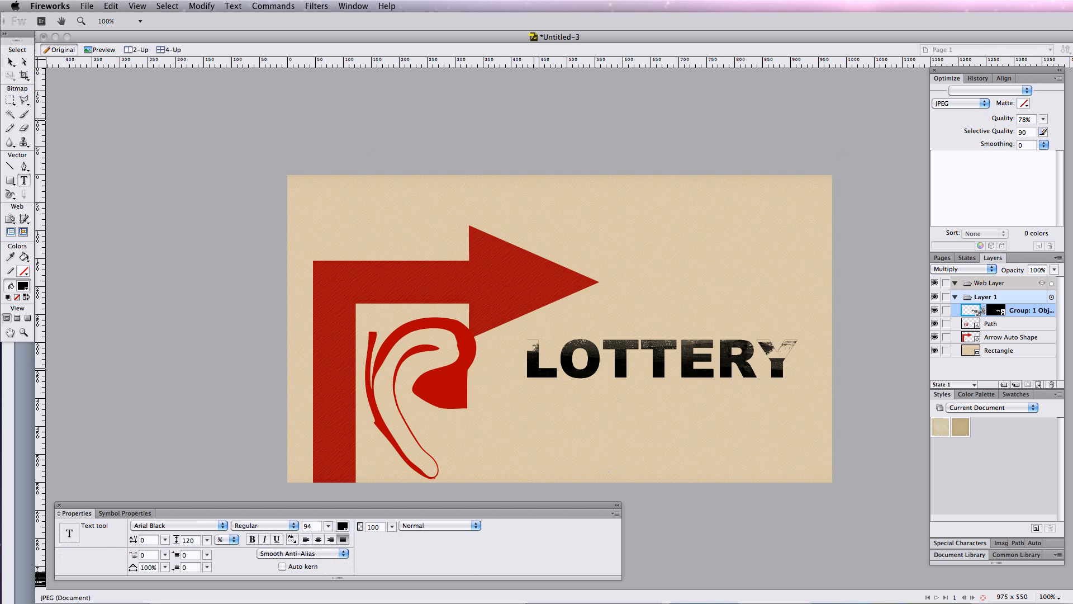
click(391, 272)
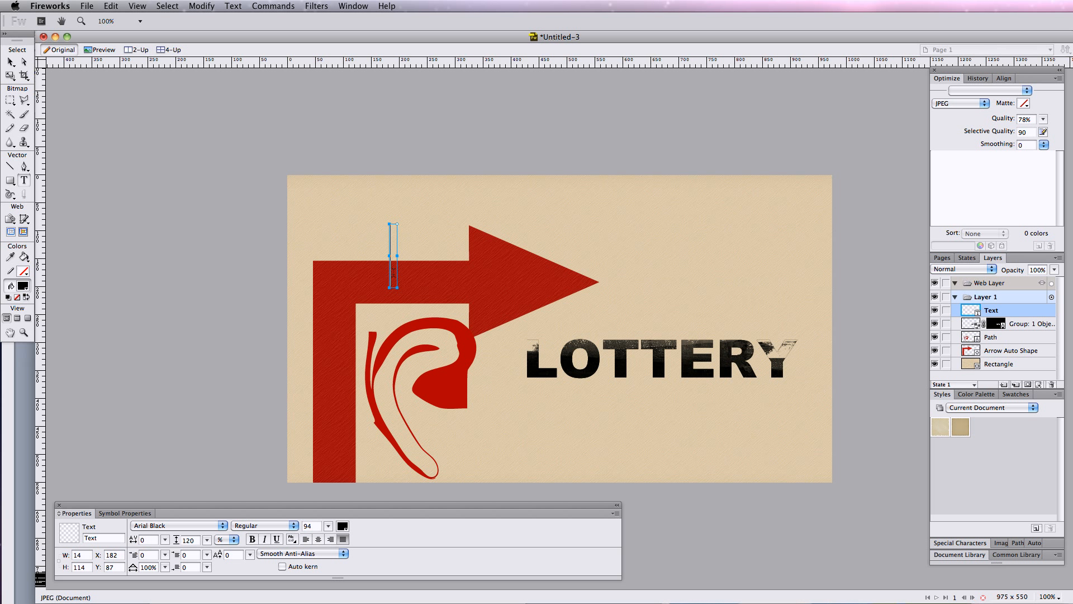
text(TEXT)
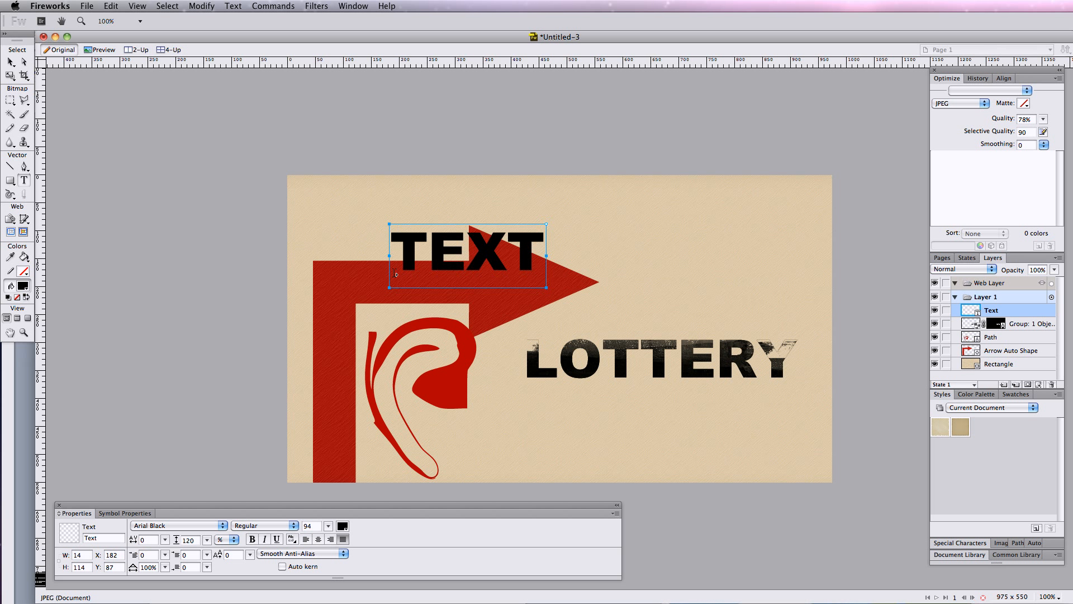
click(10, 61)
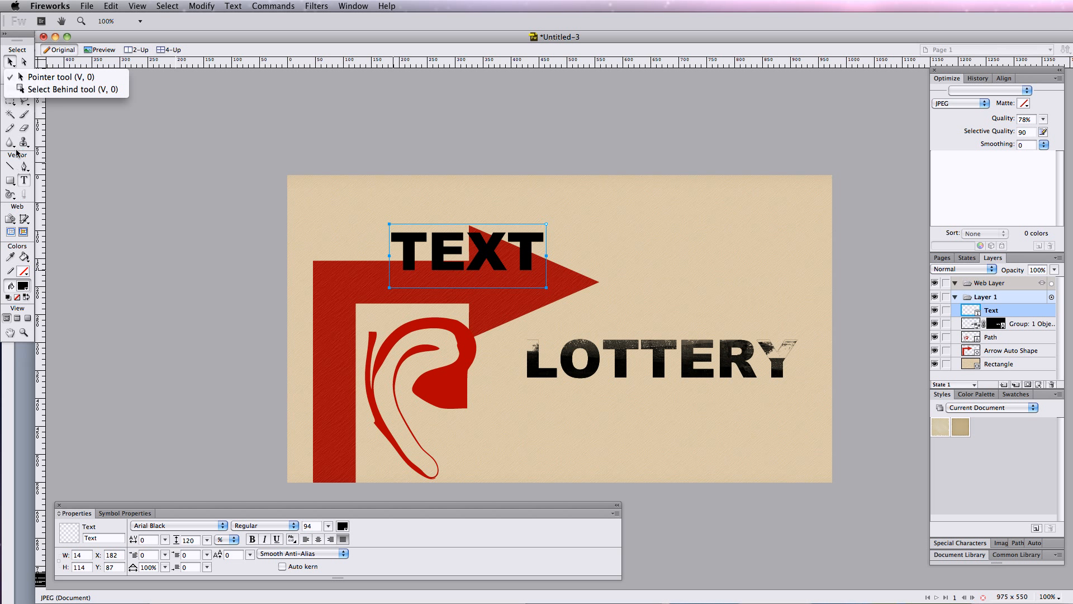
click(94, 147)
Step: Distort TEXT so its letters grow taller towards the final T, and move it above LOTTERY to about X 430, Y 10
click(11, 76)
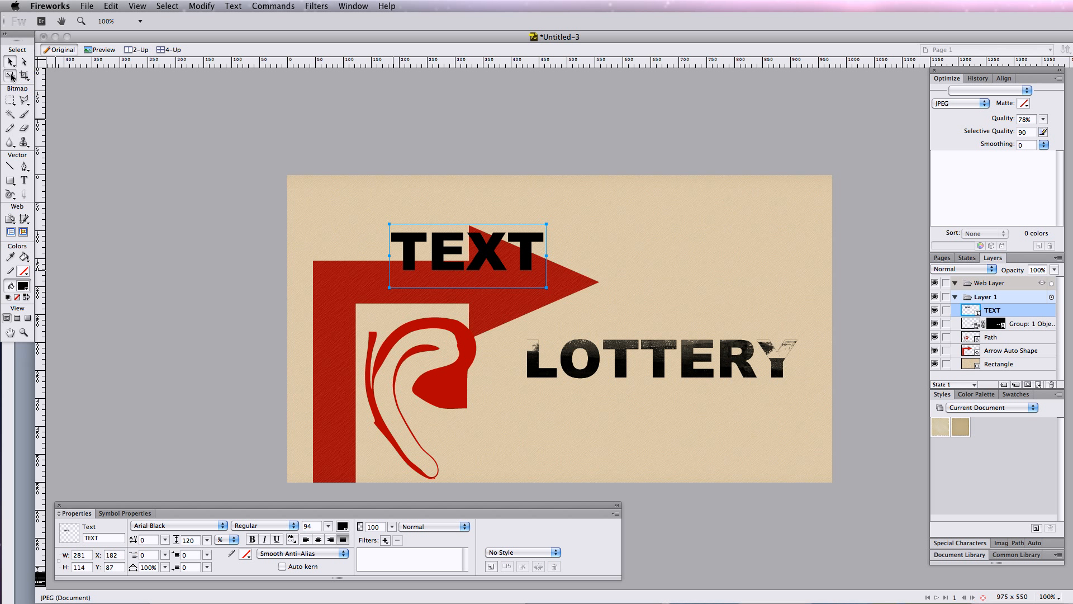
click(47, 116)
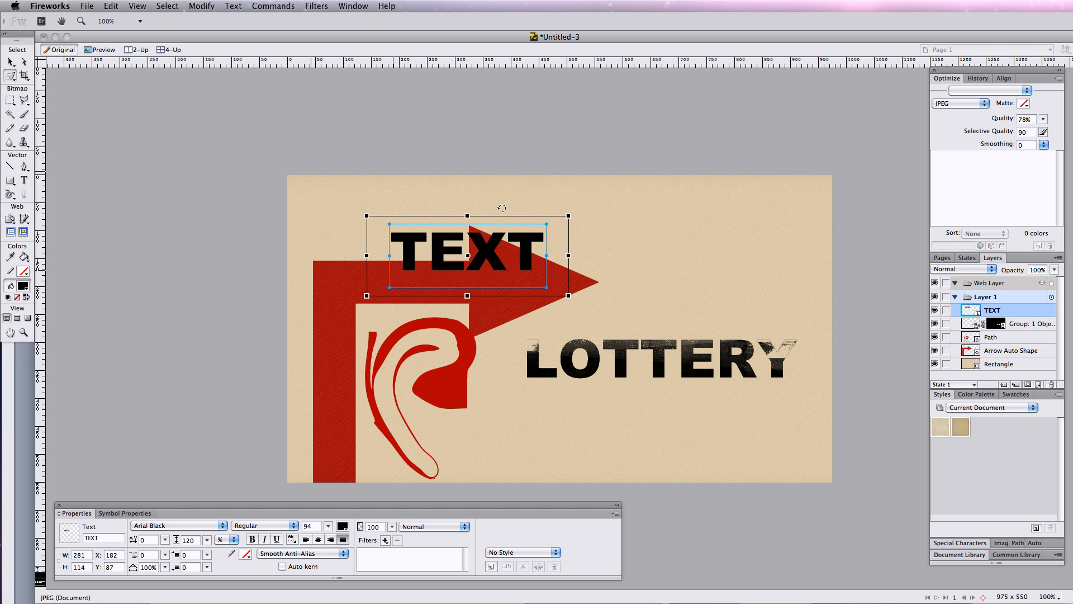
drag(568, 296, 582, 407)
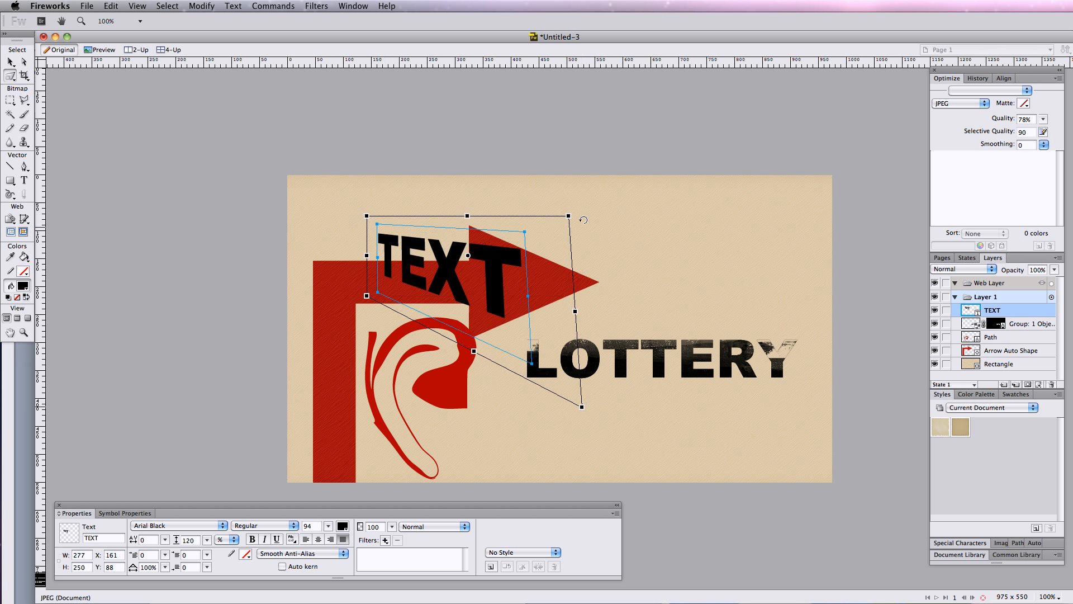
drag(569, 215, 596, 186)
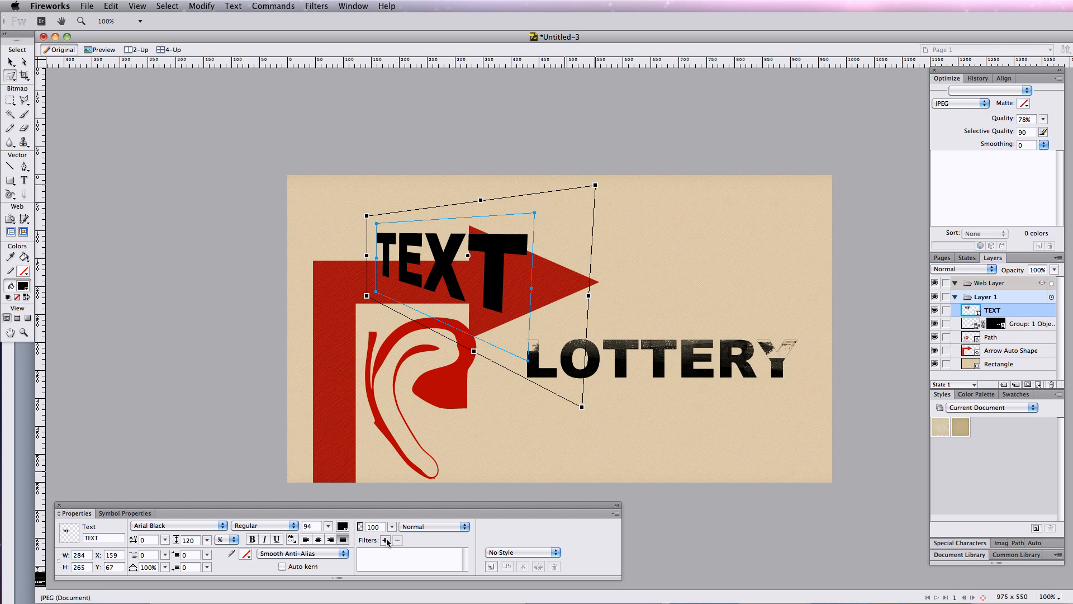
key(v)
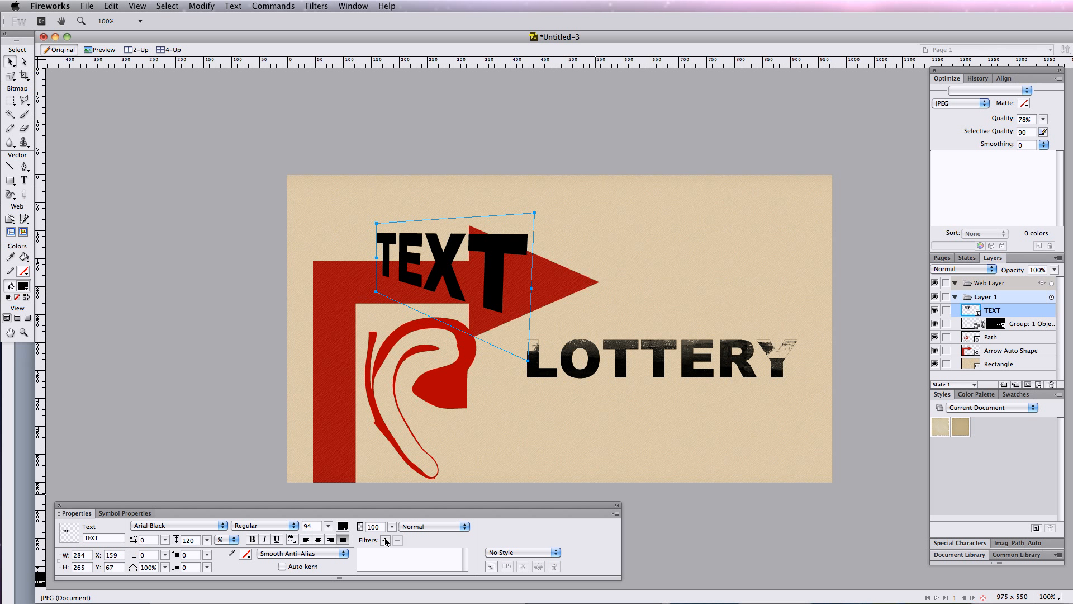
drag(495, 251, 646, 220)
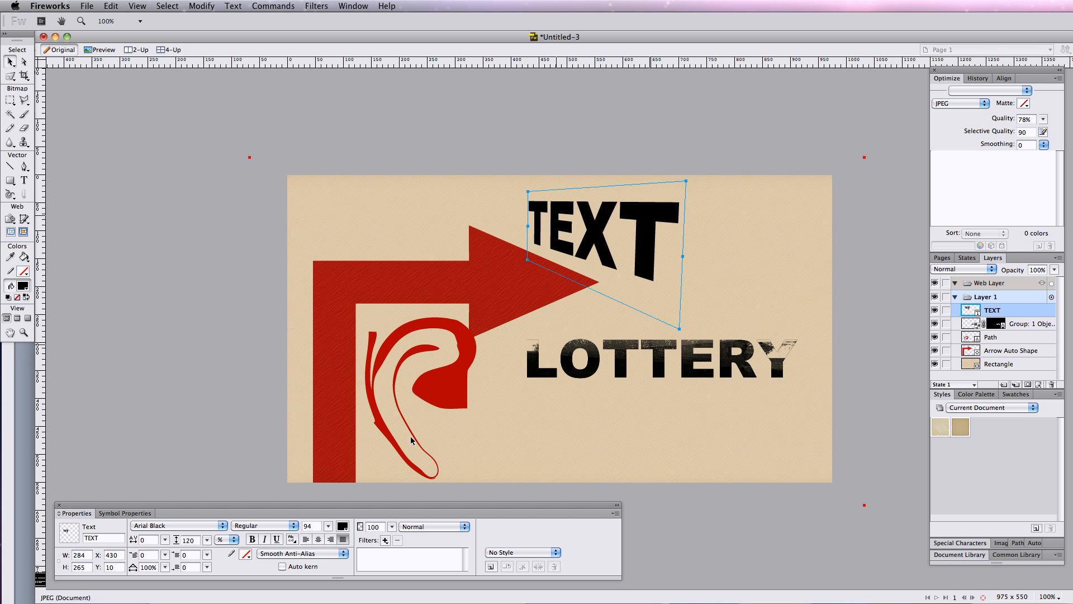
Step: Move the object properties above the canvas and add an Inner Bevel filter to TEXT
click(386, 540)
click(386, 540)
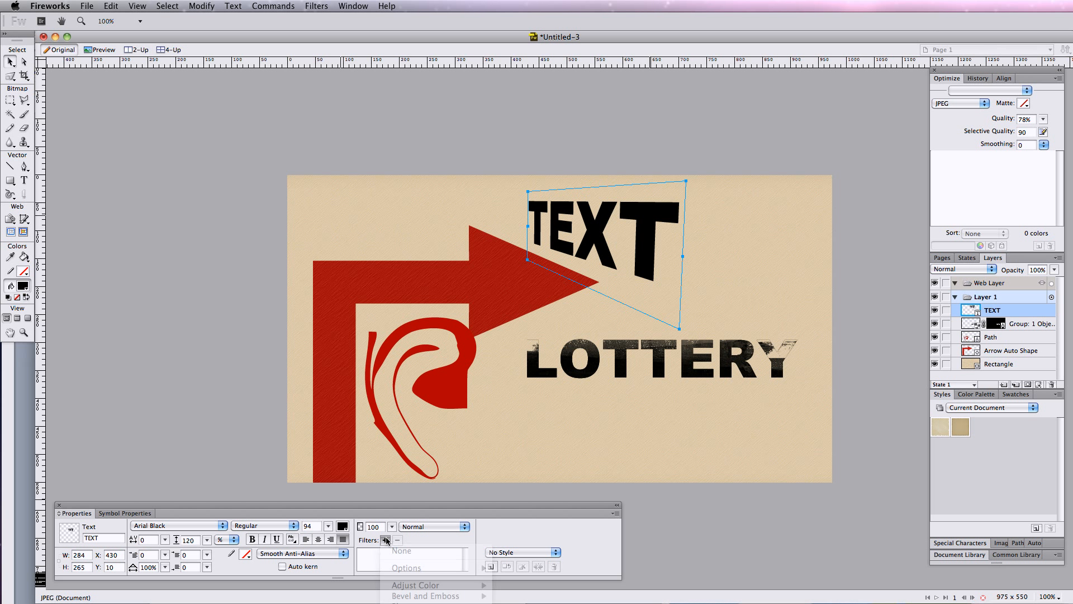
drag(389, 510, 432, 87)
click(429, 117)
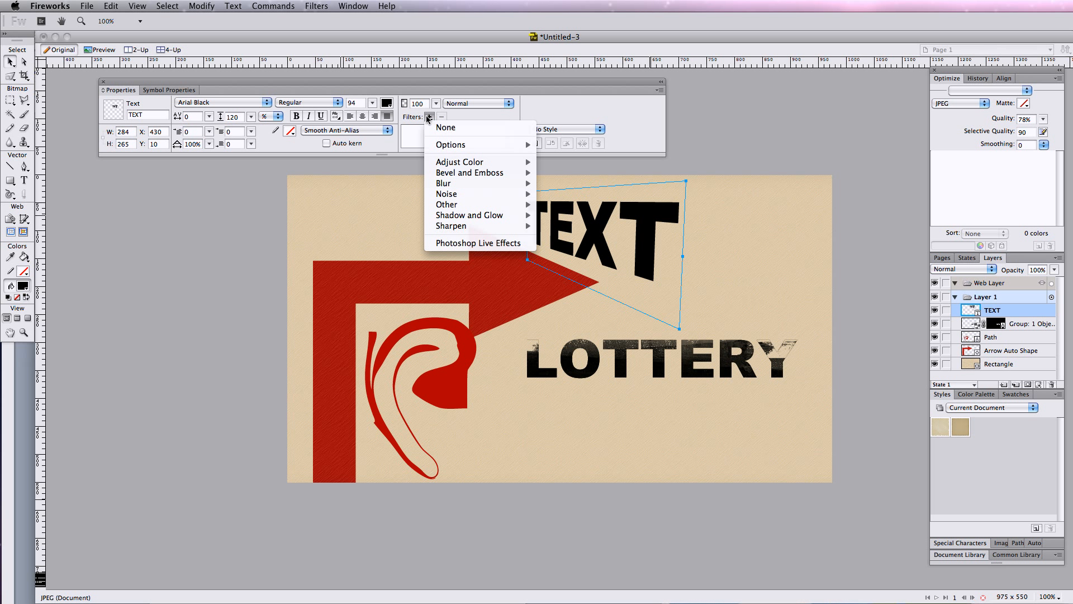
mouse_move(445, 221)
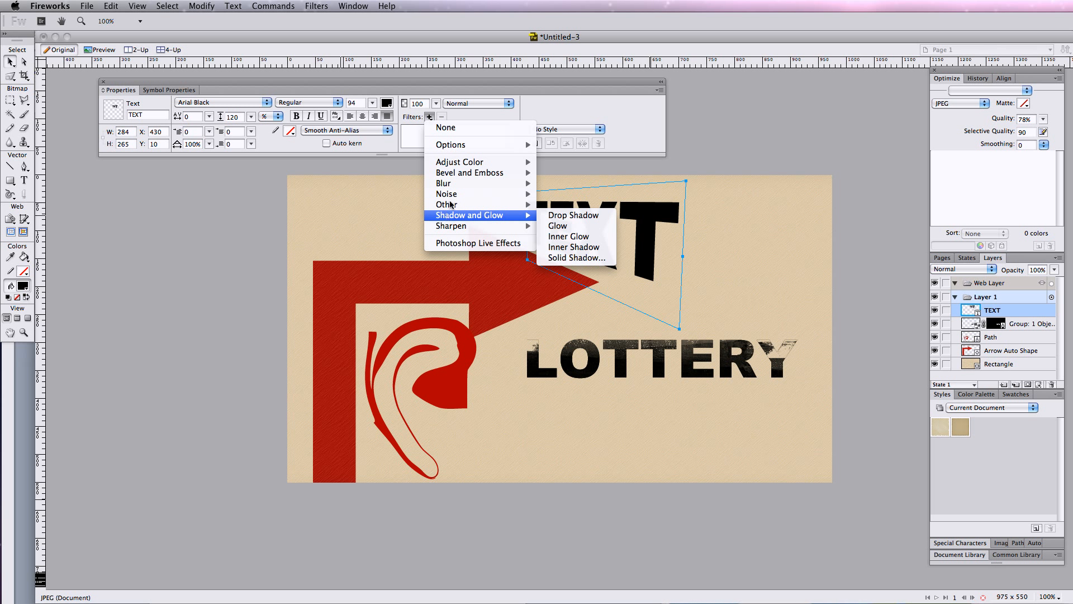
mouse_move(455, 175)
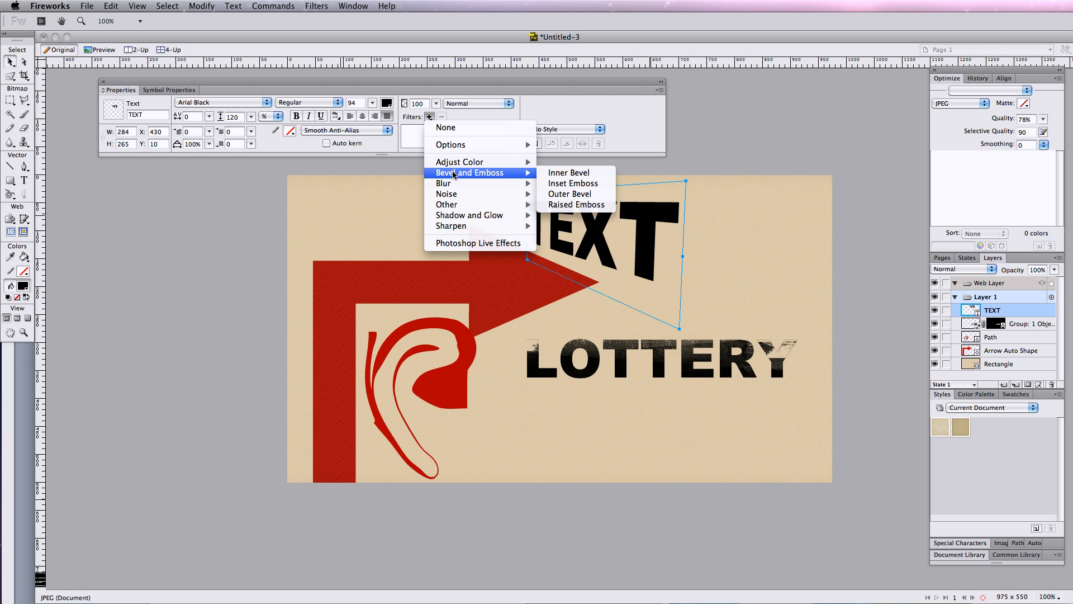
click(570, 172)
drag(460, 145, 502, 156)
click(414, 136)
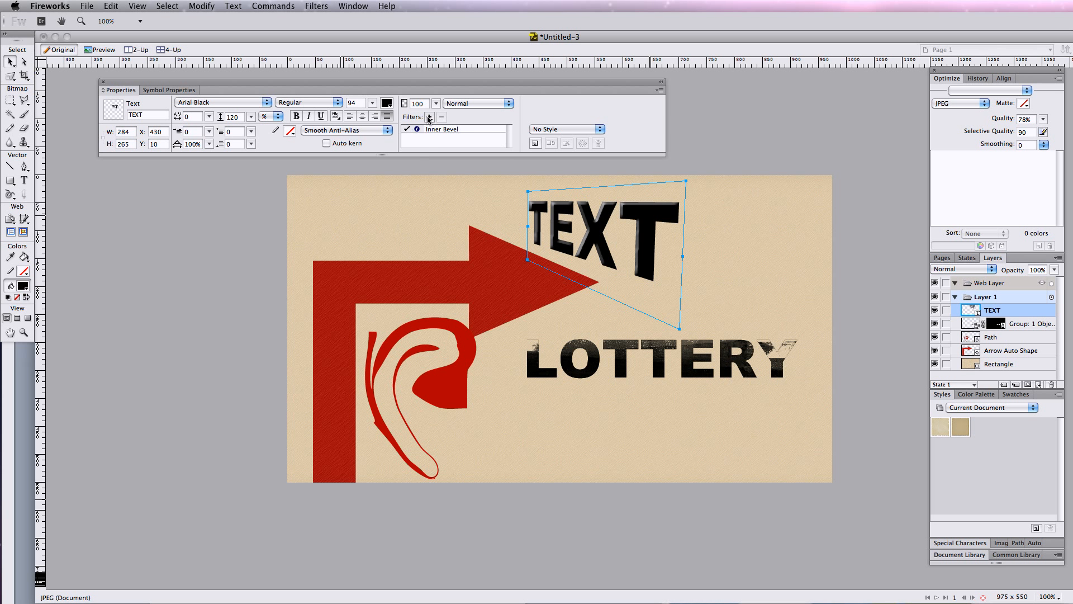
Step: Add a Drop Shadow filter to TEXT with distance 7, opacity 65%, softness 4 and angle 315°
click(430, 116)
mouse_move(464, 216)
click(618, 216)
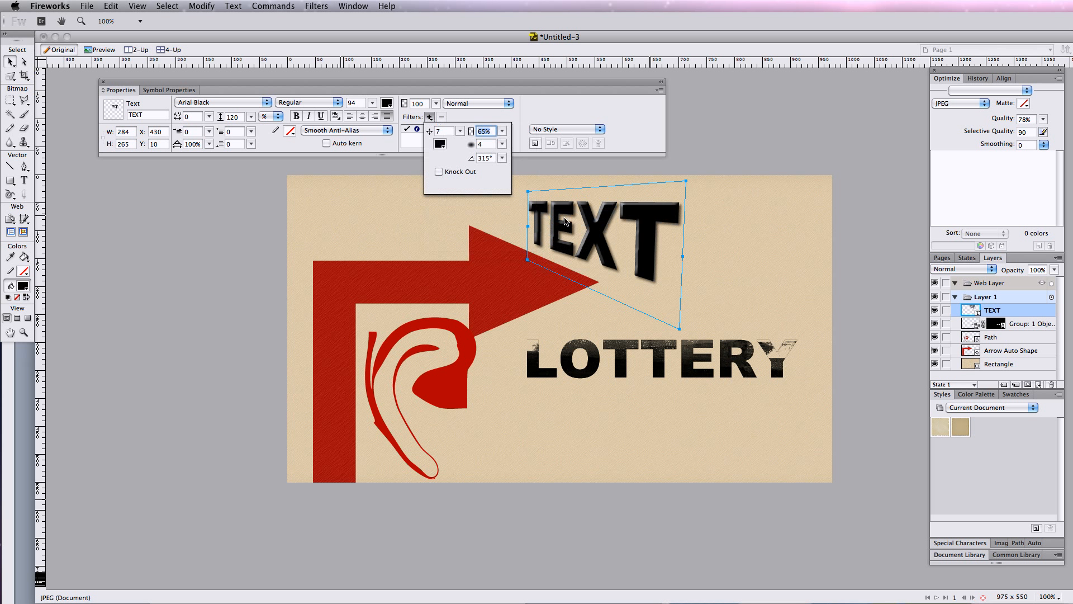
click(368, 148)
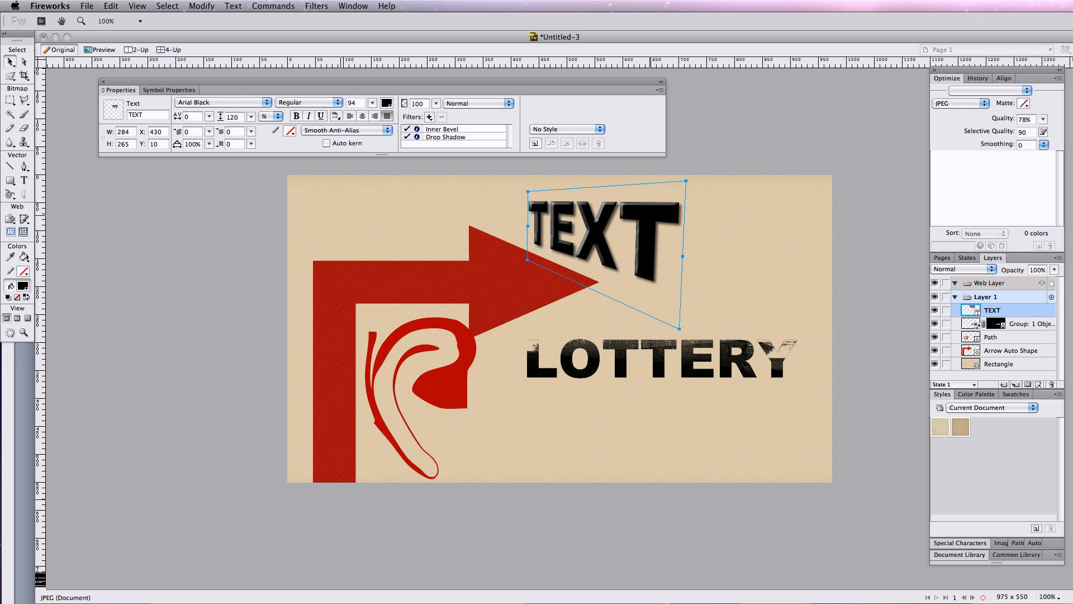
Step: Fill TEXT with a linear gradient running from gold to green
click(385, 104)
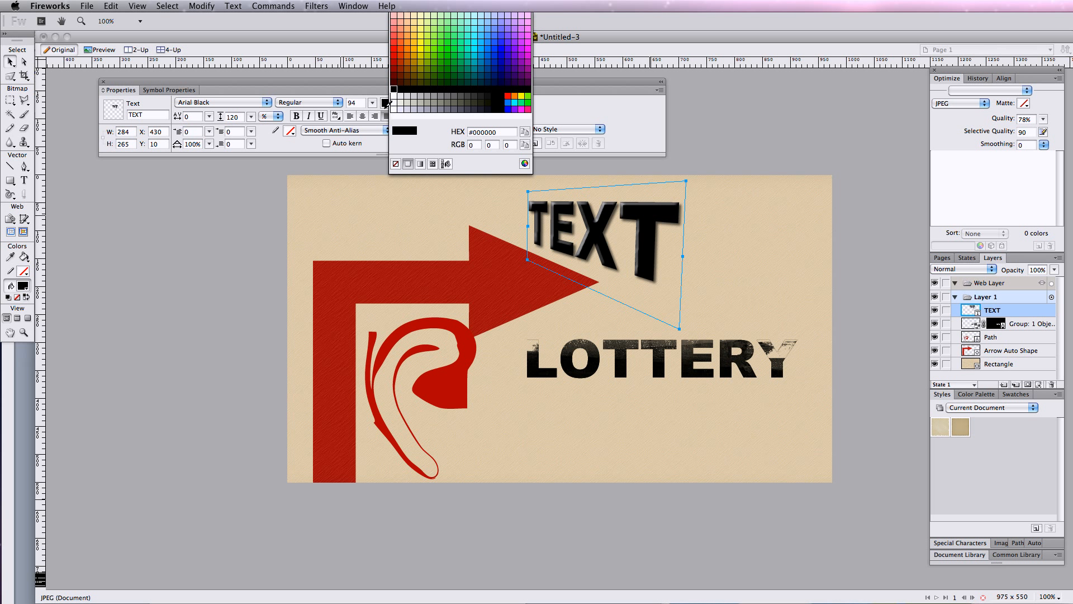
click(420, 163)
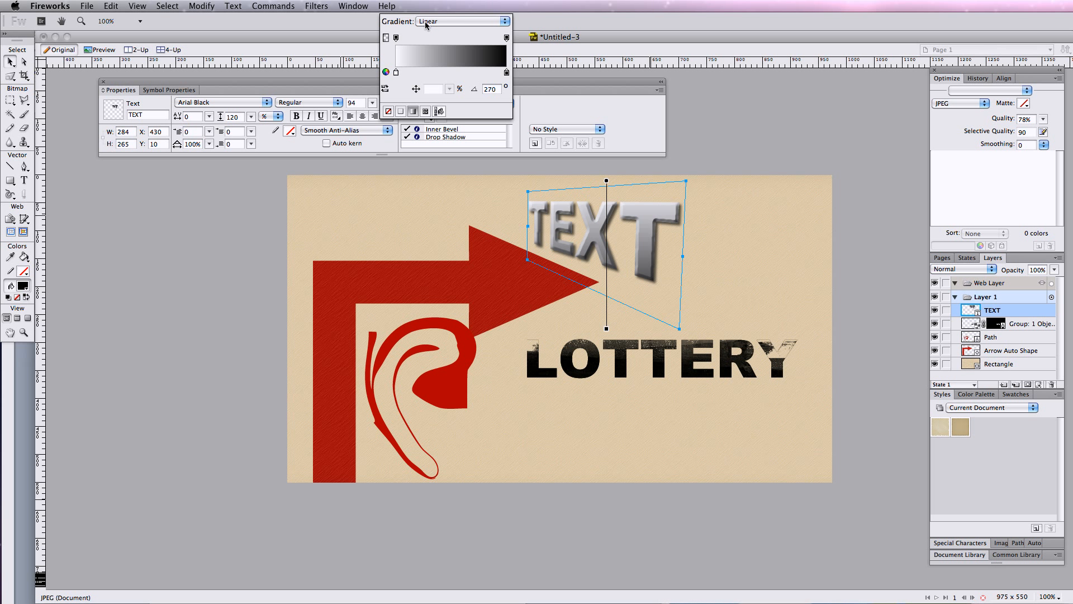
click(425, 22)
click(402, 13)
click(395, 73)
click(544, 58)
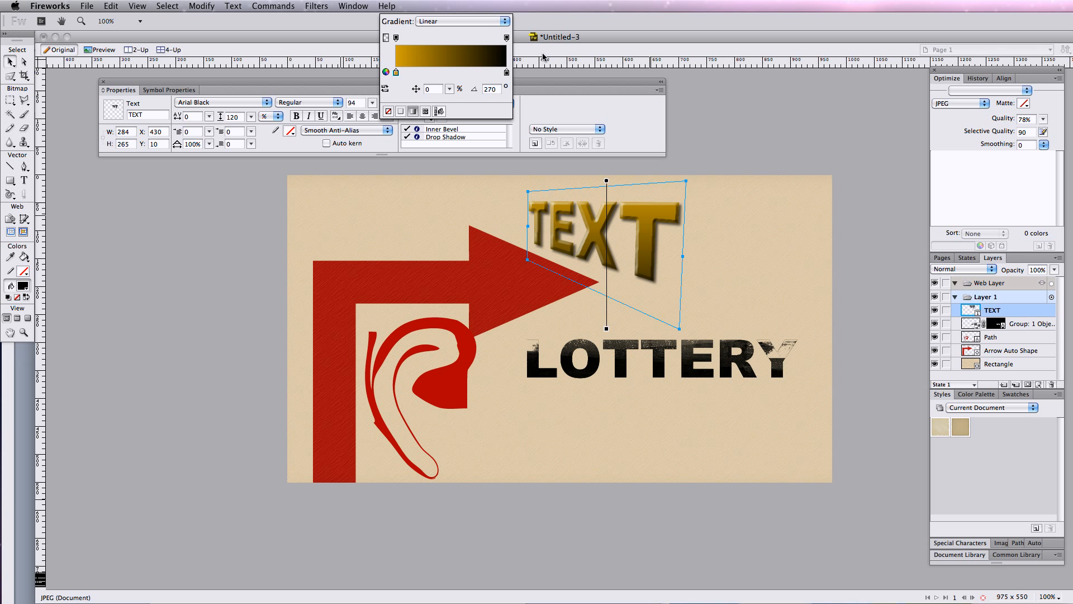
click(506, 73)
click(583, 65)
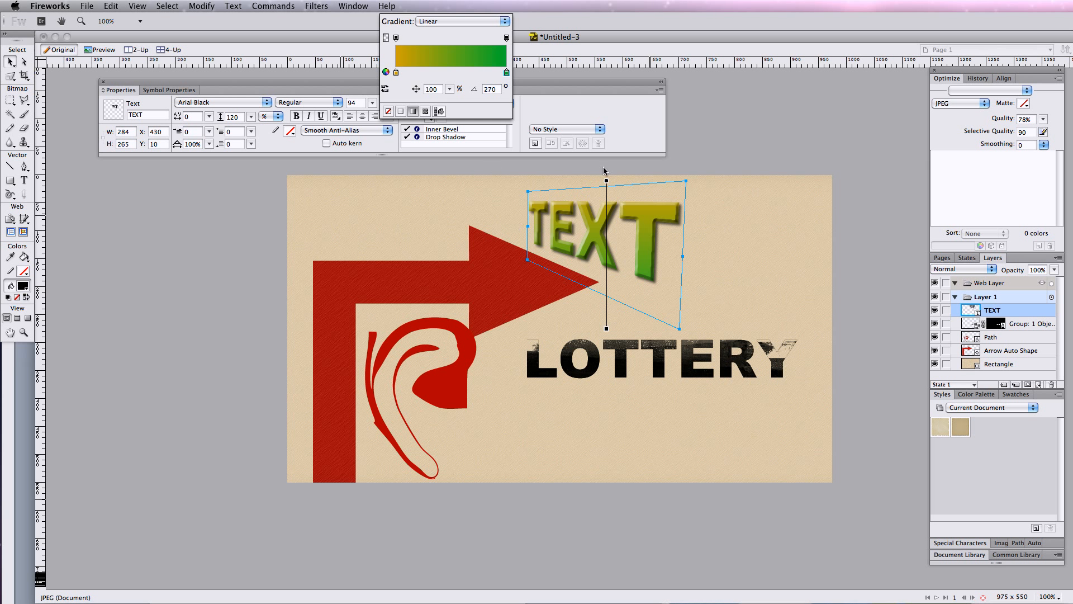
click(729, 131)
Step: Change the wording of the distorted text to EDIT and move it to about X 700, Y 19
drag(655, 215, 720, 236)
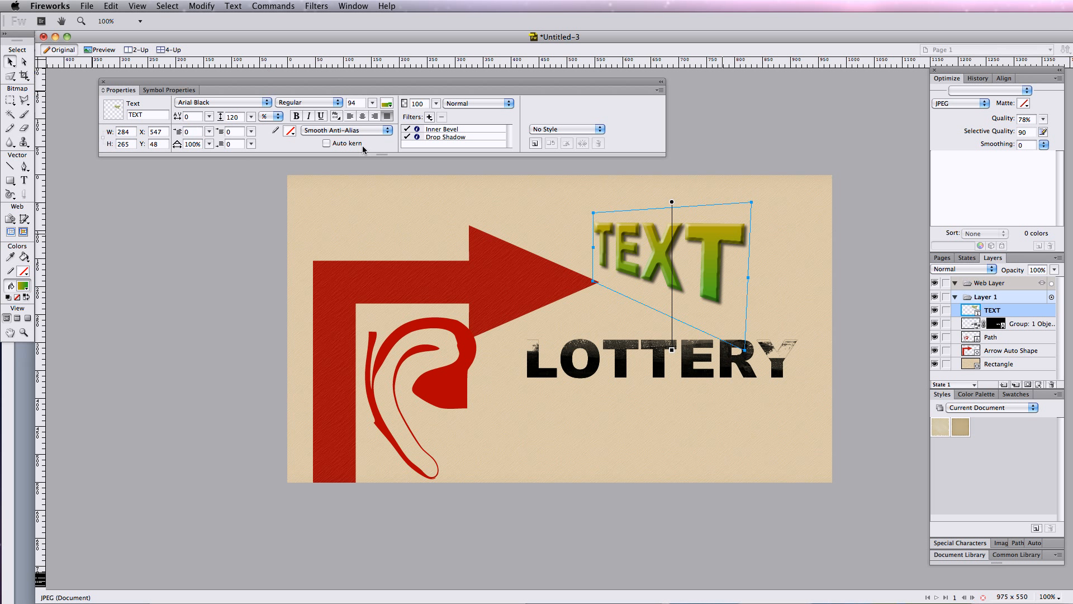
double_click(706, 252)
drag(748, 257, 597, 262)
text(EDIT)
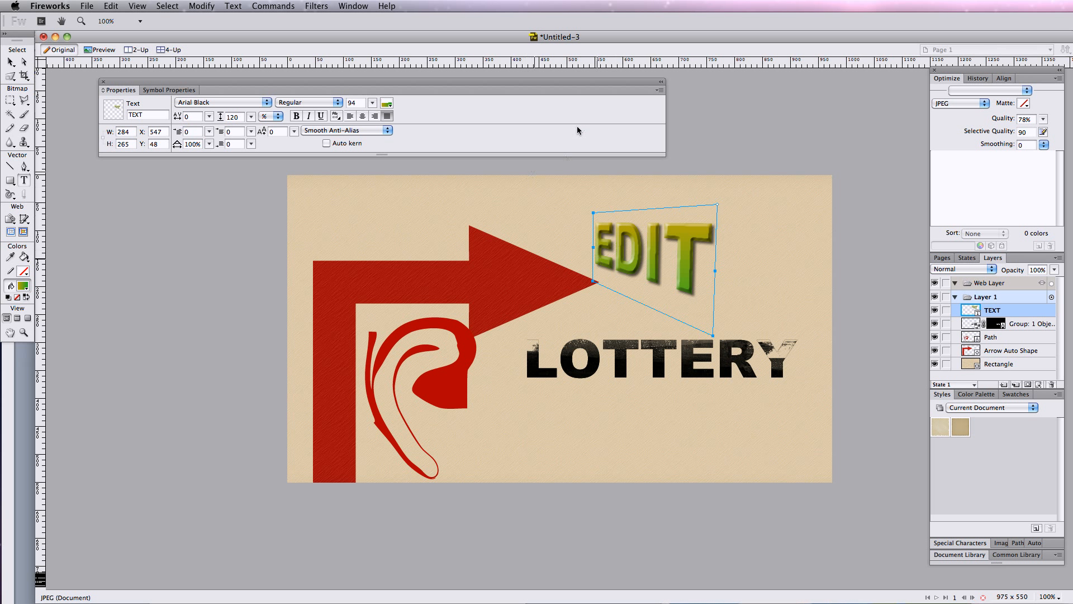
click(10, 62)
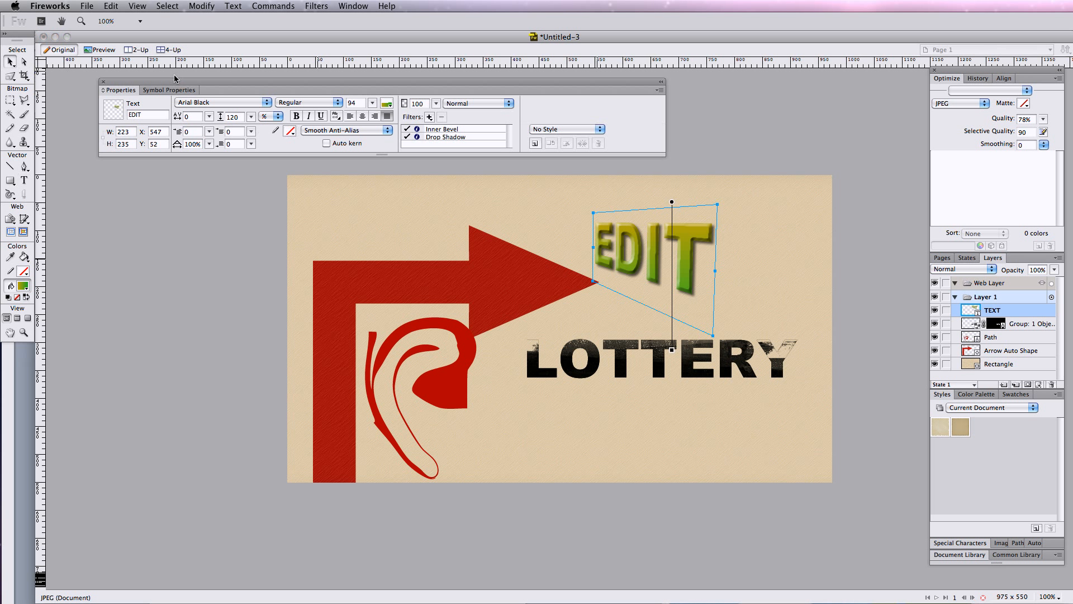
drag(689, 249, 774, 231)
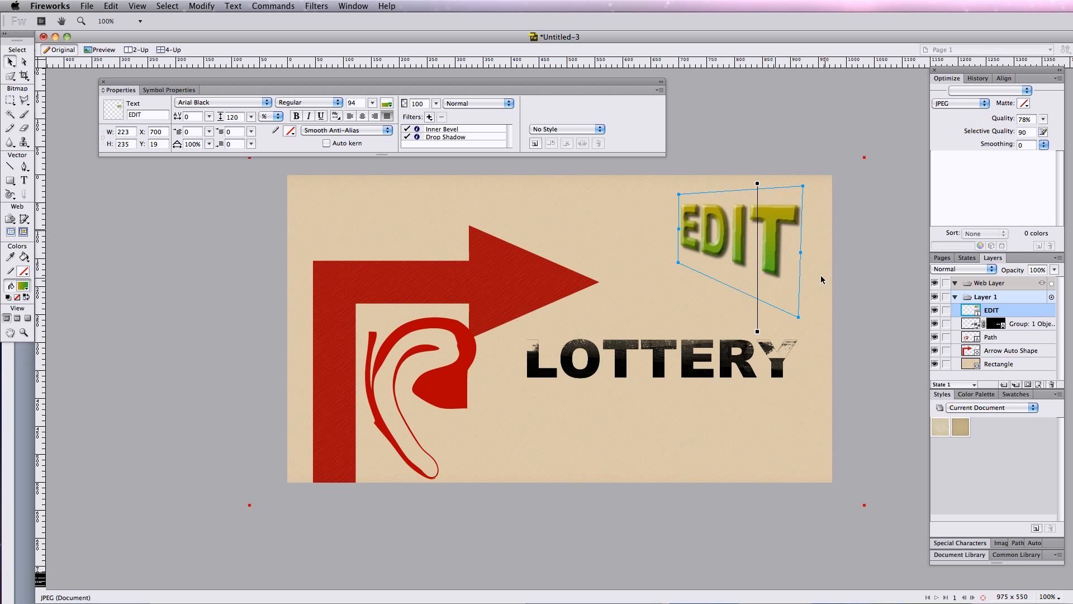
Step: Apply the Plastic 013 style from Plastic Styles to EDIT and shorten its gradient to fit within the letter T
click(973, 410)
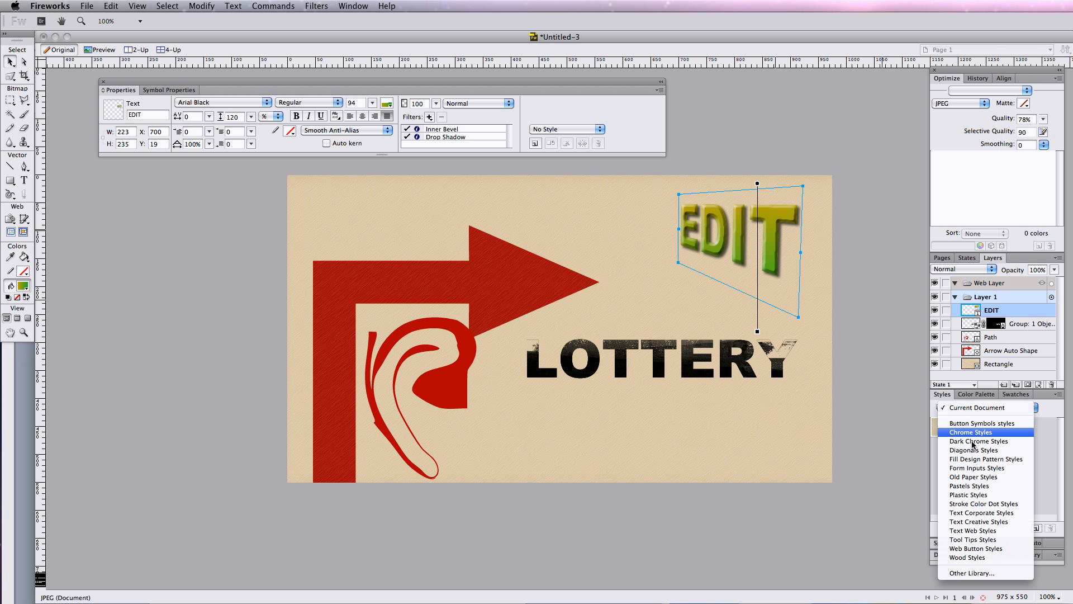
click(977, 495)
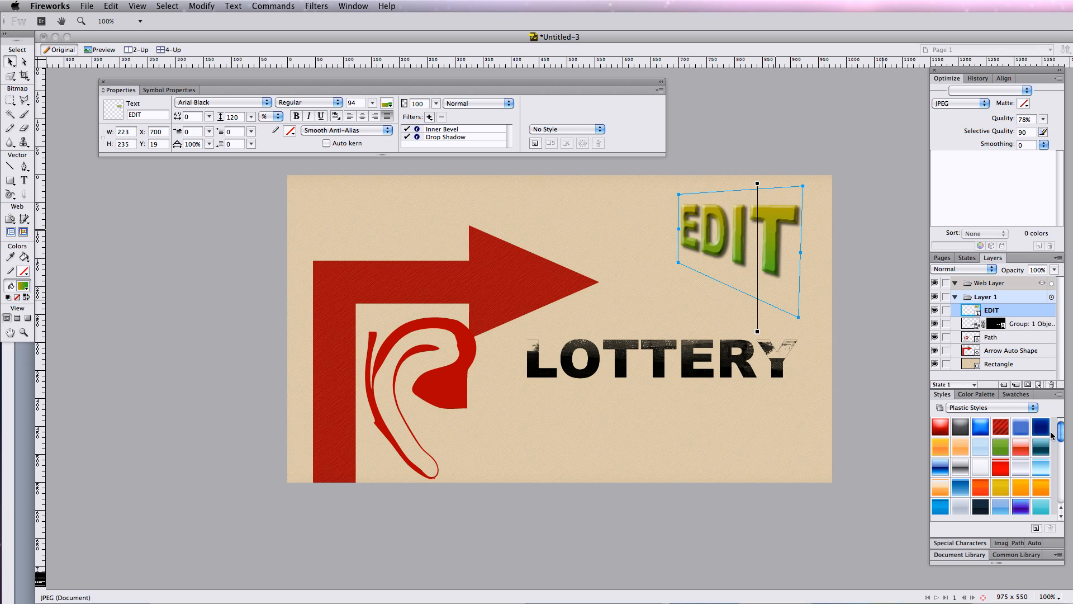
click(1040, 488)
click(1019, 488)
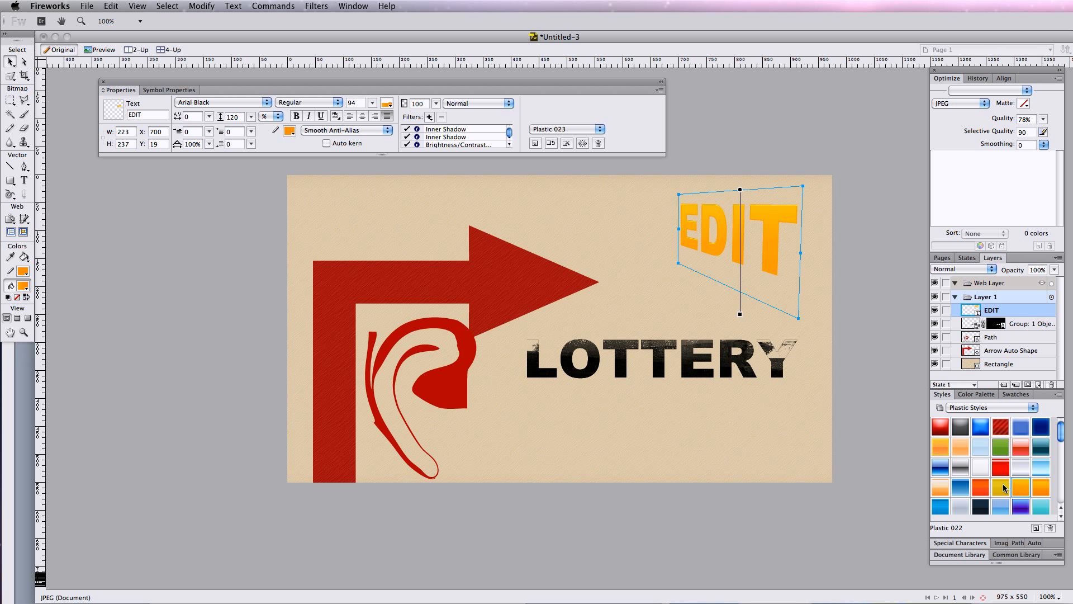
click(943, 468)
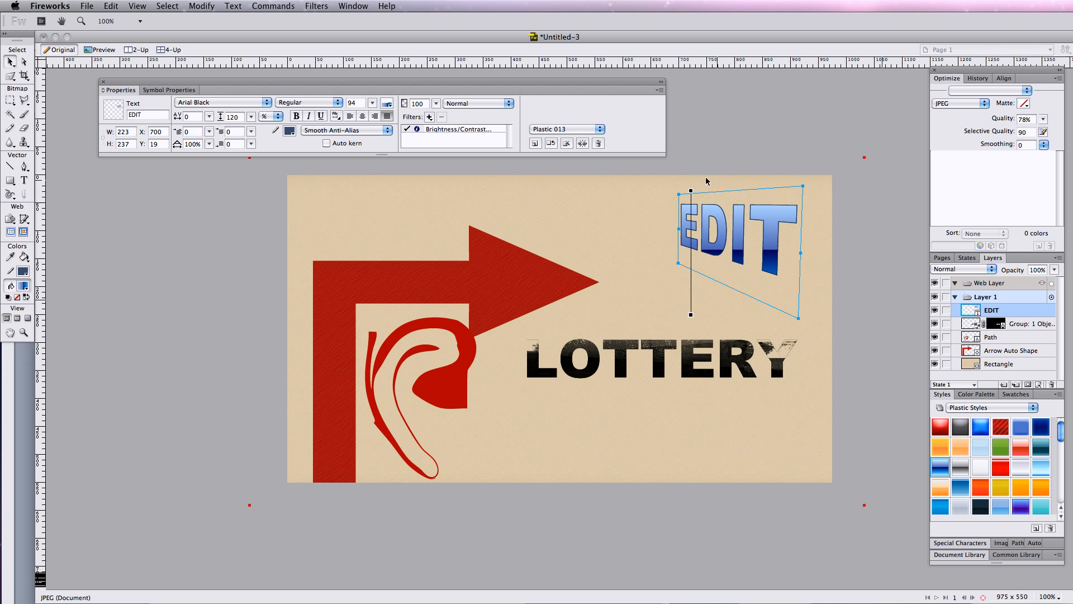
drag(691, 192, 771, 211)
drag(772, 334, 763, 265)
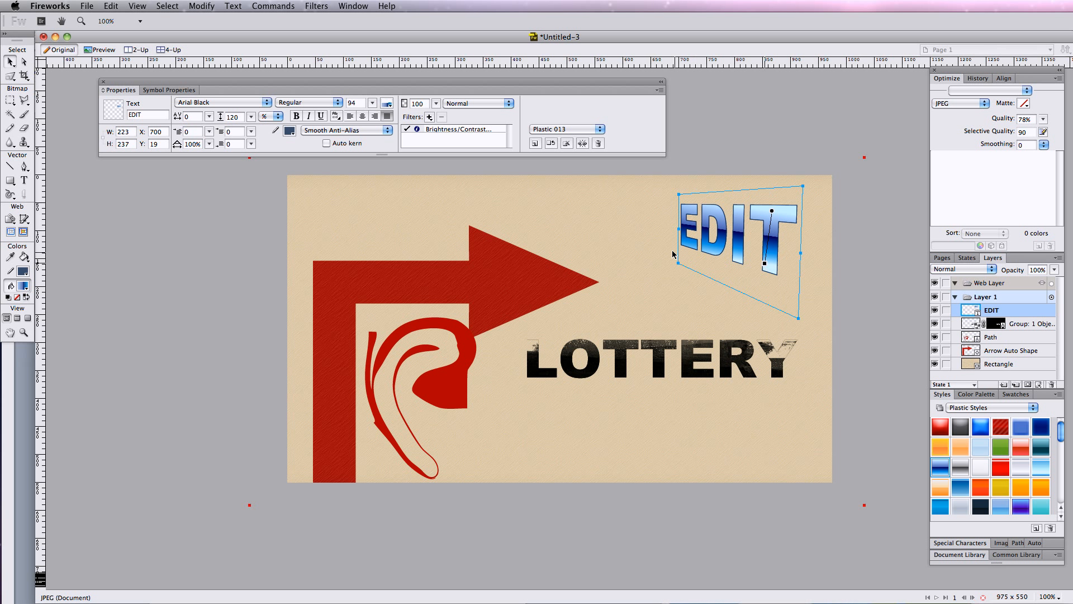
Step: Draw a circle about 119 px wide at X 53, Y 18 above the arrow and give its fill a Radial gradient
drag(10, 180, 48, 207)
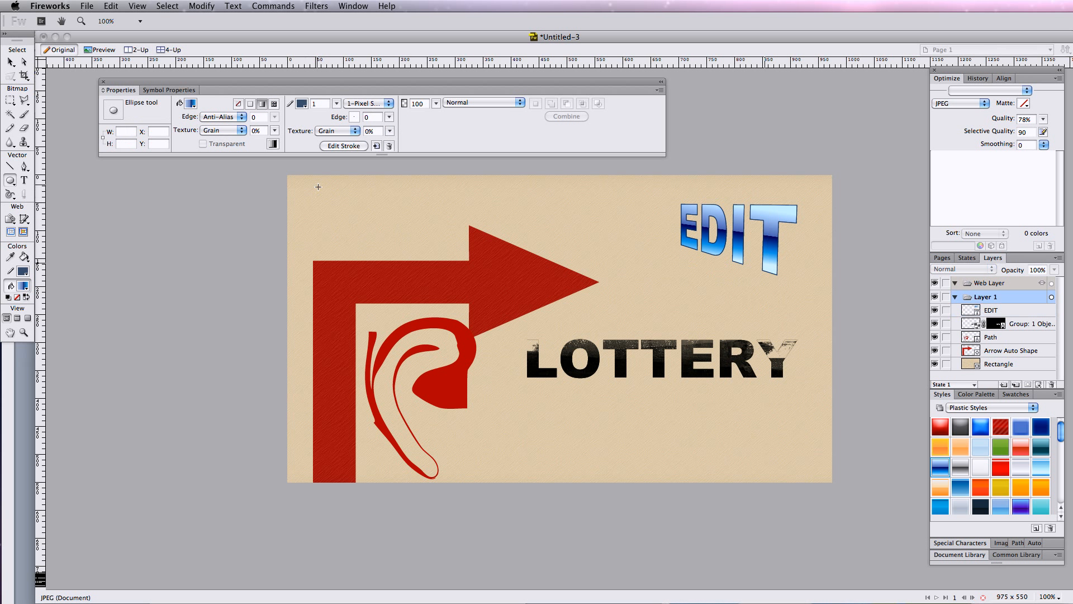
drag(318, 187, 384, 252)
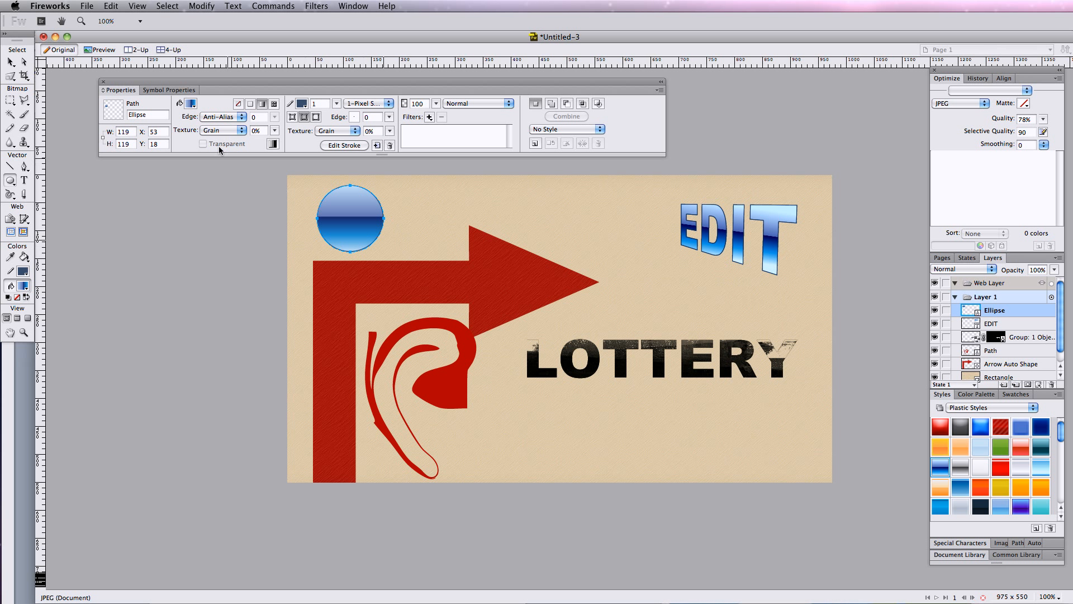
click(191, 103)
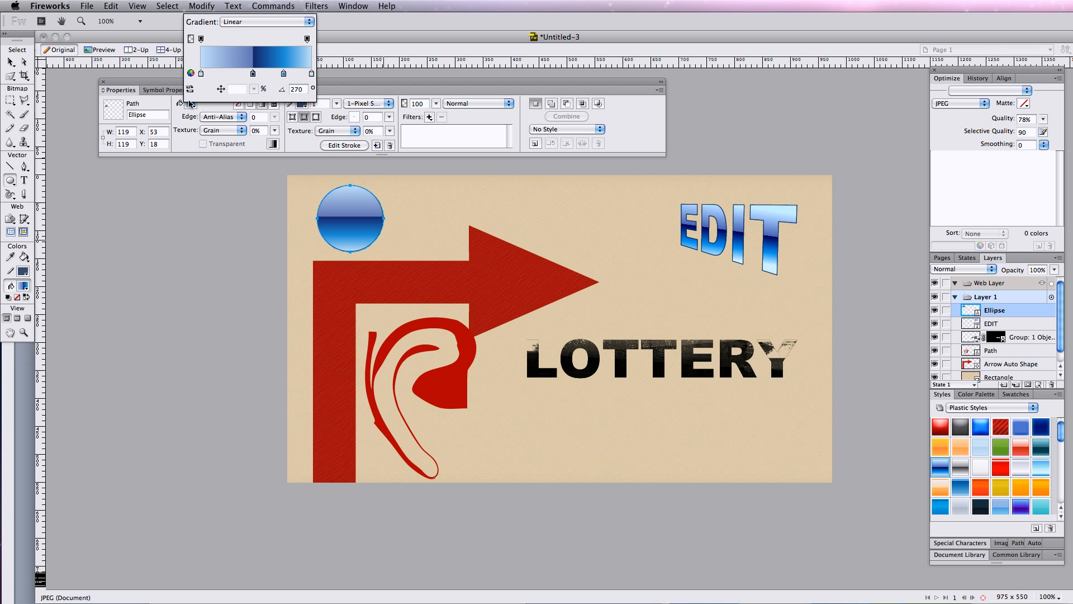
click(251, 23)
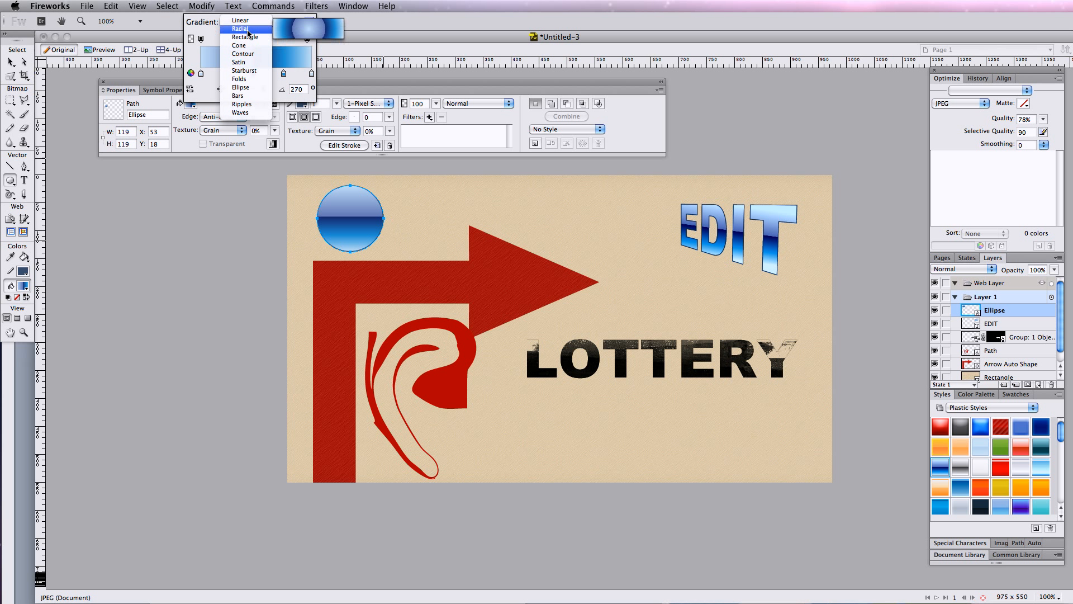
click(240, 28)
Step: Recolor the circle's radial gradient from white through red at 13% to black at the outer end, removing the extra blue color stop
click(201, 72)
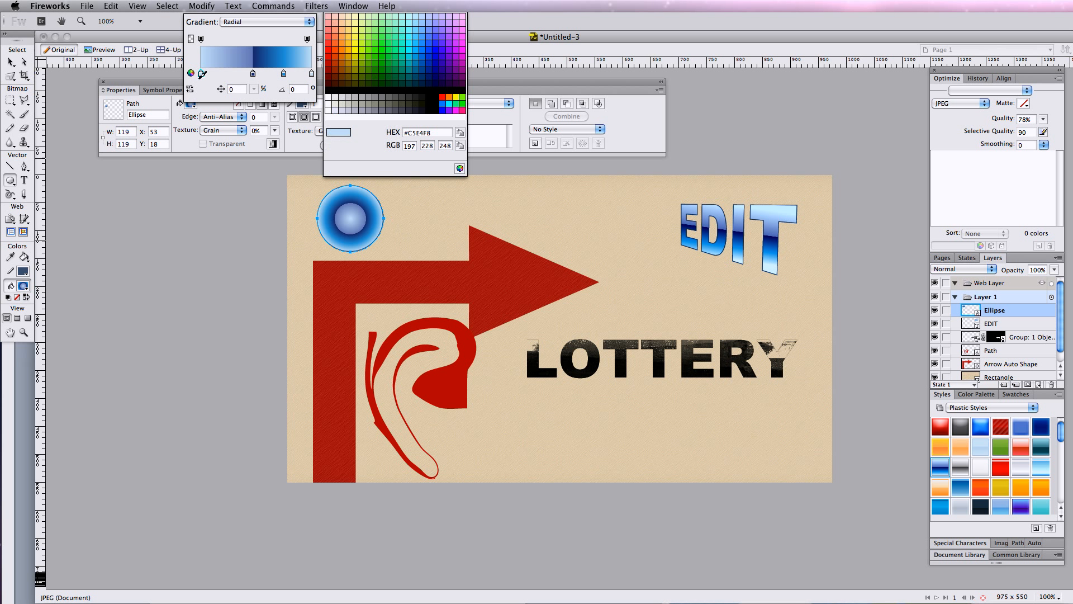
click(329, 100)
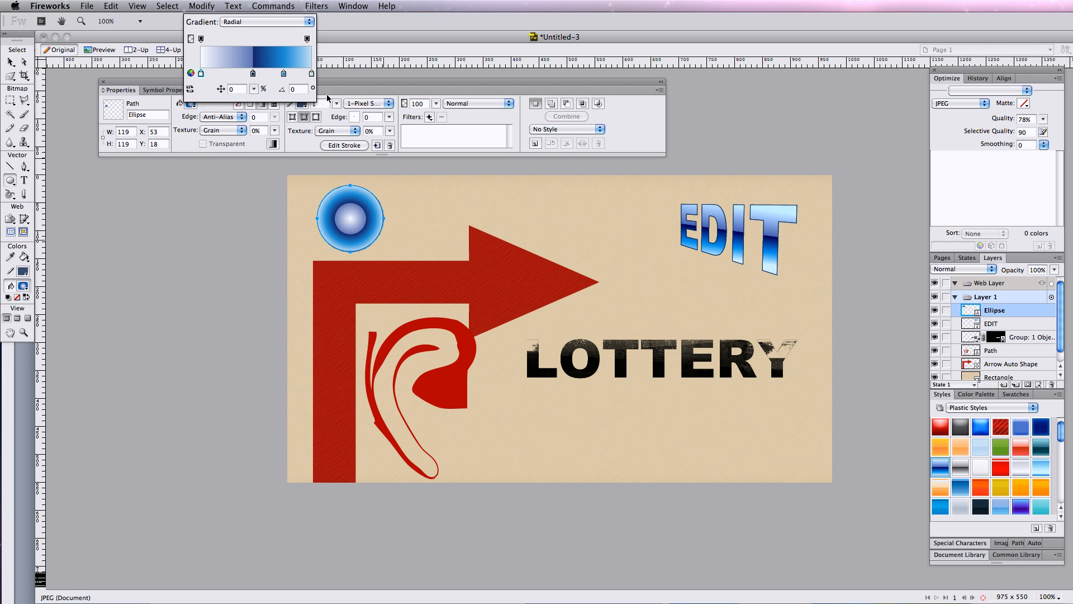
click(253, 73)
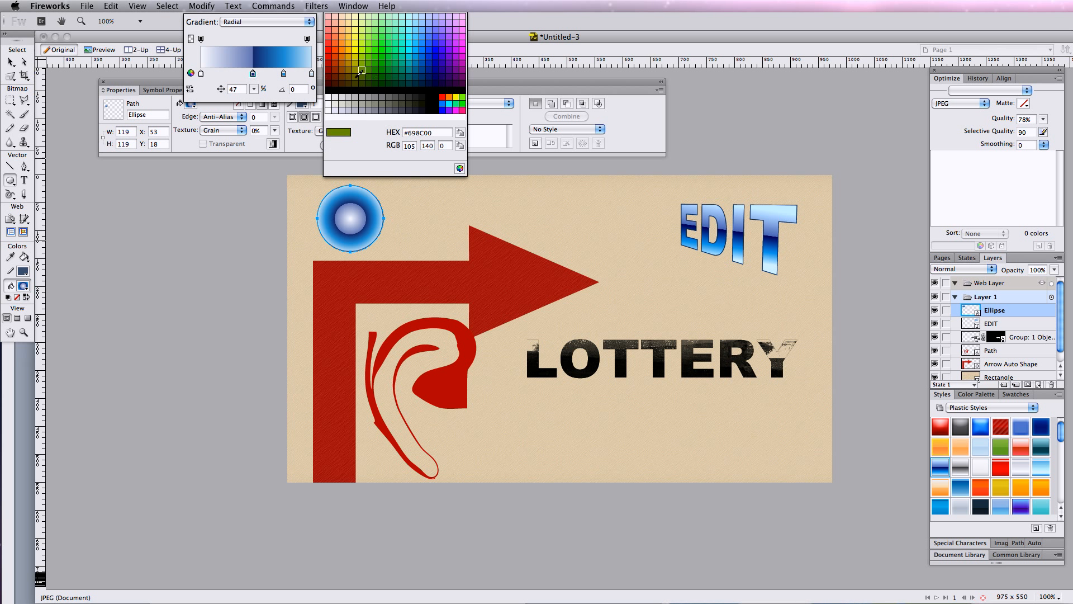
click(327, 51)
drag(283, 74, 299, 130)
click(311, 73)
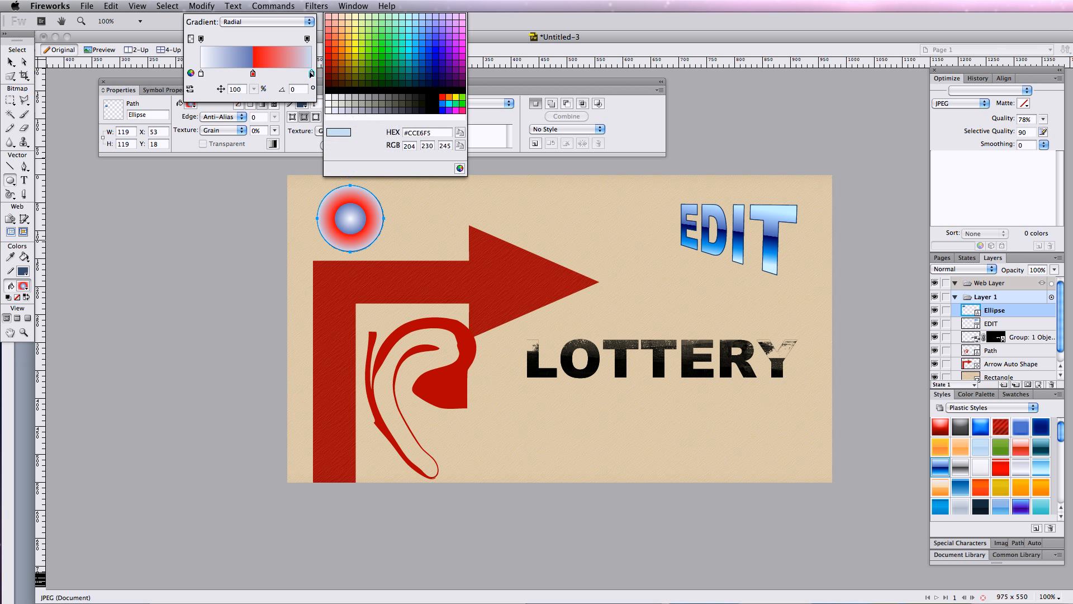
click(328, 91)
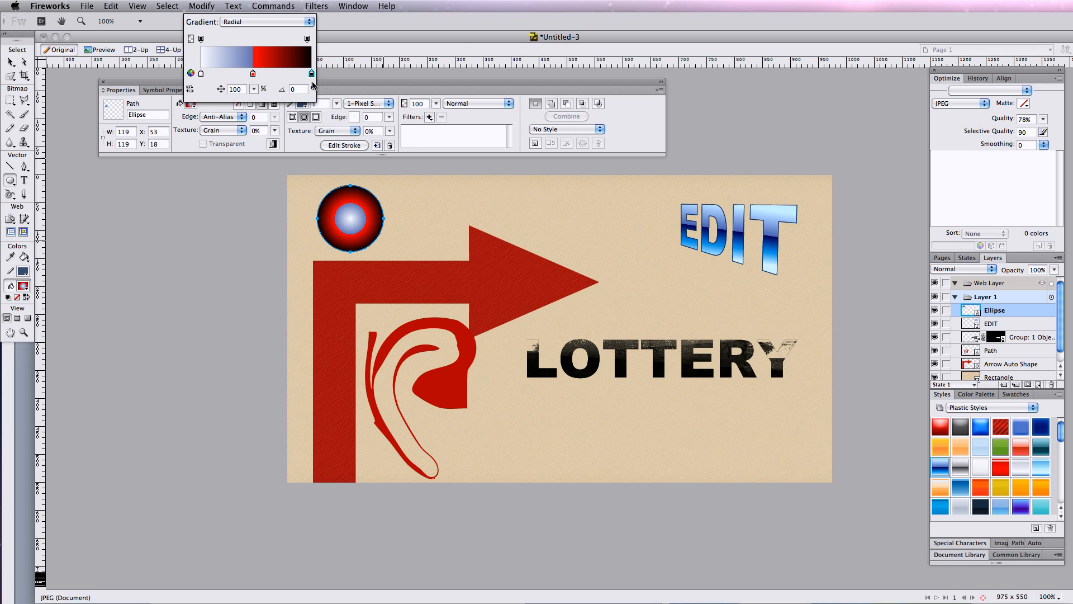
drag(253, 73, 214, 75)
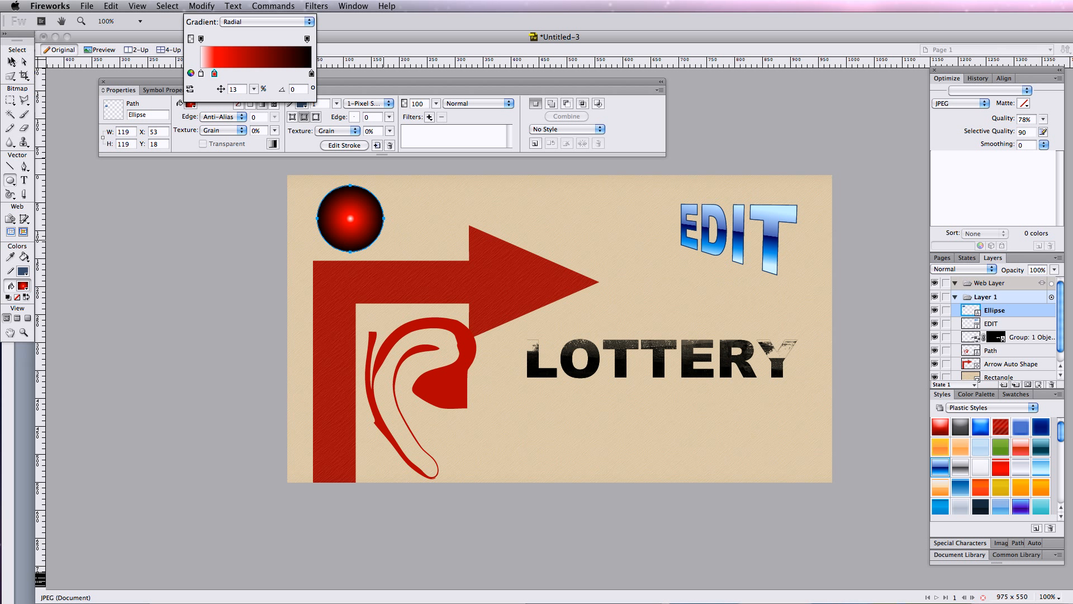
Step: Shift the gradient's highlight to the circle's upper left with the dark end at its lower right, and remove the circle's stroke
click(11, 62)
click(11, 62)
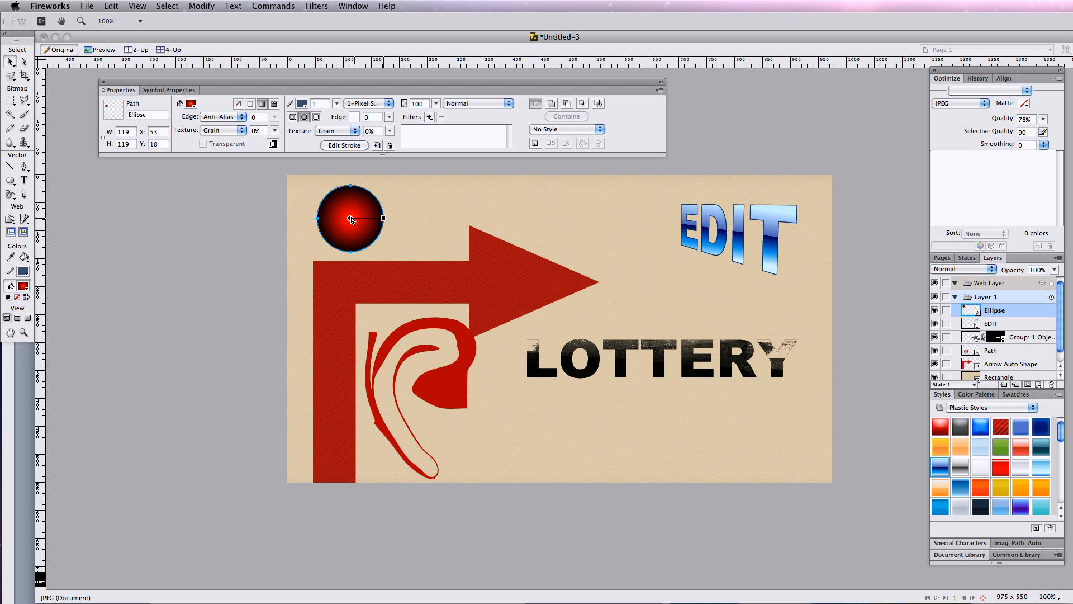
drag(350, 218, 374, 231)
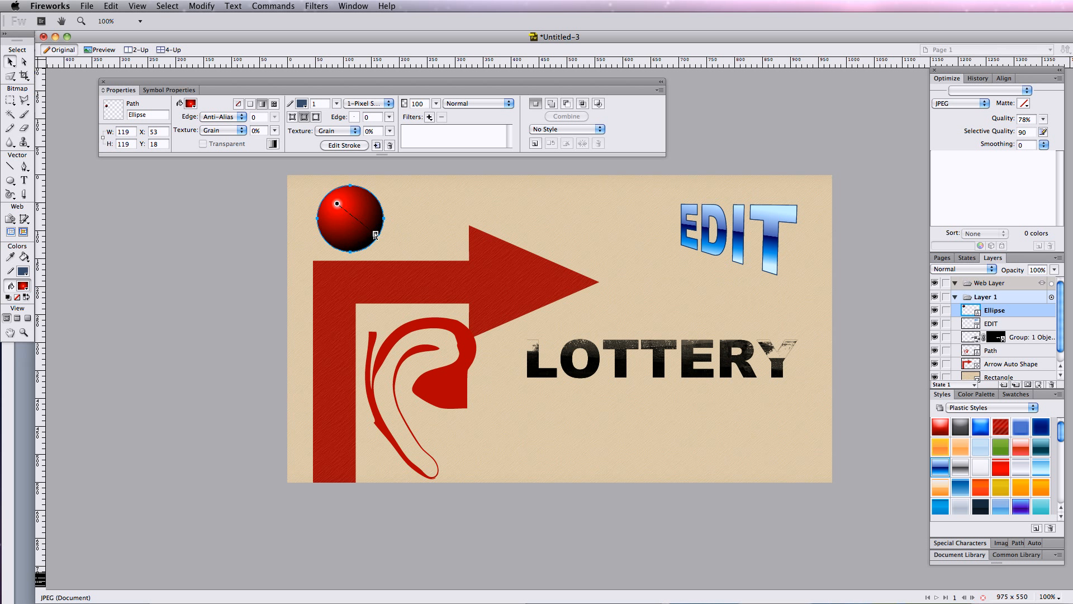
click(302, 104)
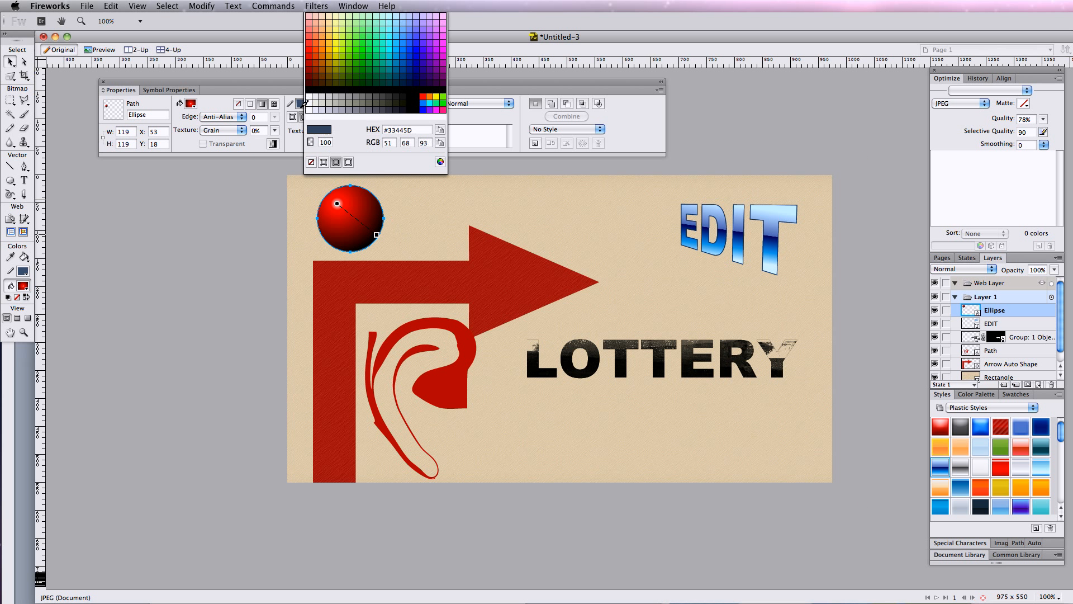
click(311, 163)
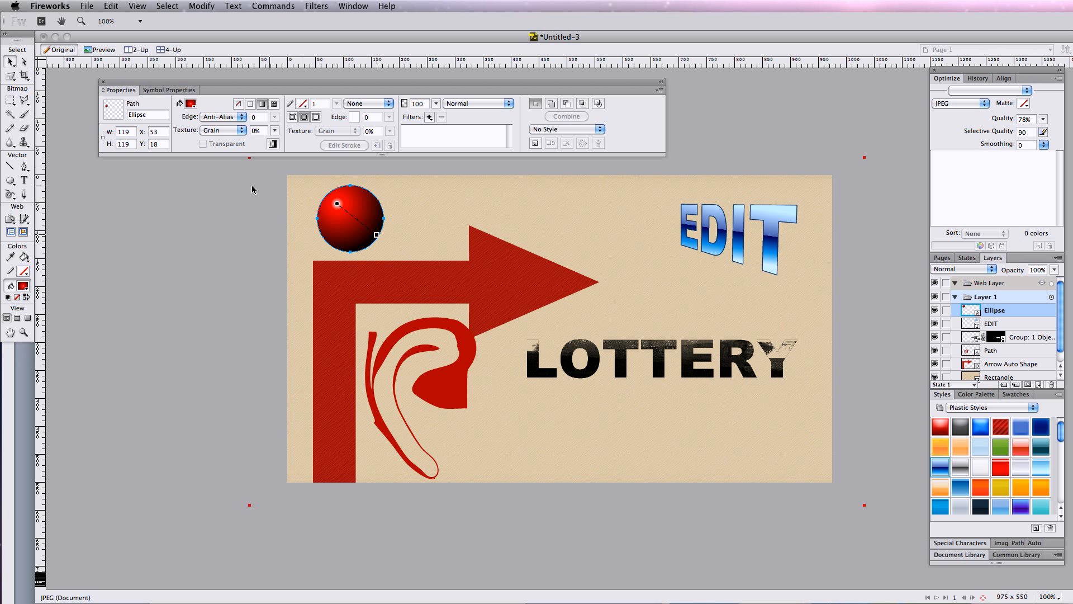
click(171, 185)
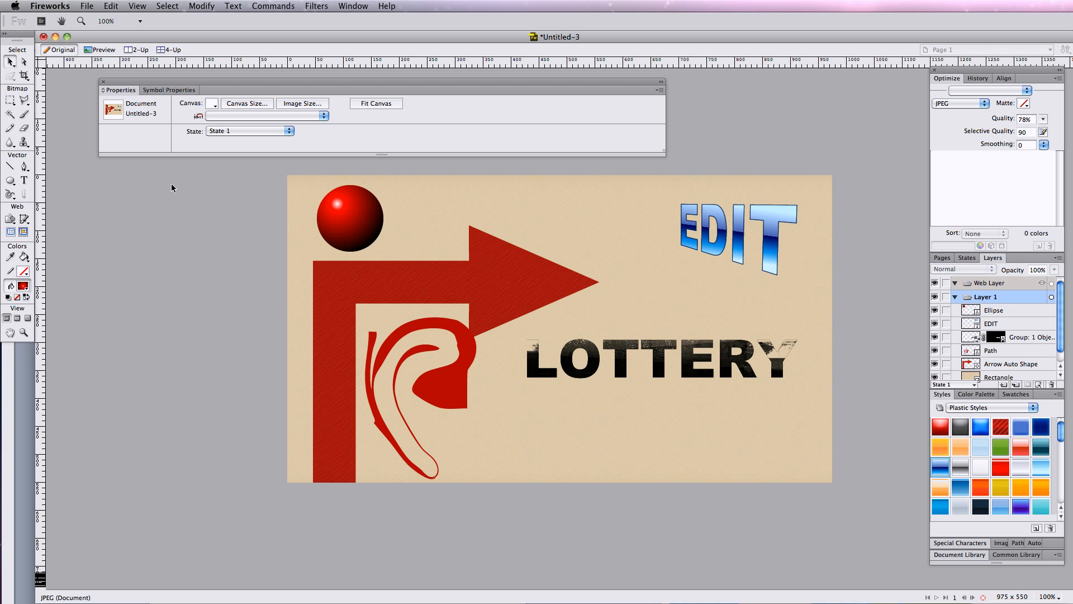
click(339, 208)
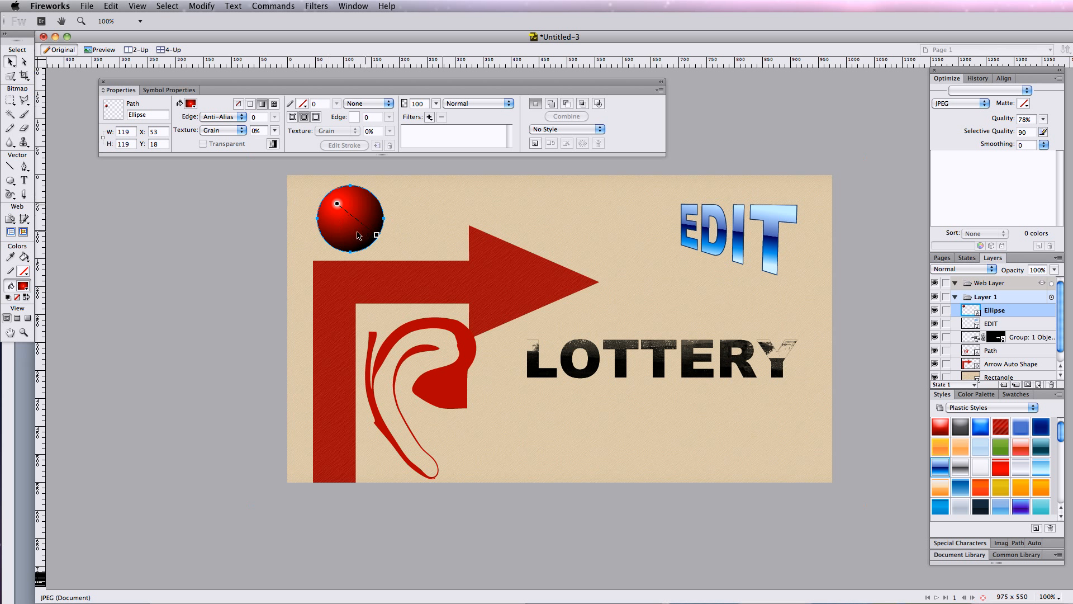
shift+click(461, 235)
drag(339, 230, 443, 227)
key(super+z)
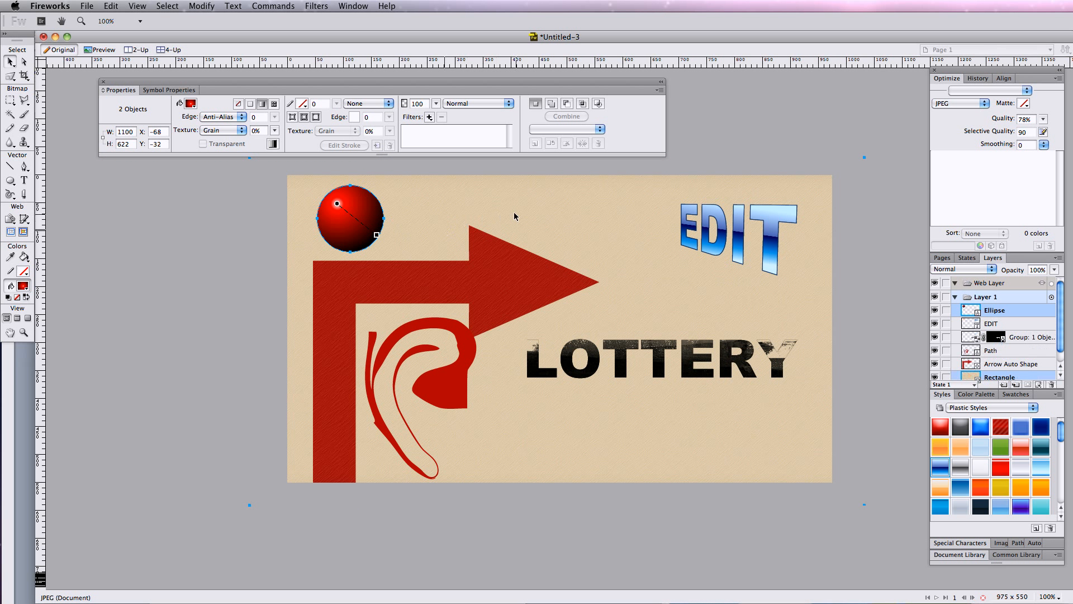
click(149, 215)
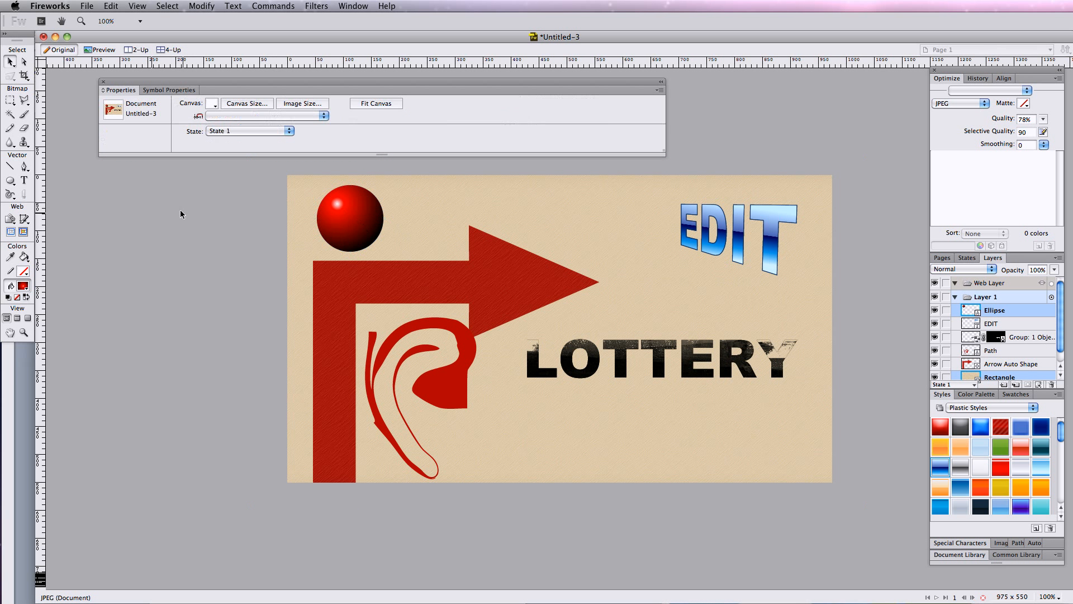
click(551, 196)
key(Delete)
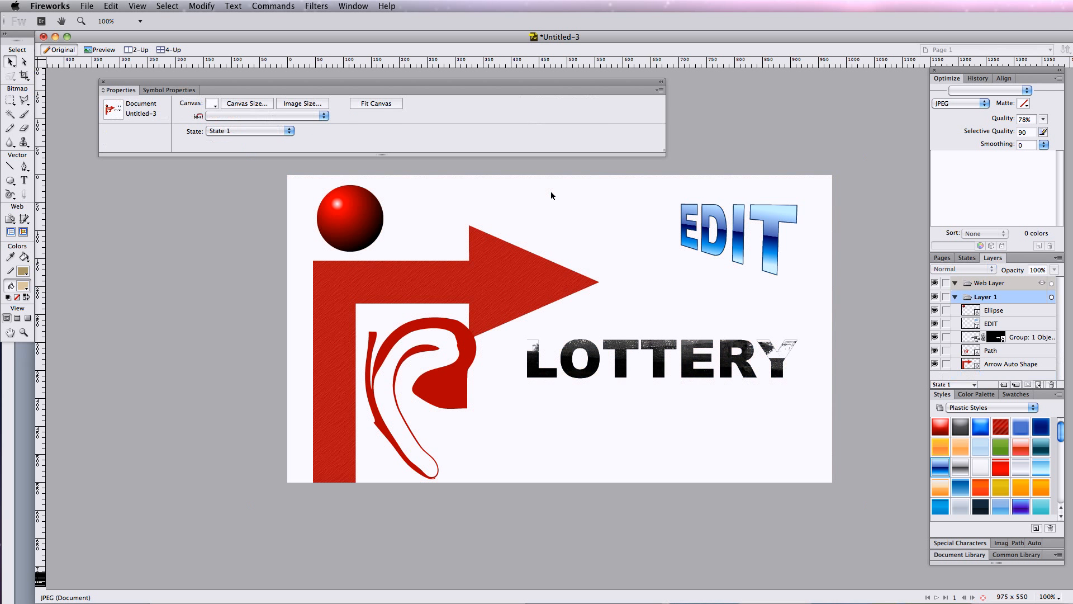
key(super+z)
Step: Duplicate the red ball to about X 193, Y 19 and fill the copy with solid black
click(362, 212)
drag(363, 213, 447, 209)
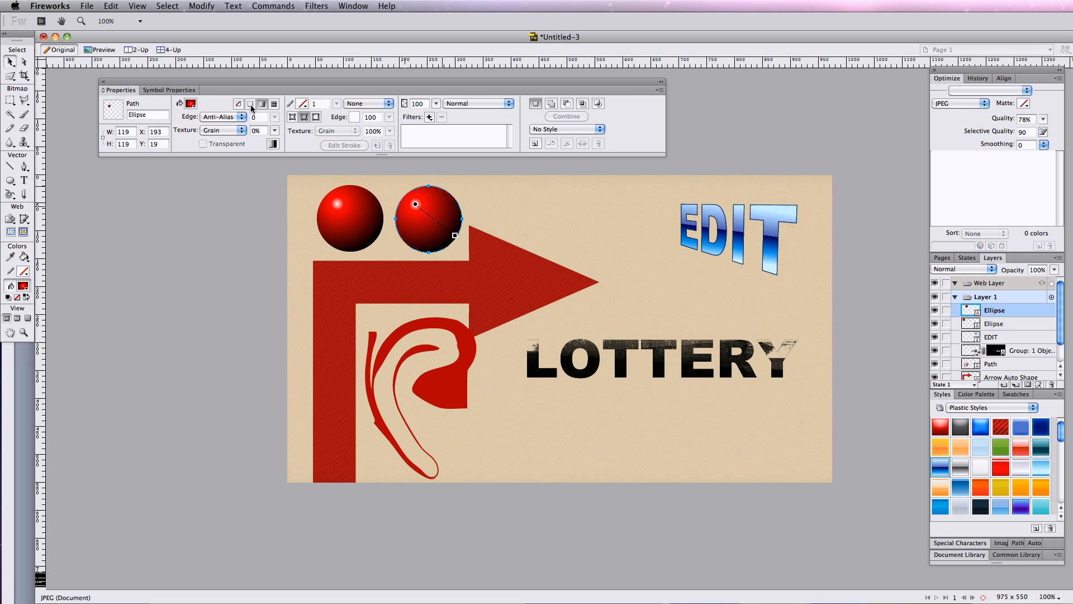
click(251, 105)
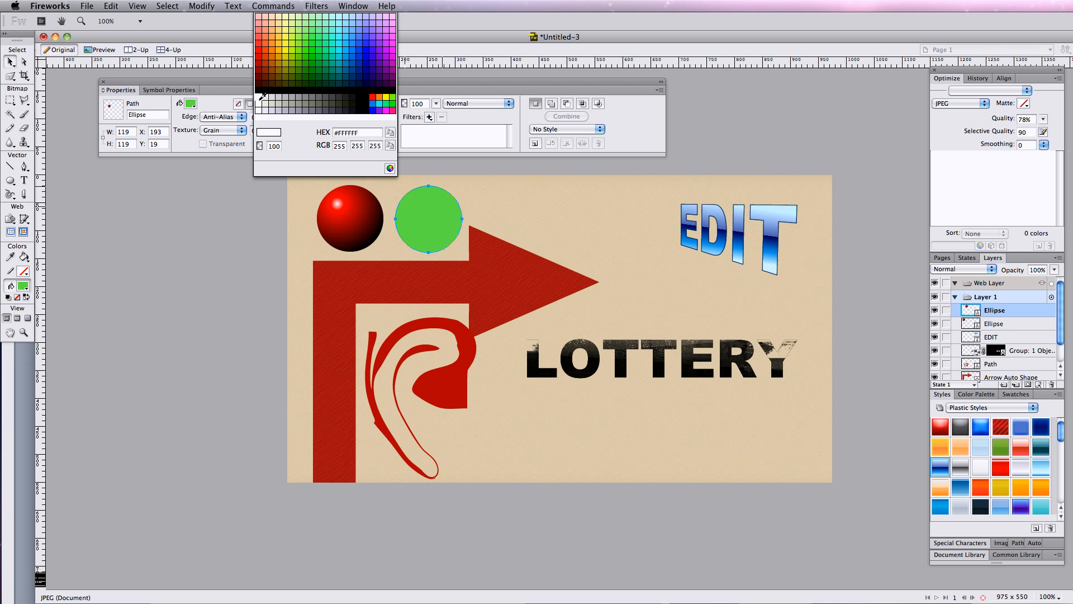
click(258, 91)
Step: Give the black circle a Feather edge of 10
click(221, 127)
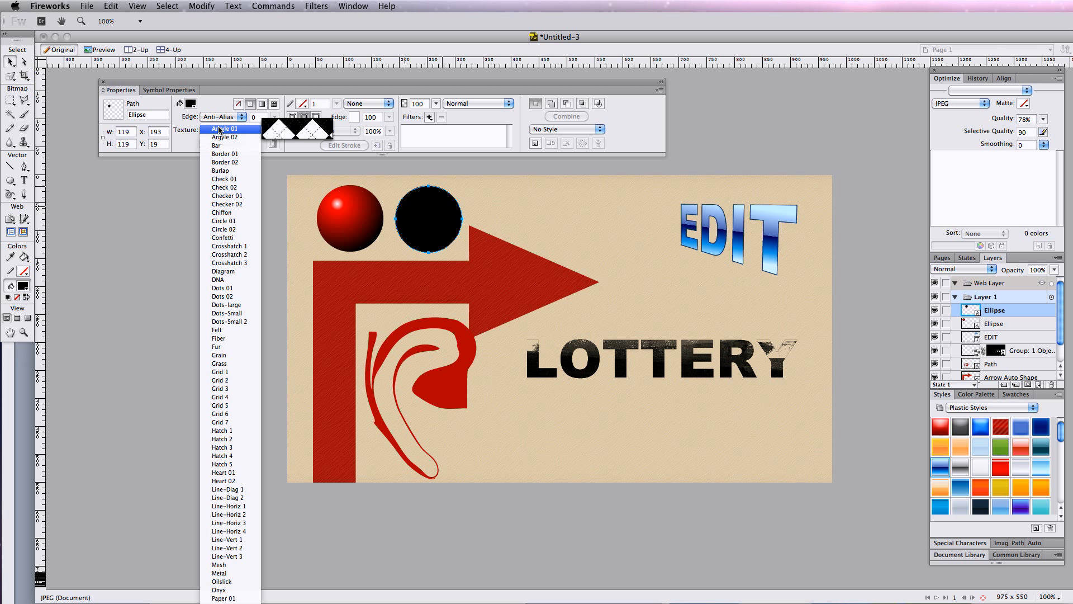
click(224, 130)
click(213, 115)
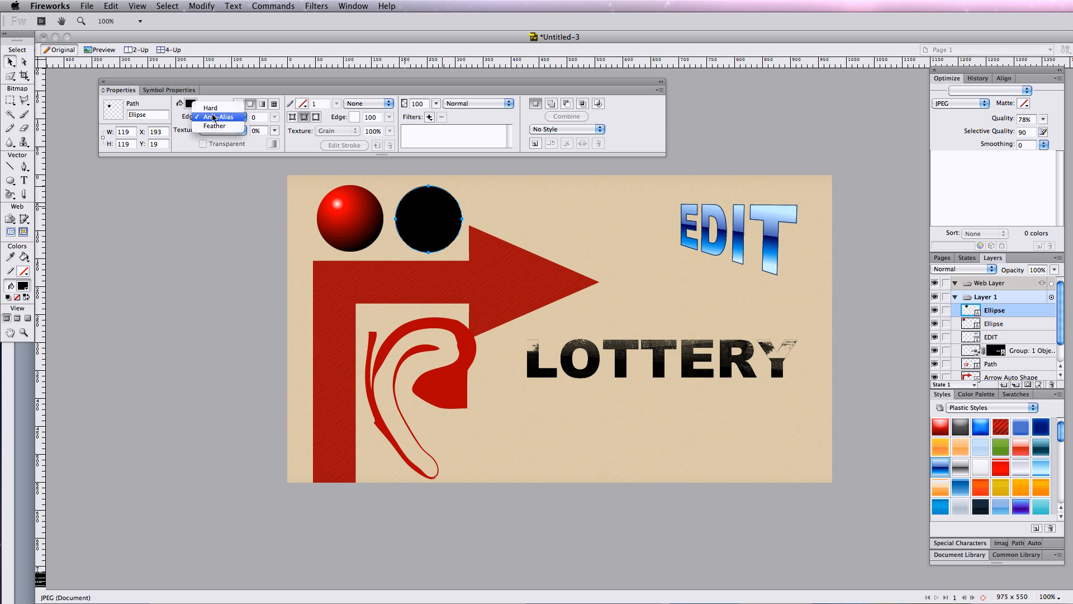
click(215, 126)
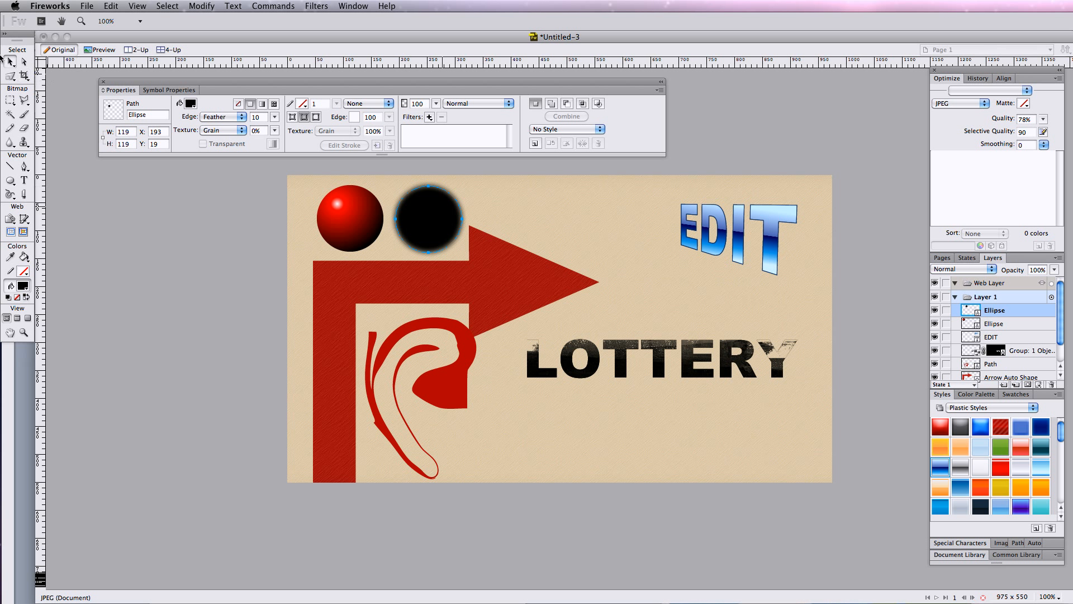
Step: Squash the black circle to about 119 by 48 px at X 69, Y 102 and send it behind the red ball as a shadow
key(q)
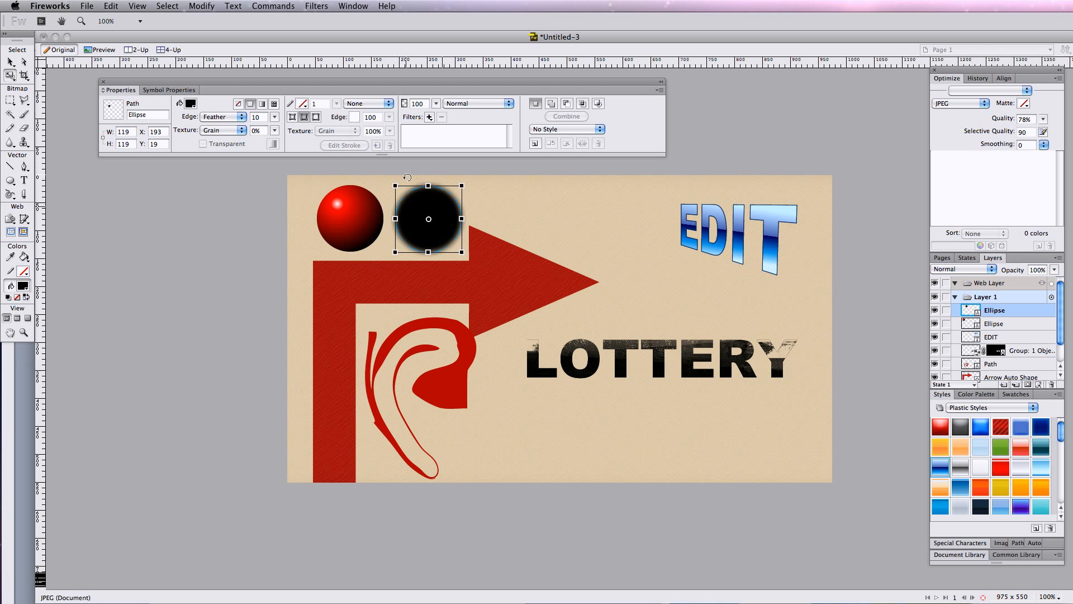
drag(429, 185, 359, 248)
key(v)
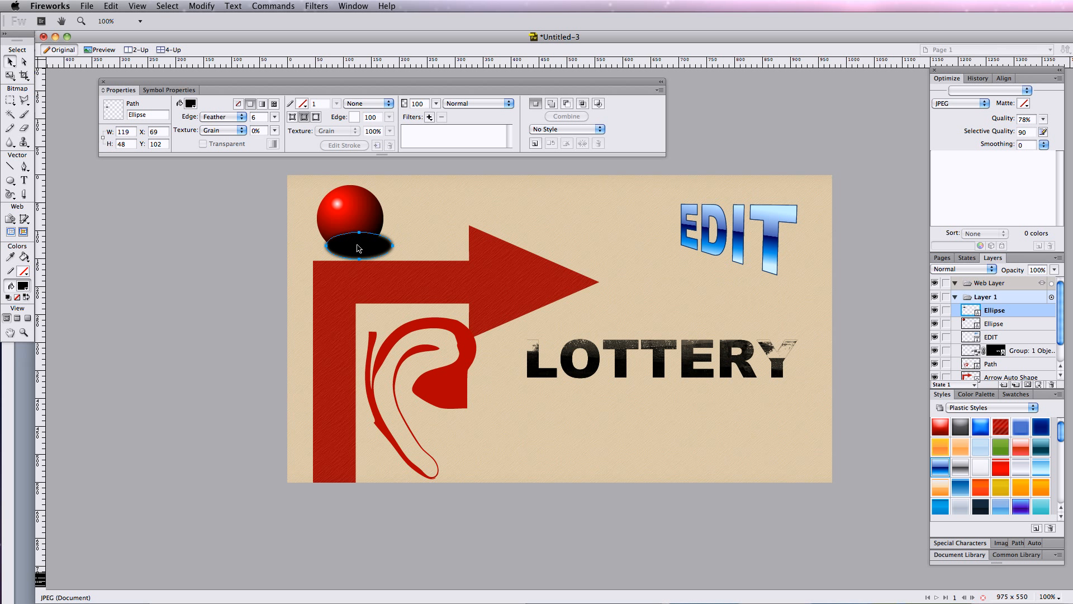
key(super+Down)
click(255, 227)
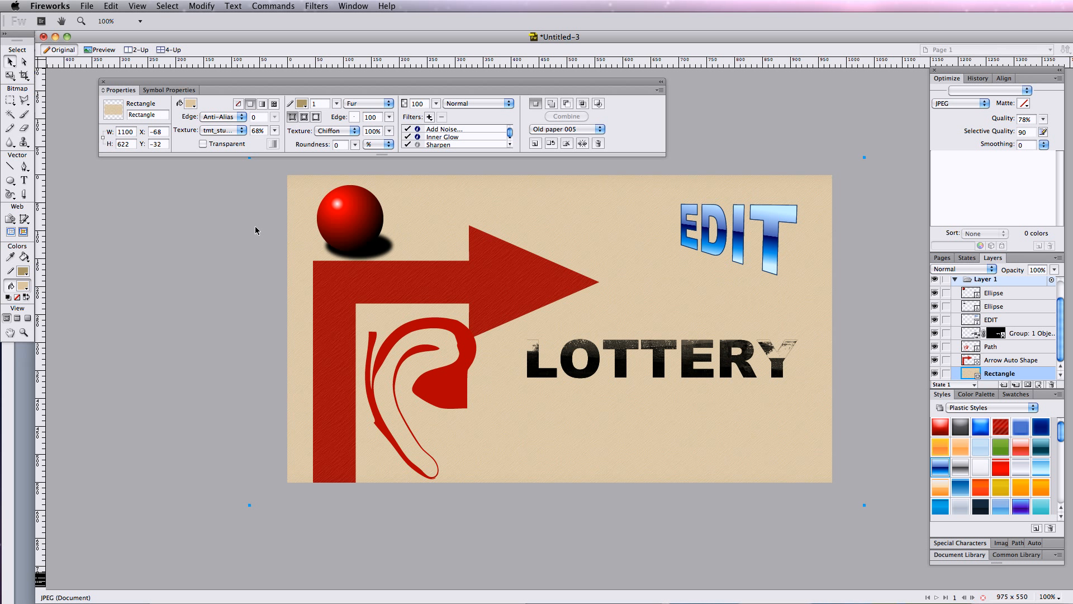
Step: Draw a wavy open path with the Pen tool across the whole canvas, about 1127 by 364 px, from beyond one edge to the other
click(22, 165)
click(250, 213)
drag(458, 226, 496, 286)
drag(493, 394, 588, 418)
drag(664, 293, 792, 285)
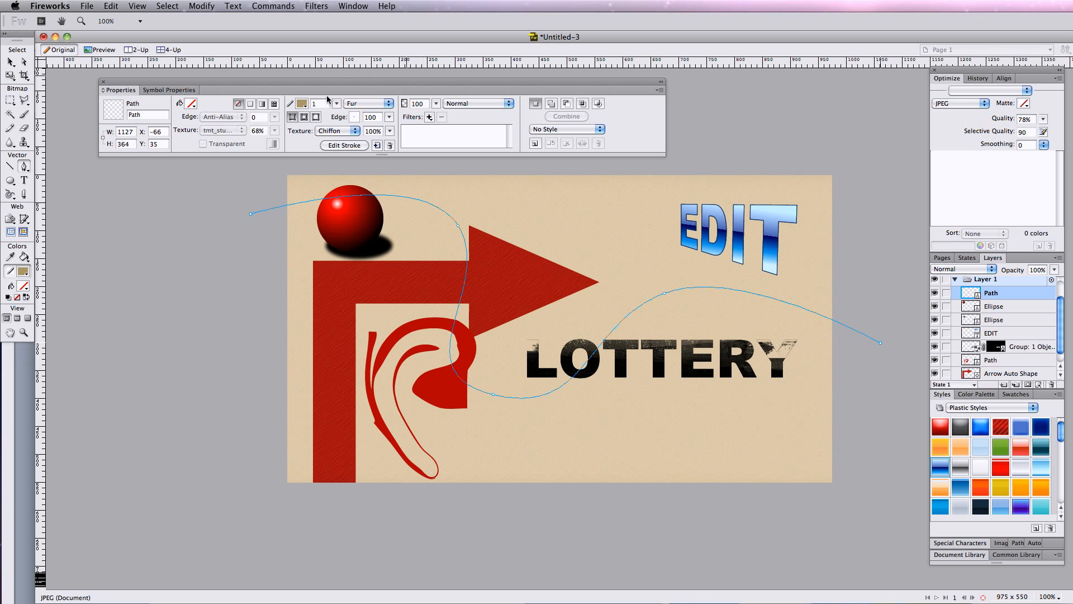
Step: Set the wavy path's stroke to dark blue with the Oil Broad Splatter type
click(305, 102)
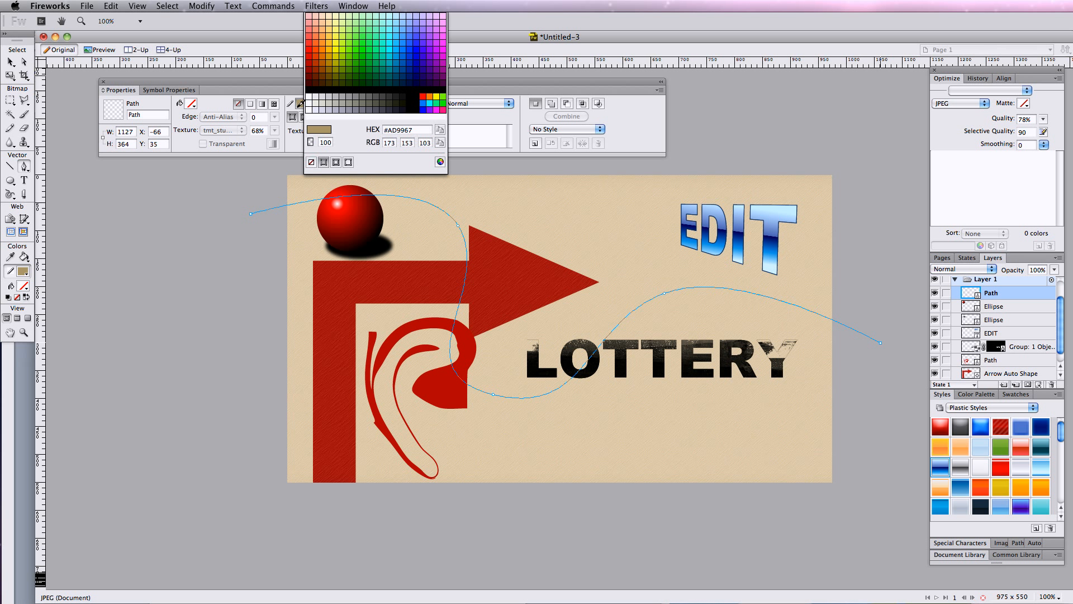
click(414, 63)
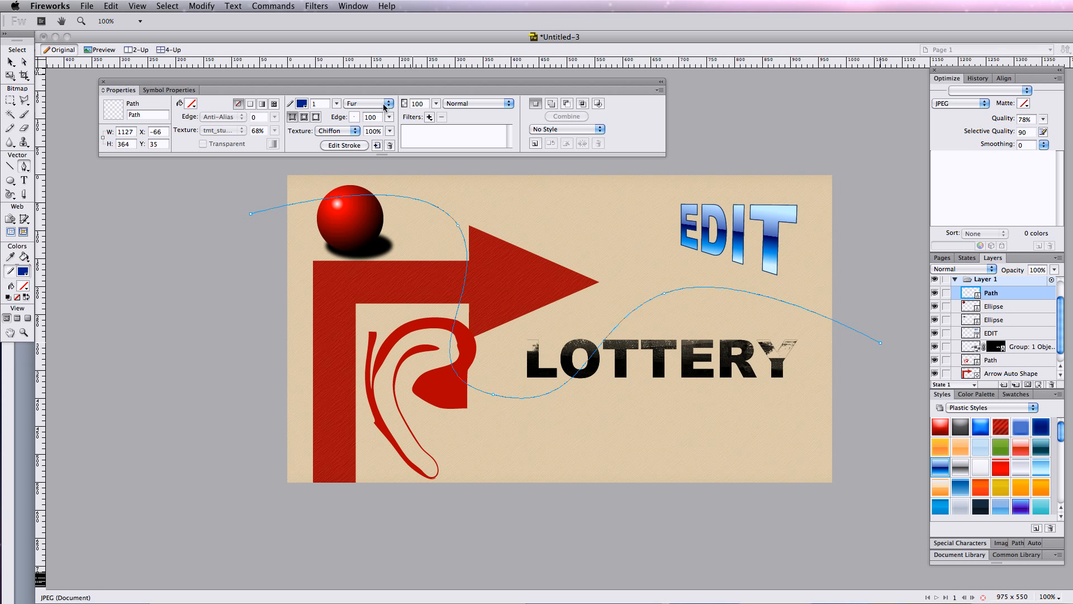
click(360, 106)
mouse_move(371, 195)
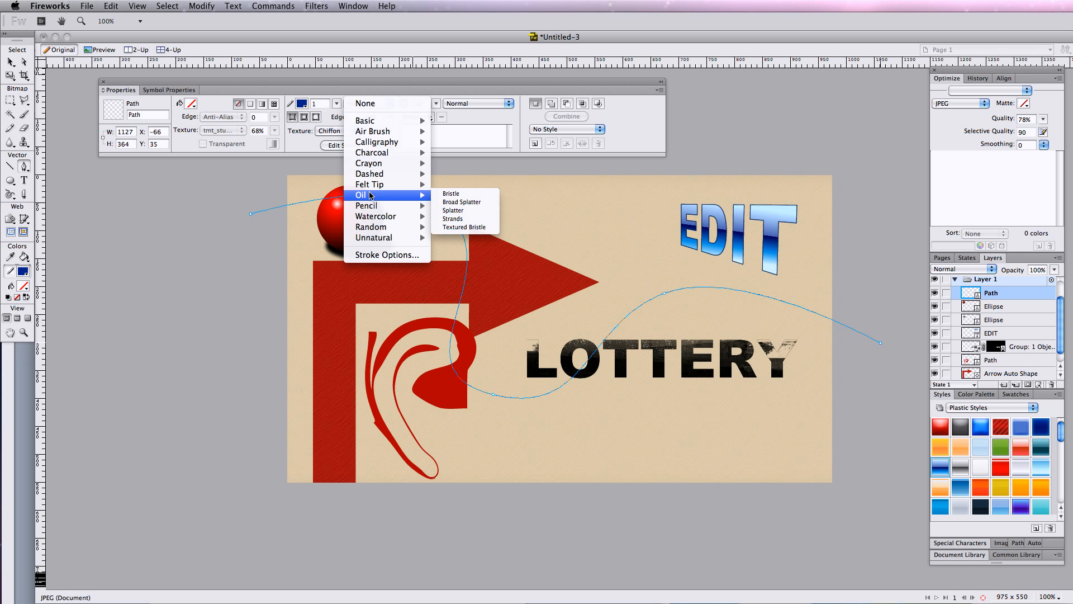
click(448, 203)
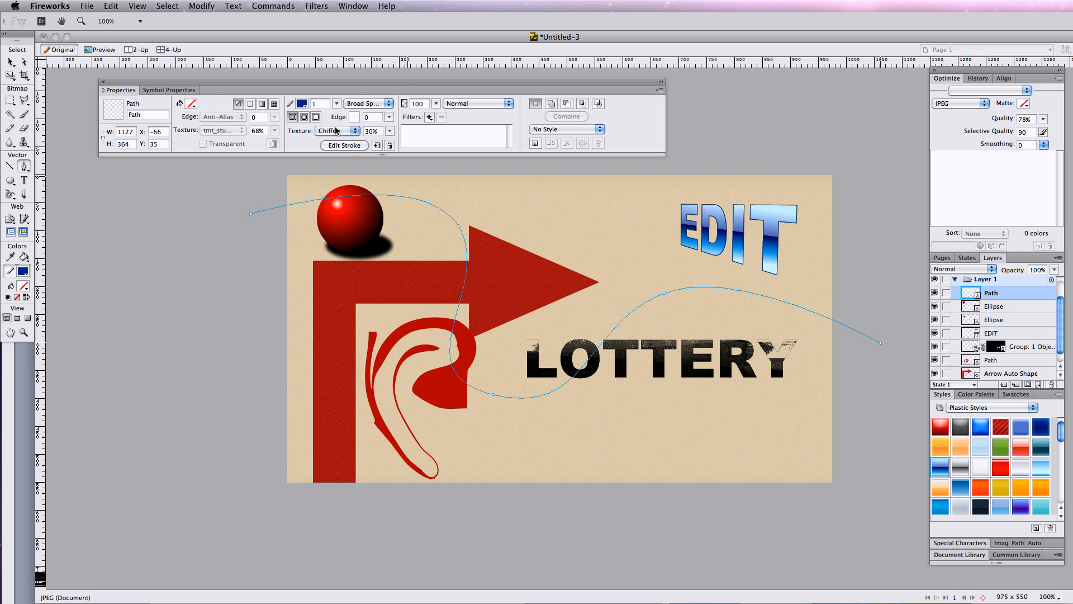
Step: Set the wavy path's stroke edge softness to 19 and its tip size to 15
click(389, 117)
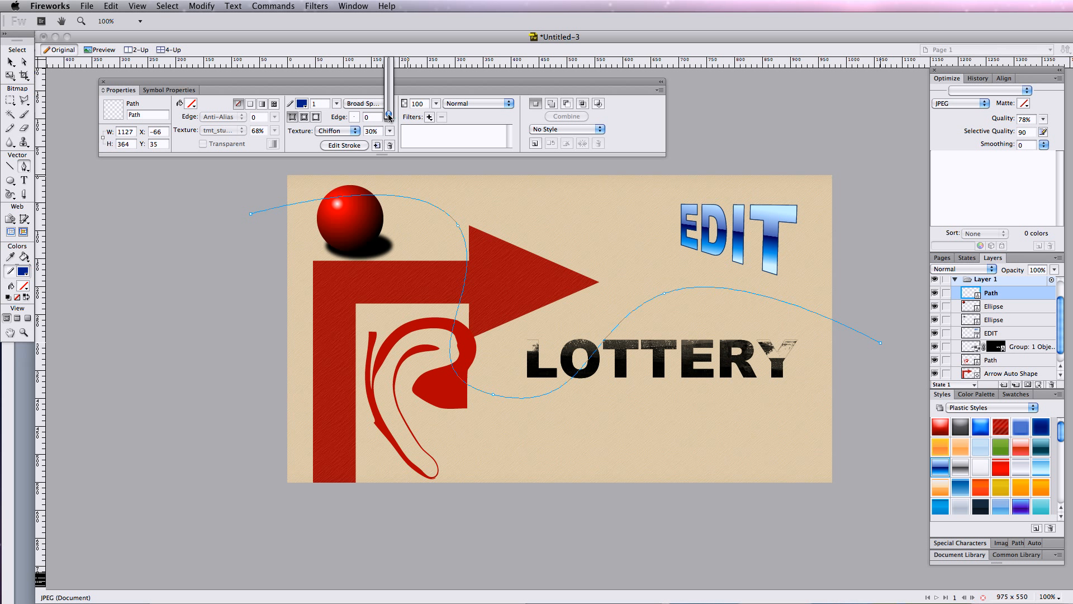
drag(389, 116, 389, 106)
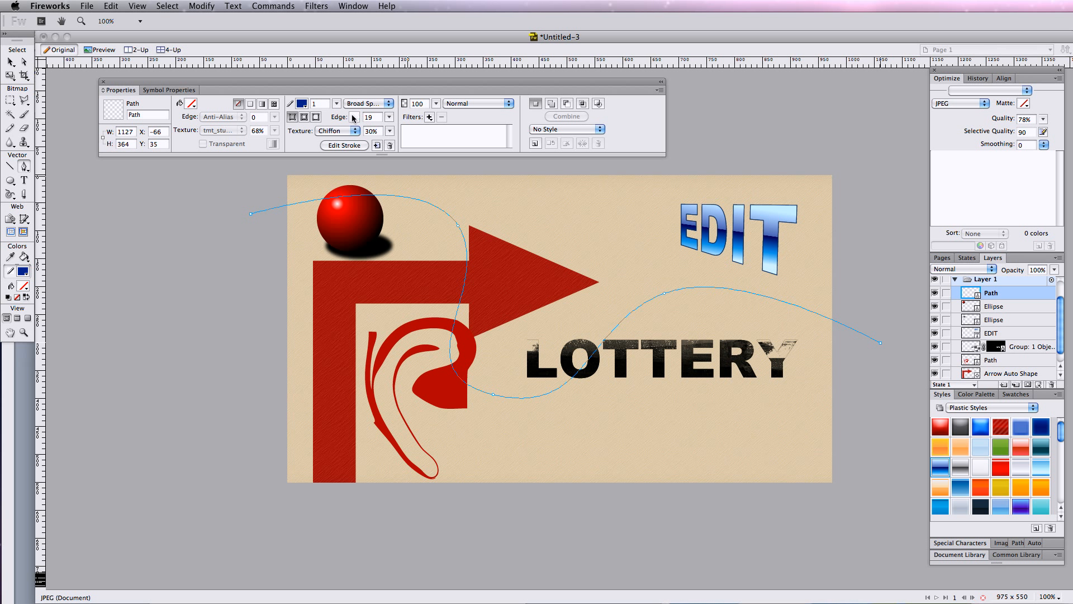
click(337, 104)
drag(336, 103, 336, 101)
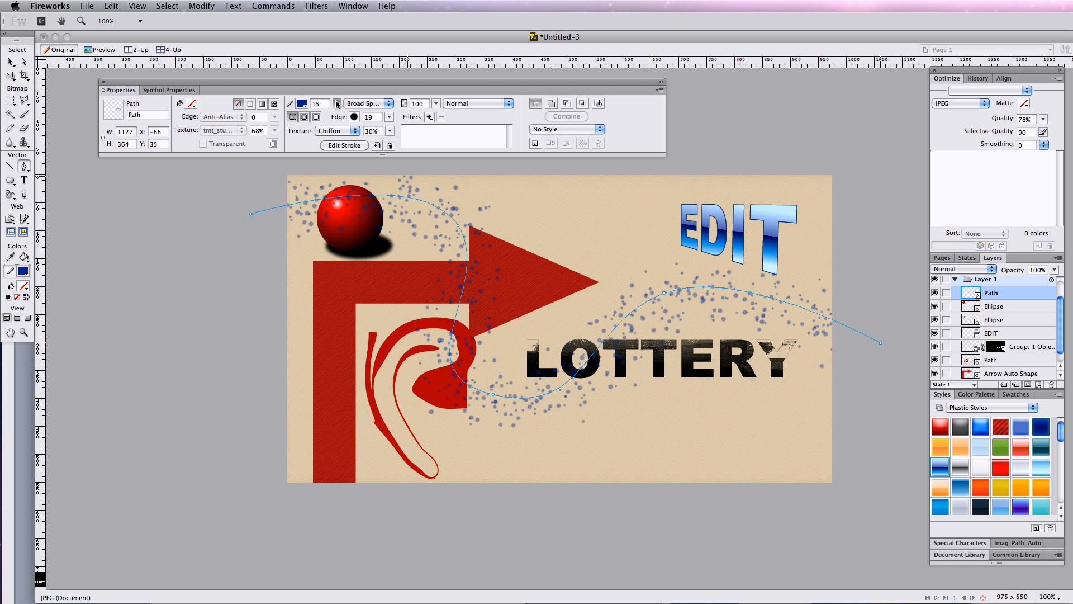
click(172, 530)
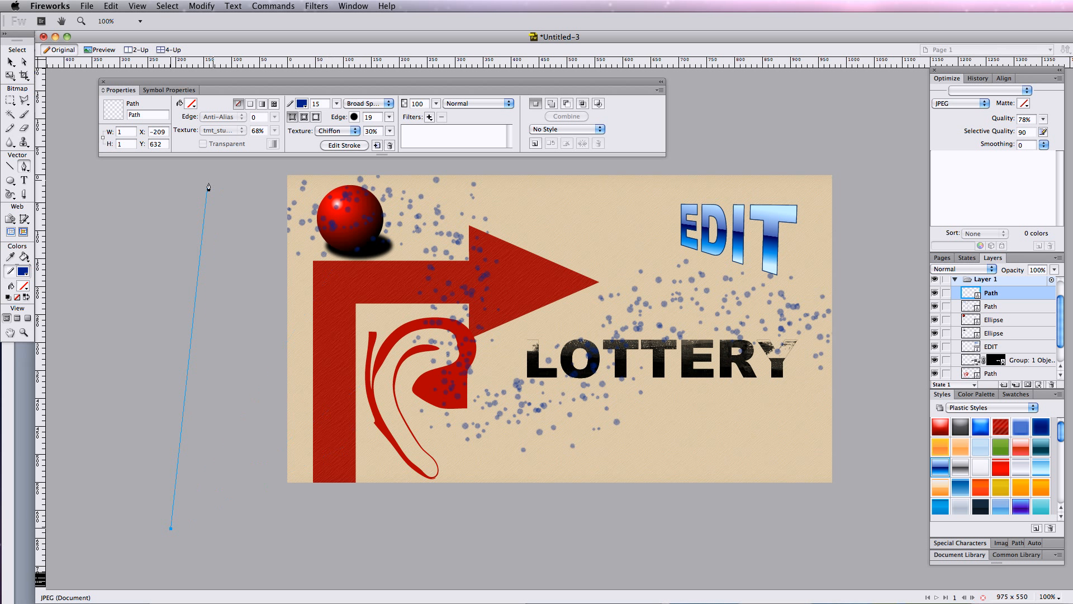
click(131, 251)
key(Delete)
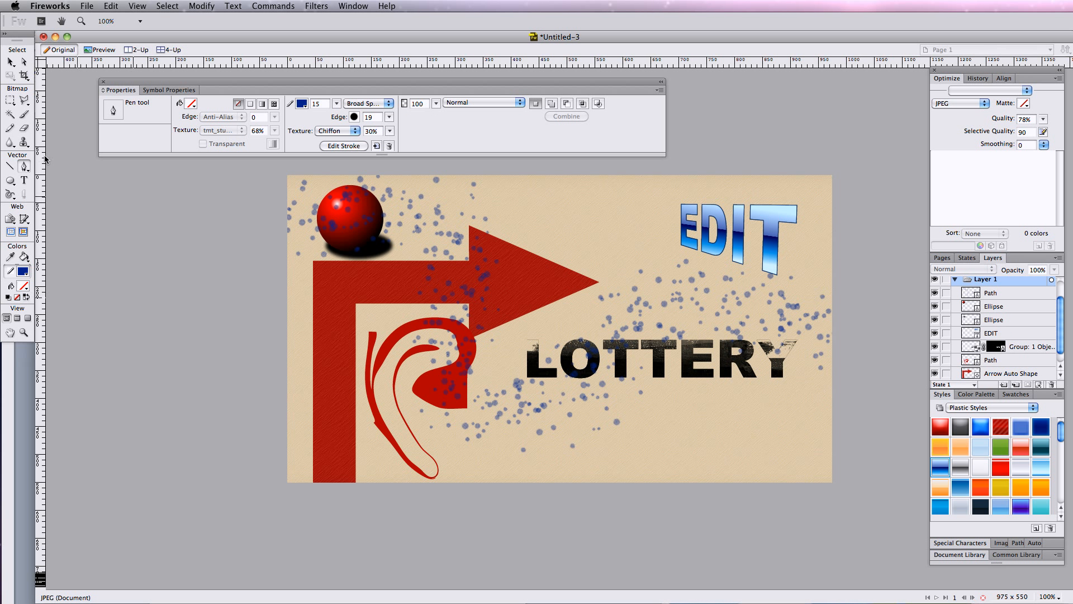
Step: Draw a rectangle about 118 by 104 px at X 425, Y 46, just above the tip of the red arrow
click(10, 180)
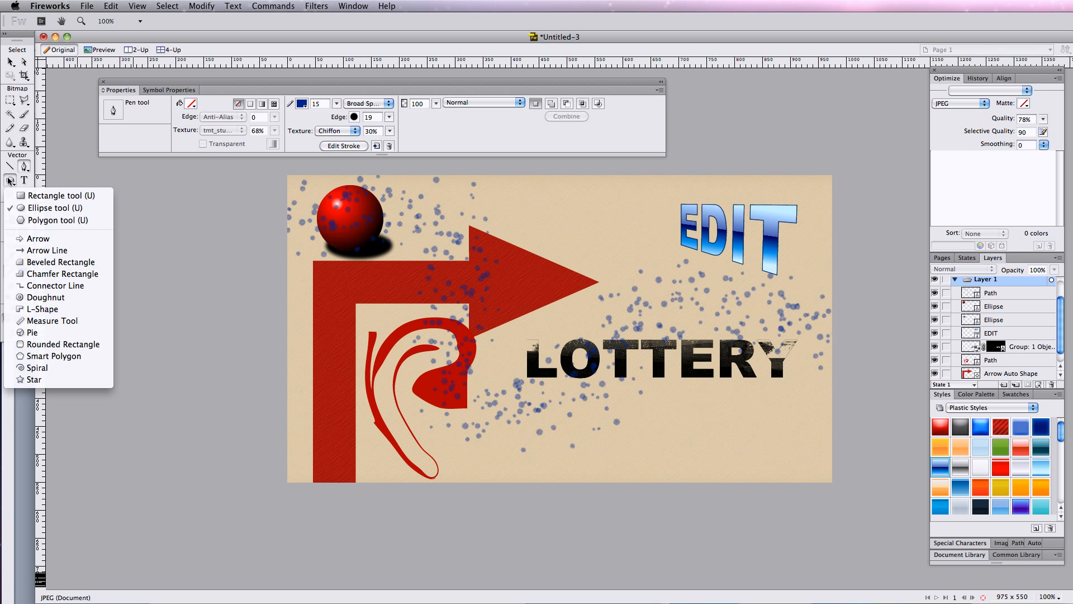
click(34, 195)
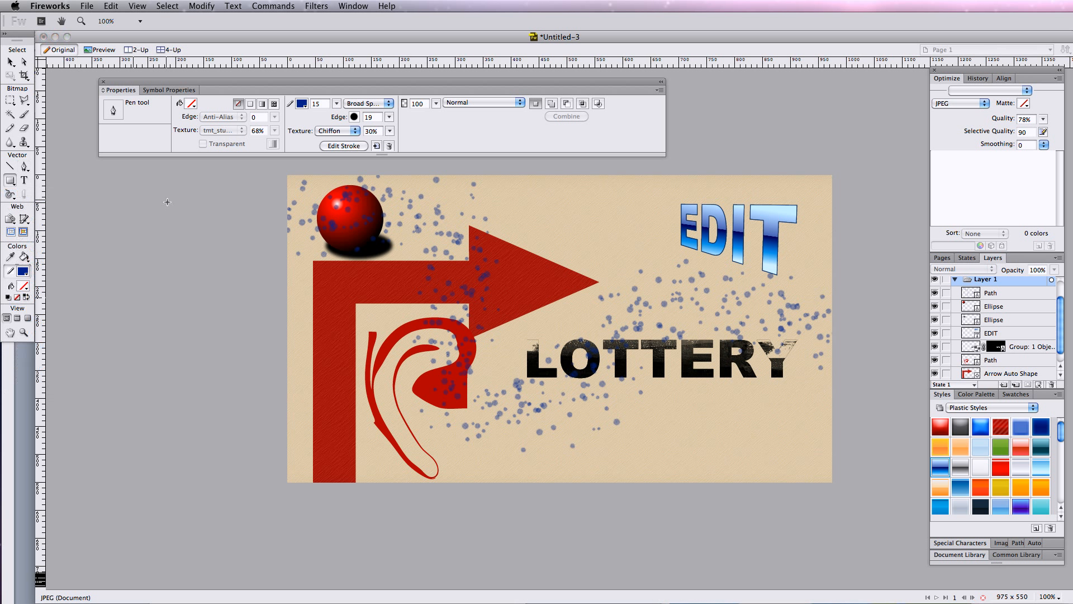
drag(526, 202, 592, 260)
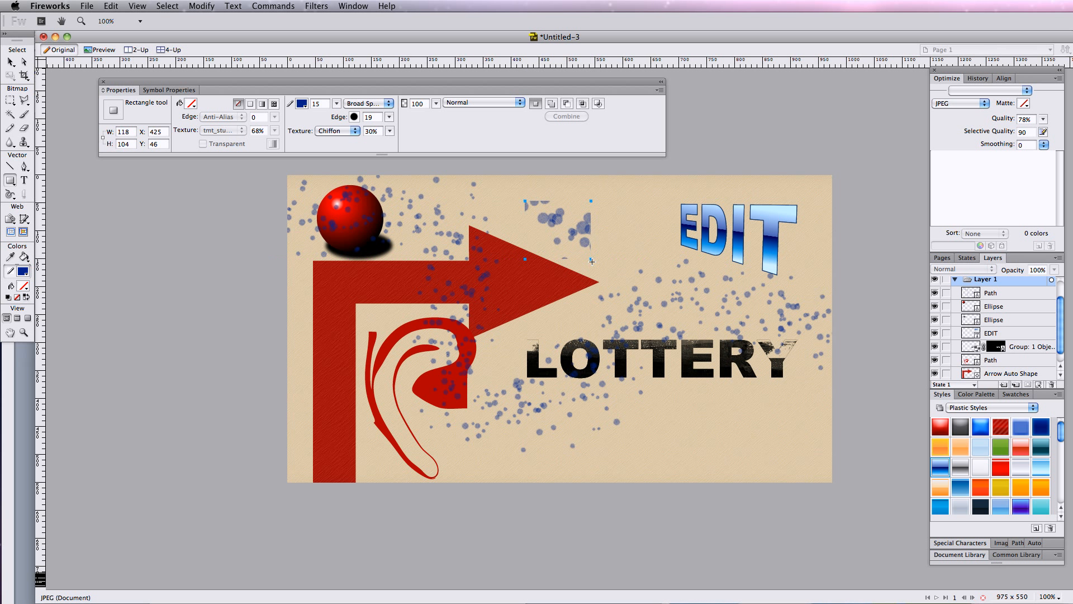
Step: Remove the new rectangle's stroke and fill it with solid green
click(296, 104)
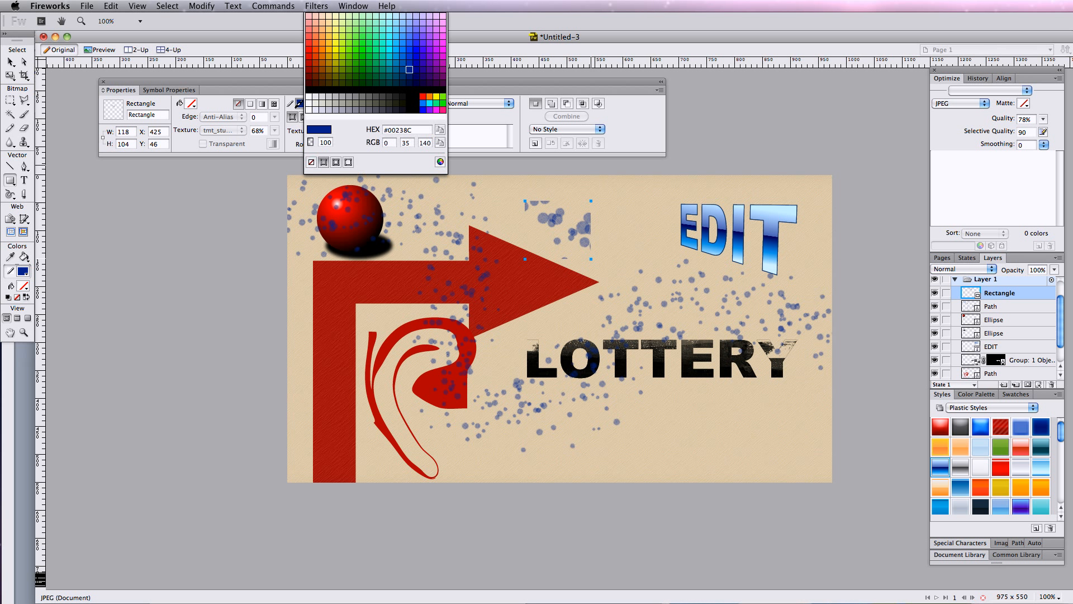
click(313, 161)
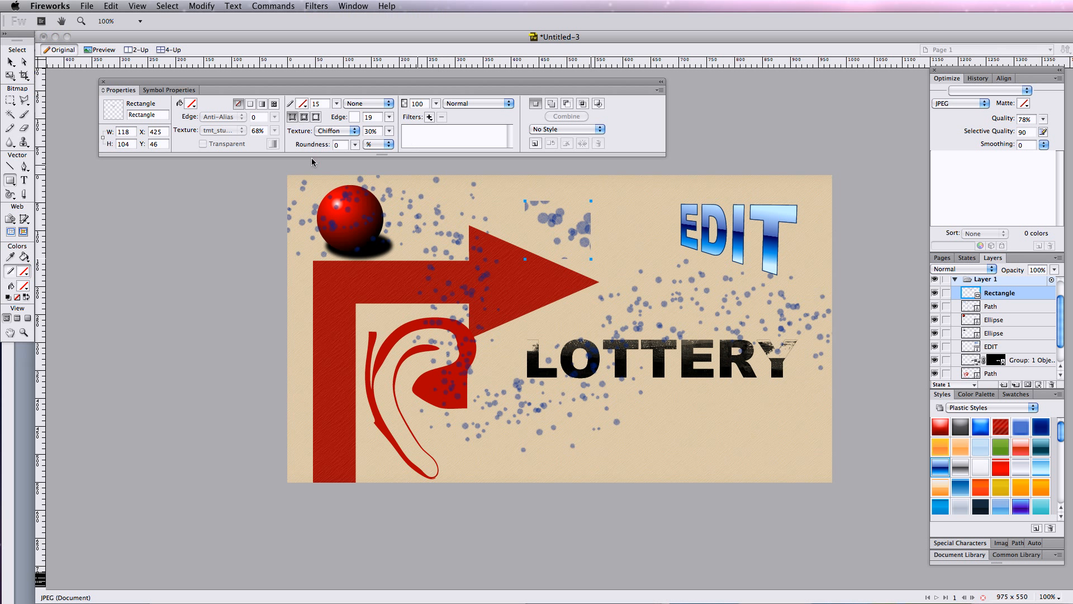
click(191, 104)
click(265, 98)
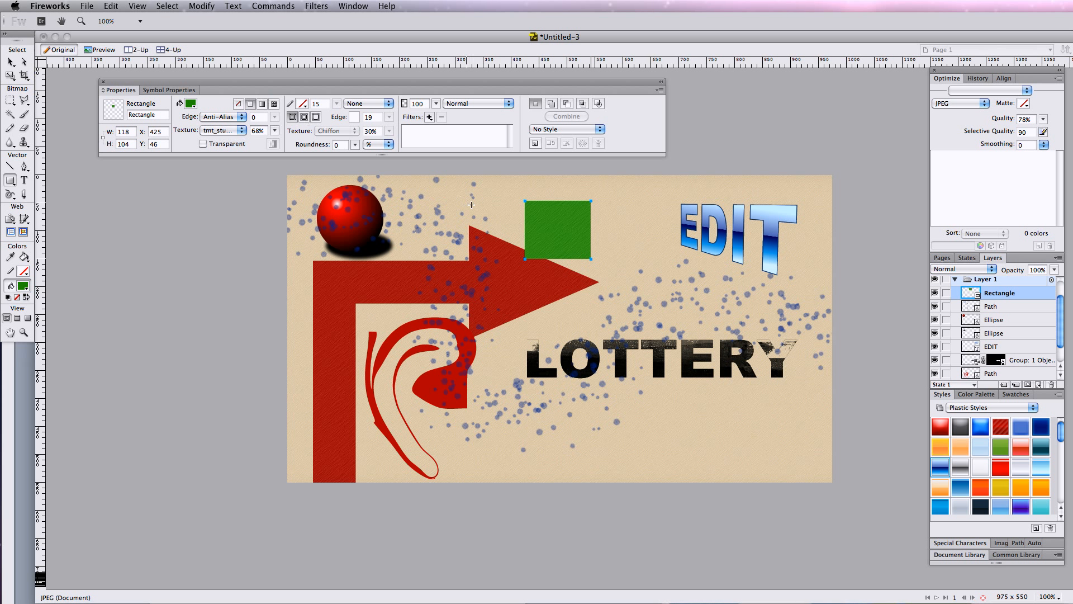
Step: Duplicate the green rectangle to about X 494, Y 115 so the two overlap, and select both
click(9, 62)
drag(547, 223, 583, 261)
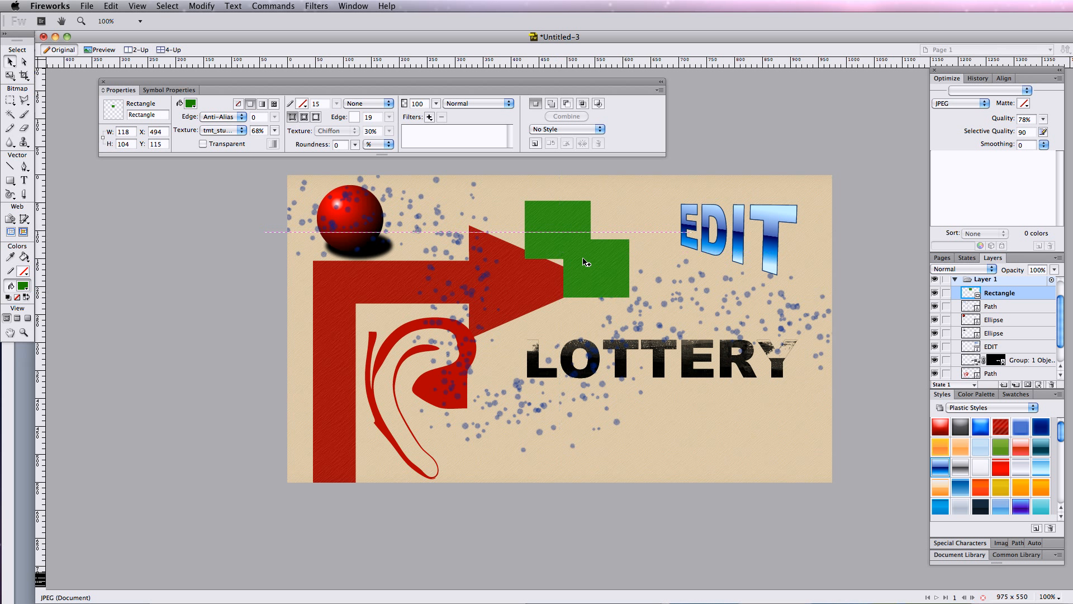
shift+click(551, 218)
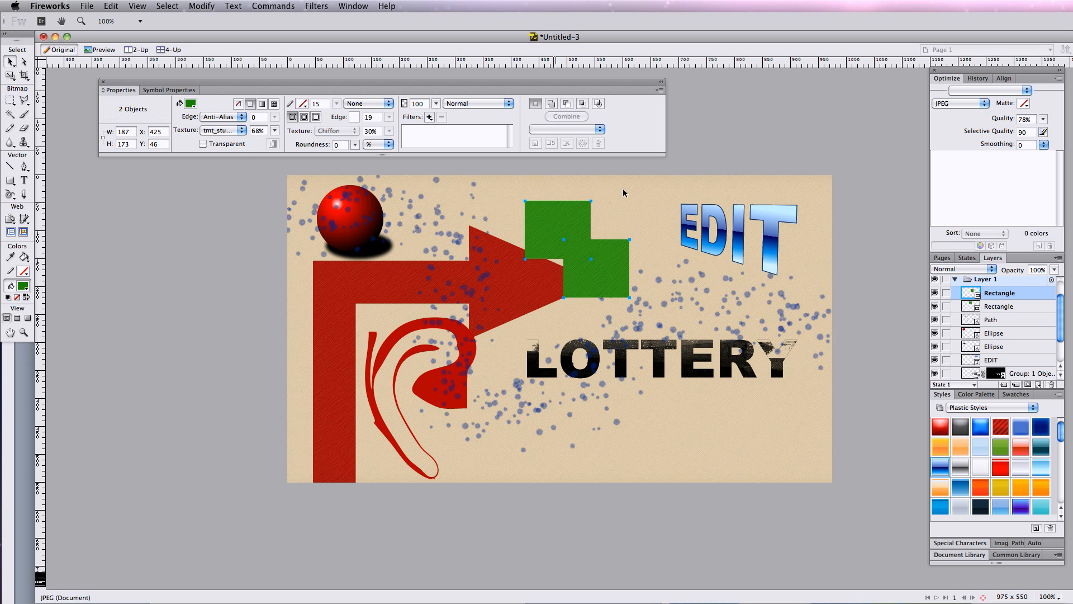
Step: Show the Path panel and float it over the canvas to review its path operations
click(354, 6)
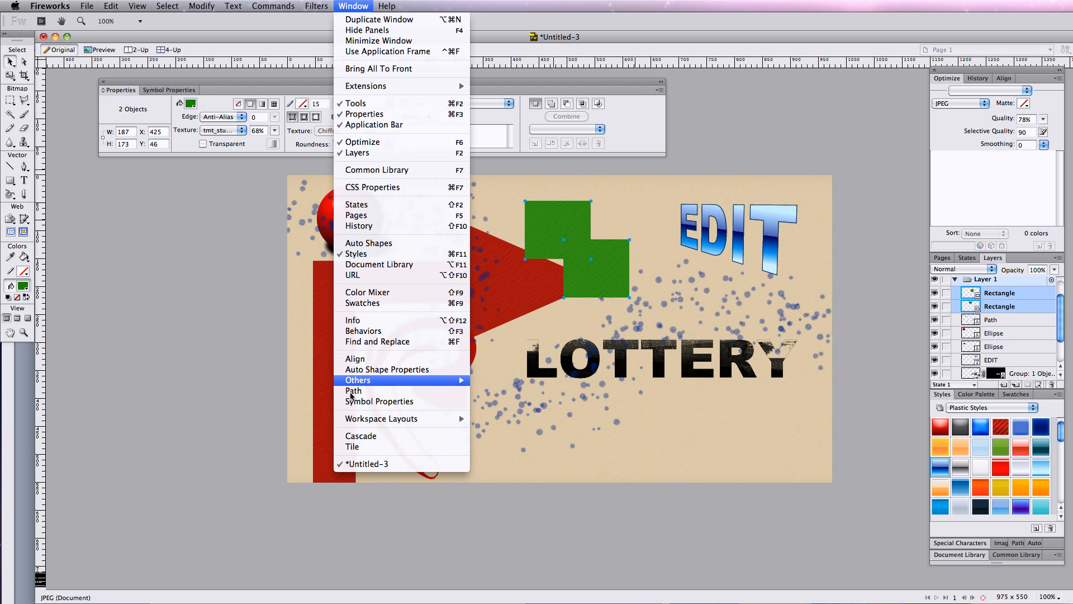
mouse_move(347, 416)
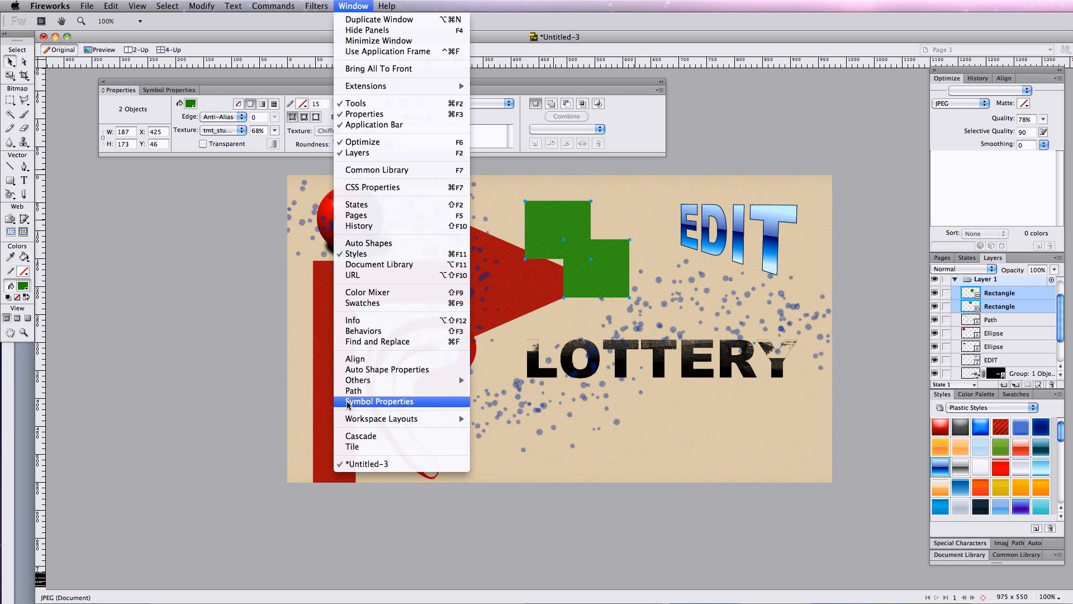
click(347, 399)
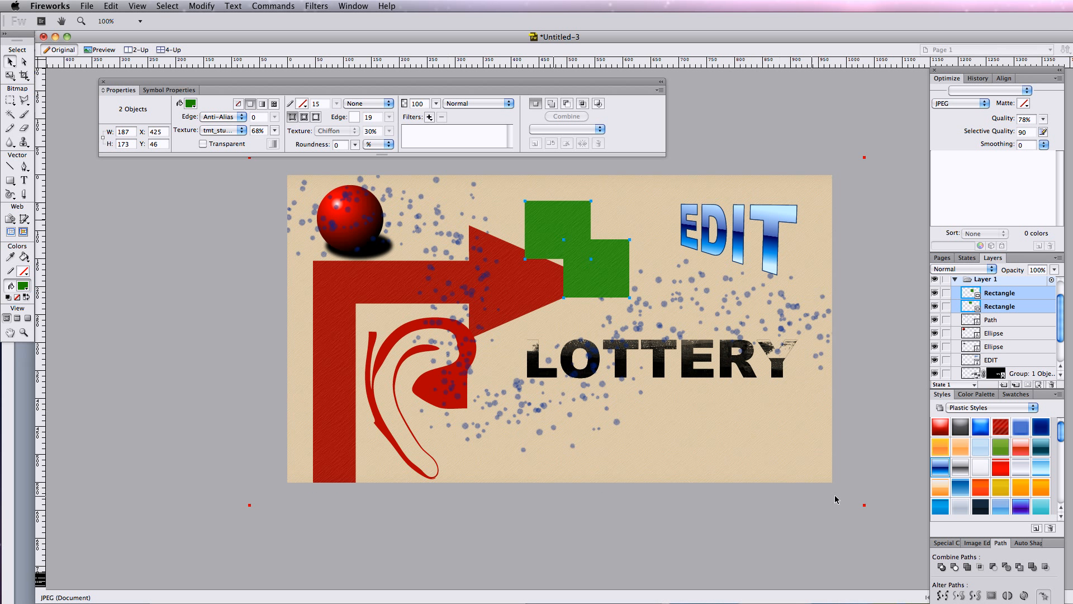
drag(1000, 543, 799, 198)
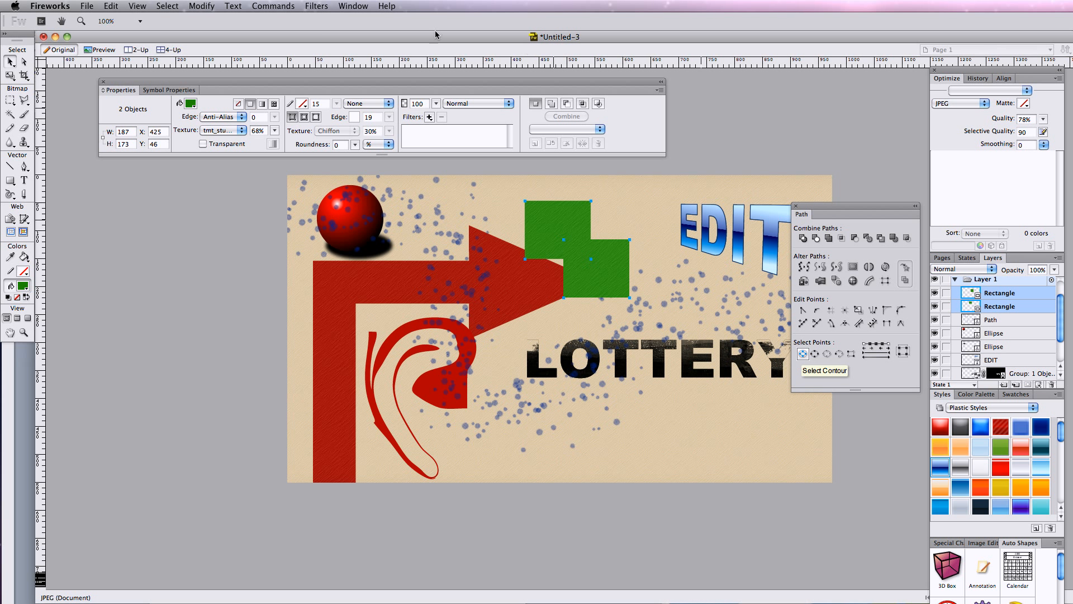
Step: Union the two green rectangles into one path and move it below the LOTTERY text, to about X 424, Y 386
click(200, 7)
mouse_move(217, 173)
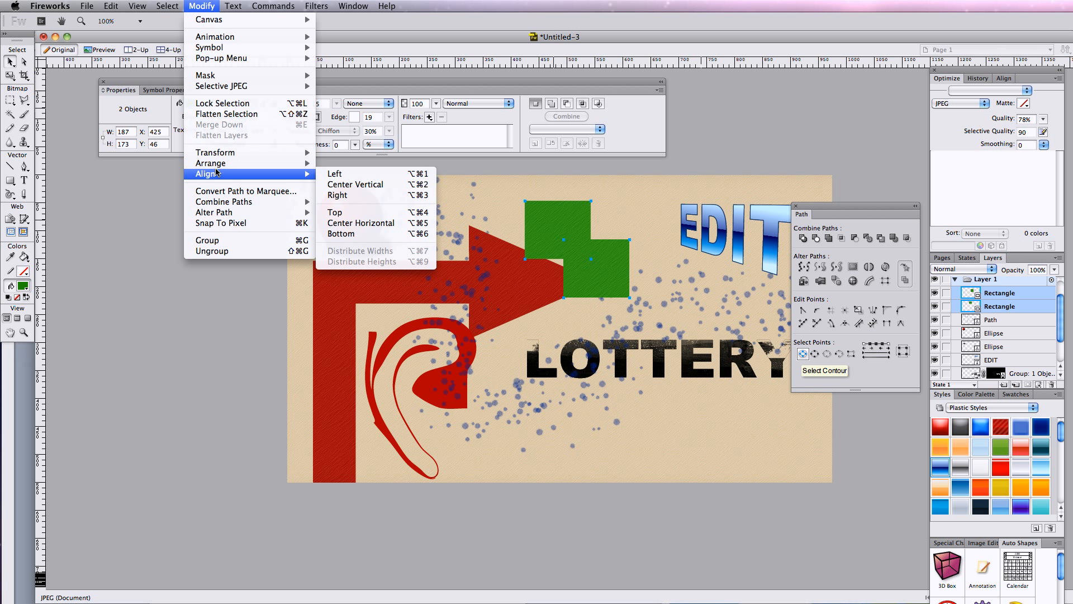
mouse_move(219, 212)
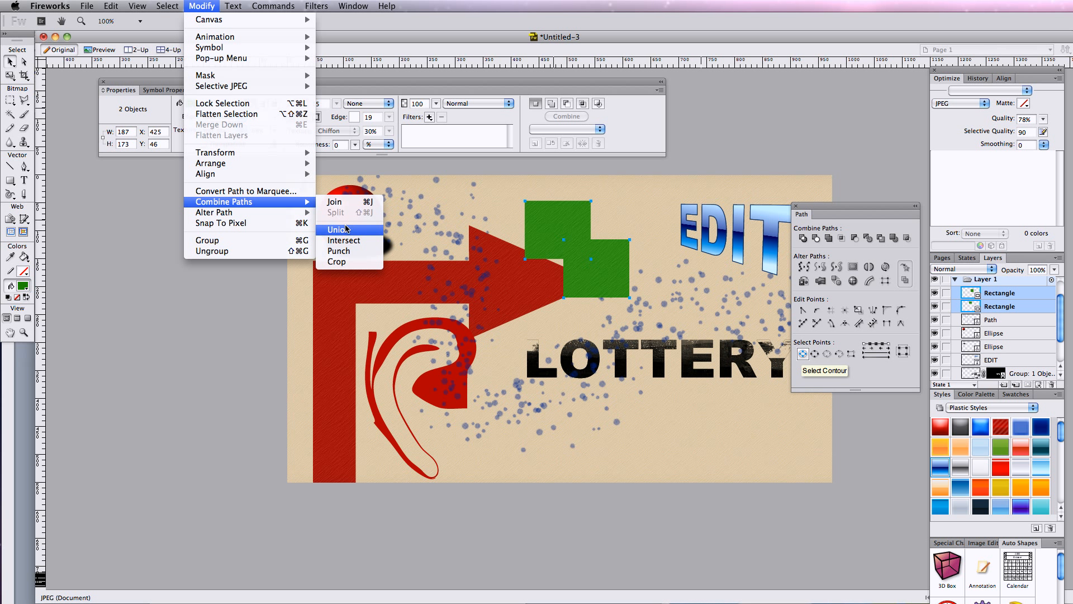
click(337, 229)
drag(574, 243, 575, 430)
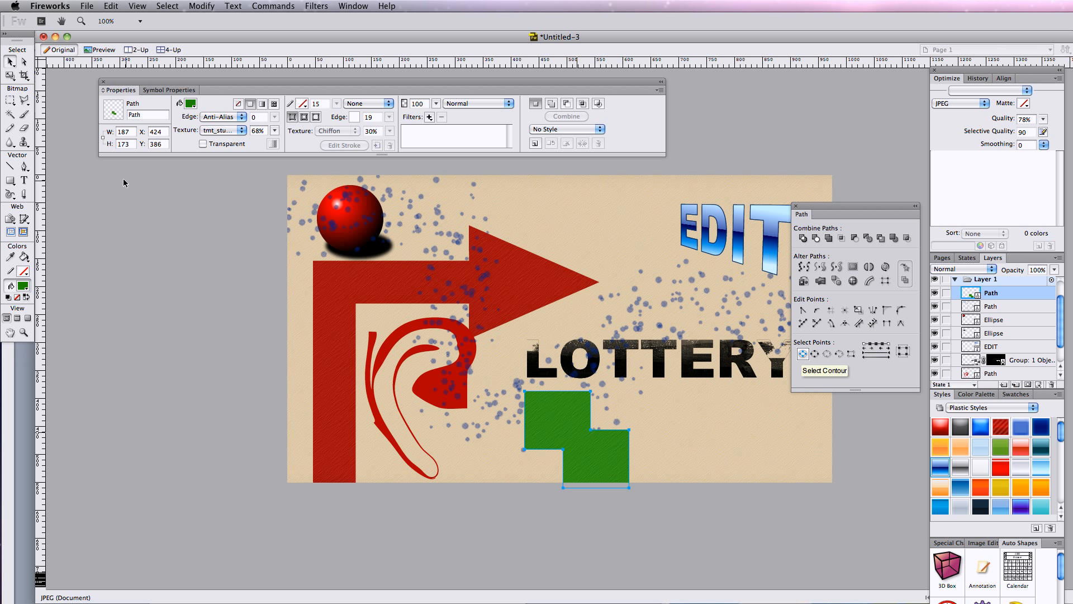
Step: Start importing a file and browse through projects, conscious-breath, site2012 and pics to the Photos for Dive Discovery folder
click(86, 5)
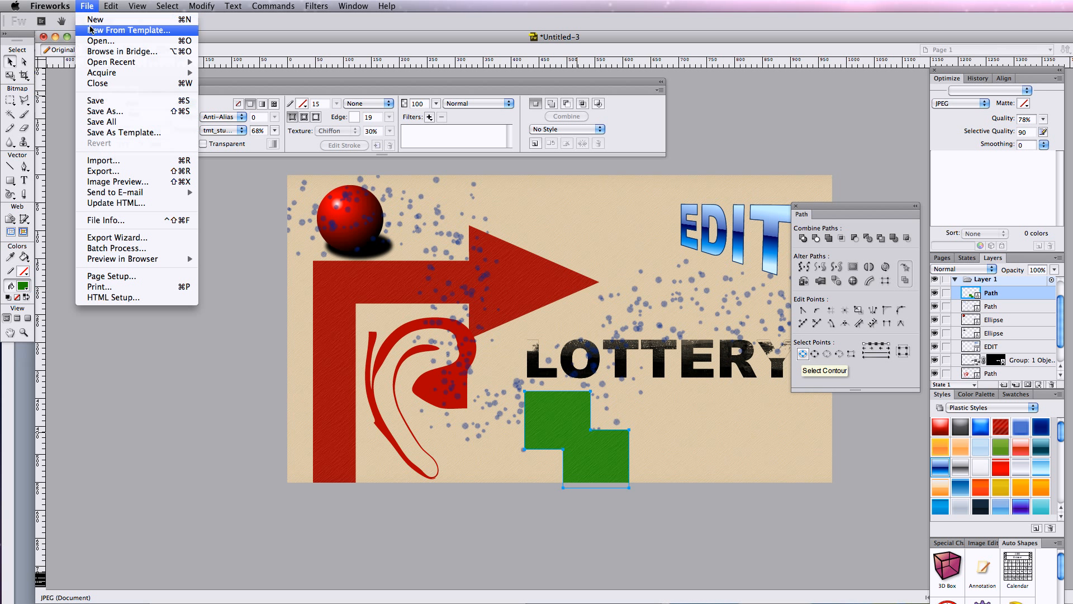
click(102, 161)
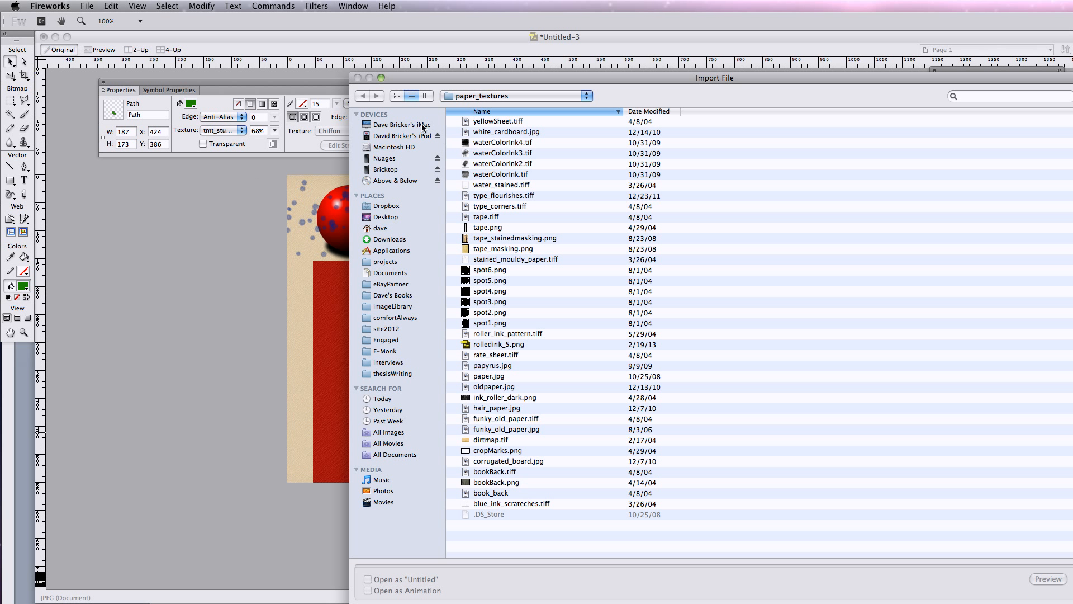
click(389, 262)
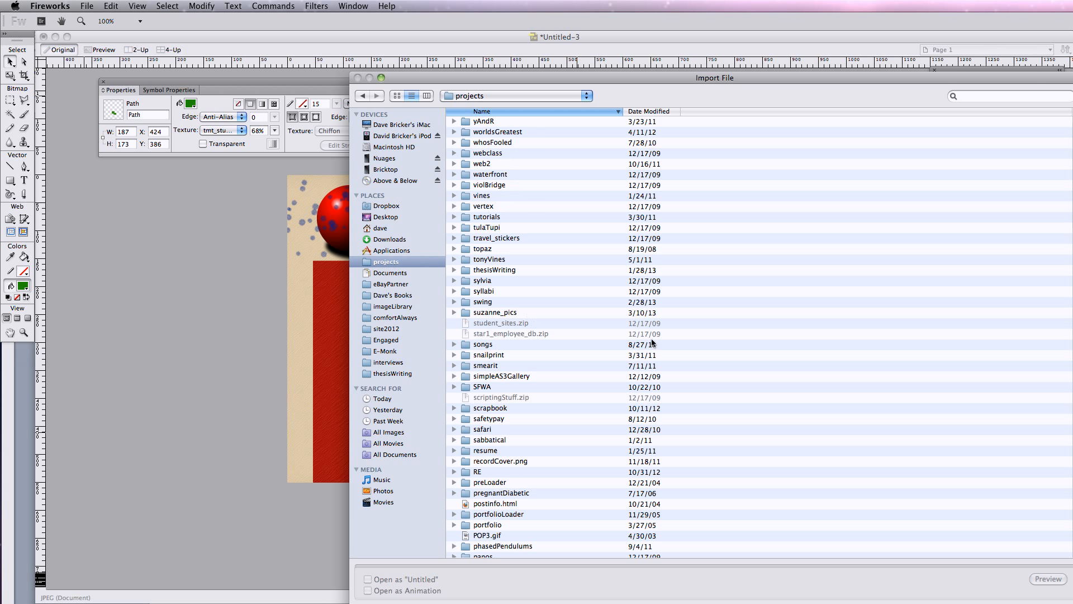
drag(1031, 73, 1006, 63)
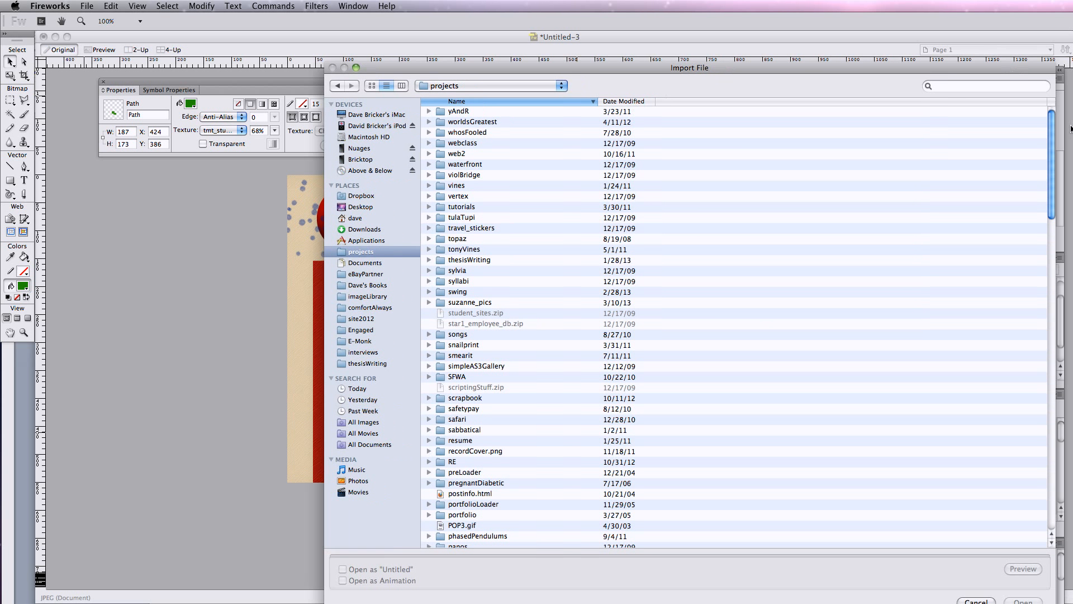
scroll(1038, 408, down, 20)
scroll(1035, 440, up, 5)
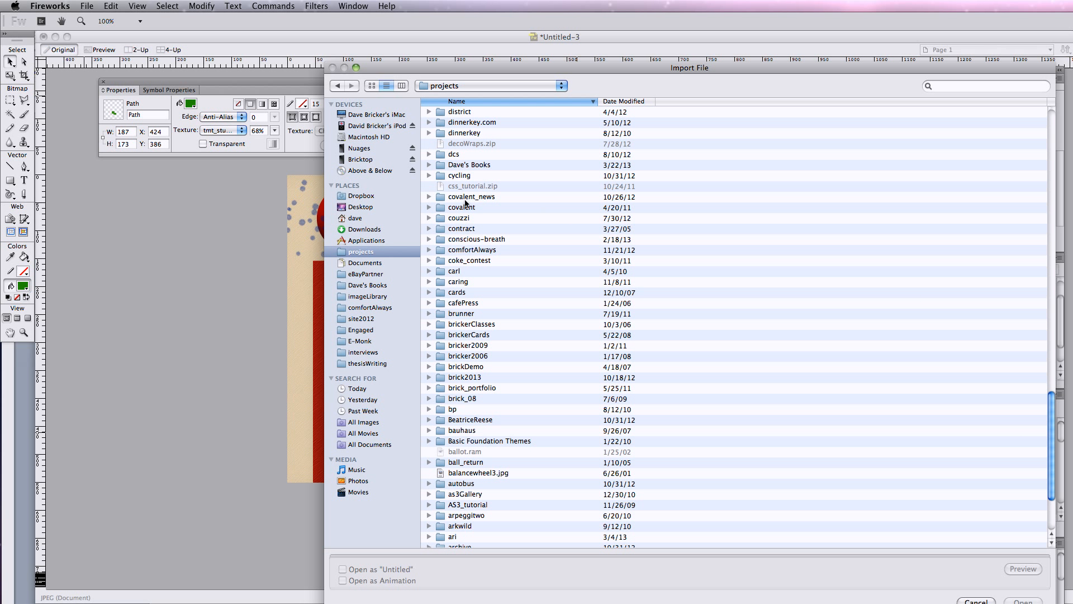
double_click(461, 239)
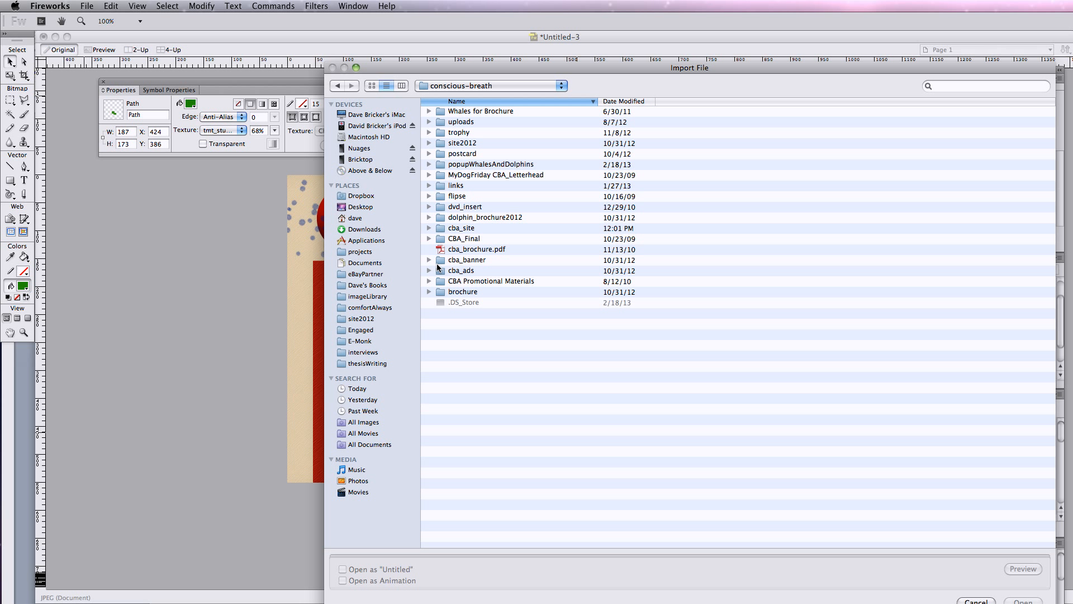
double_click(439, 142)
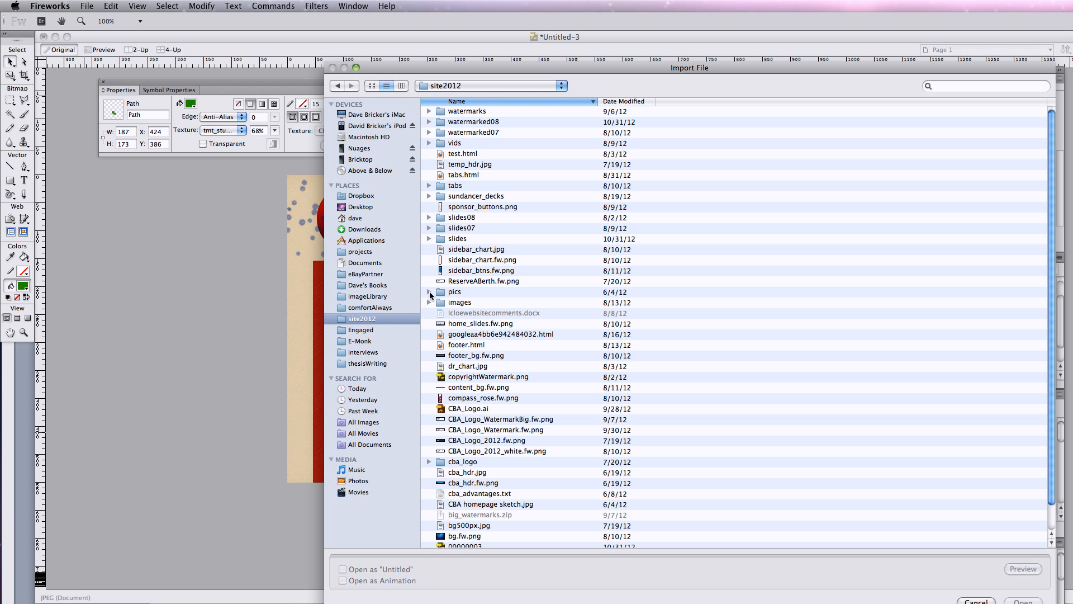
double_click(438, 291)
double_click(465, 111)
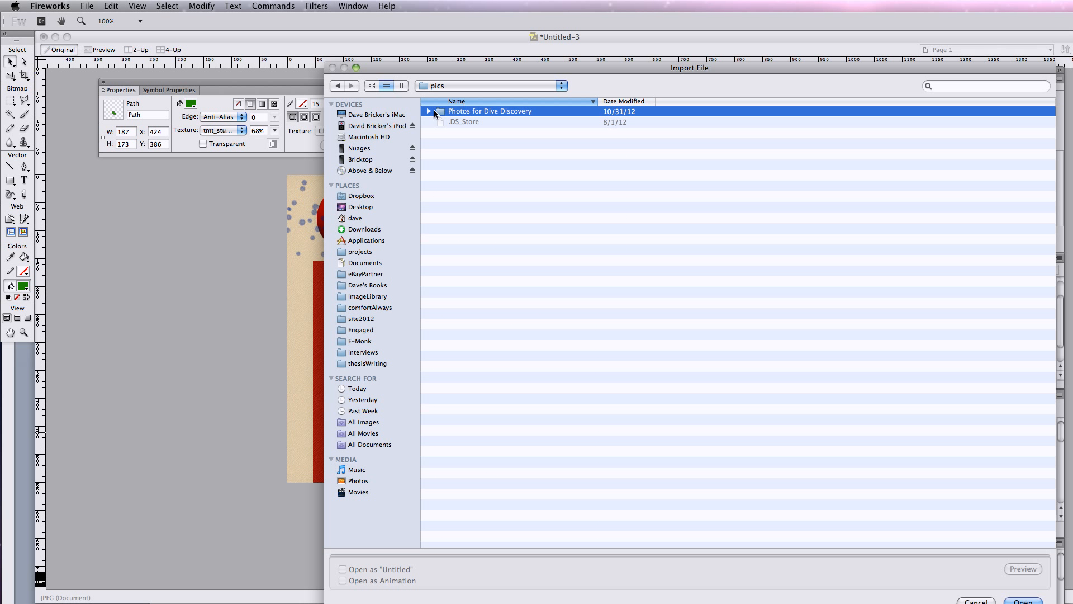
Step: Import IMG_4838_2.jpg and place it on the canvas at about 648 by 324 px
click(476, 122)
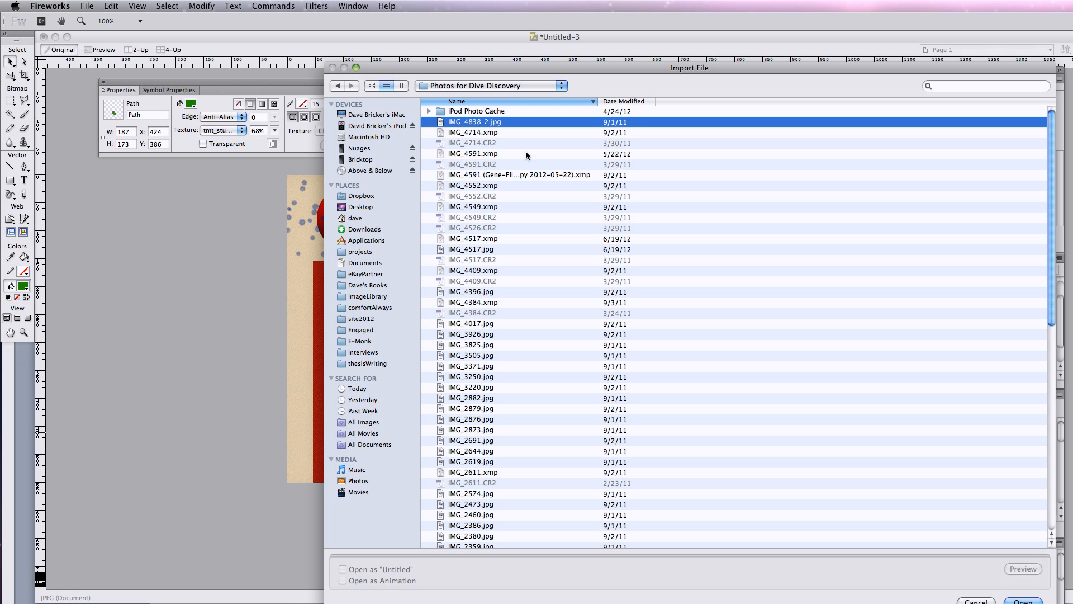
click(1019, 600)
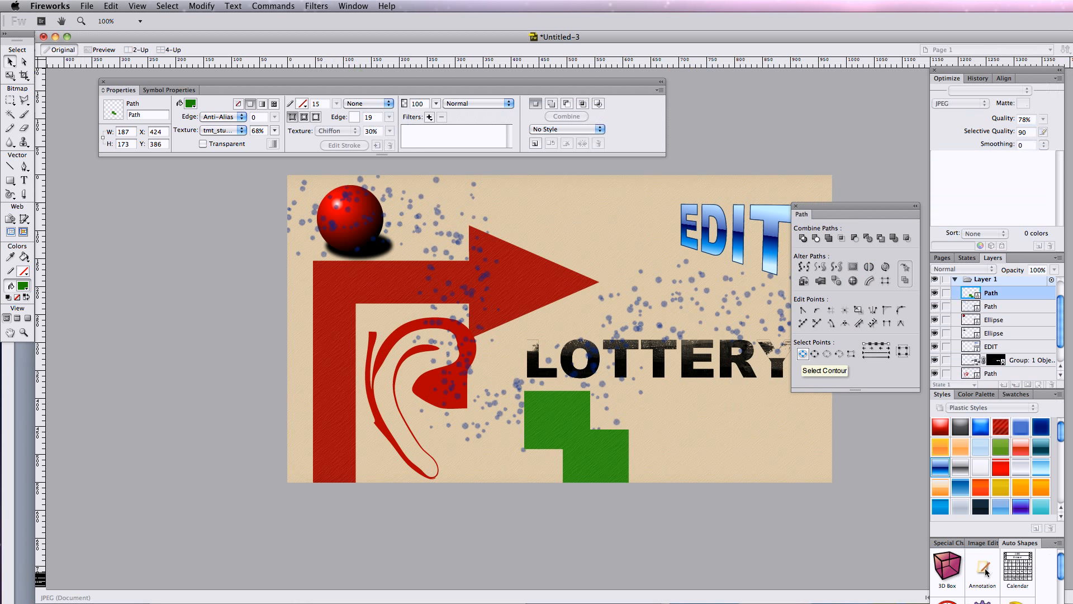
click(449, 192)
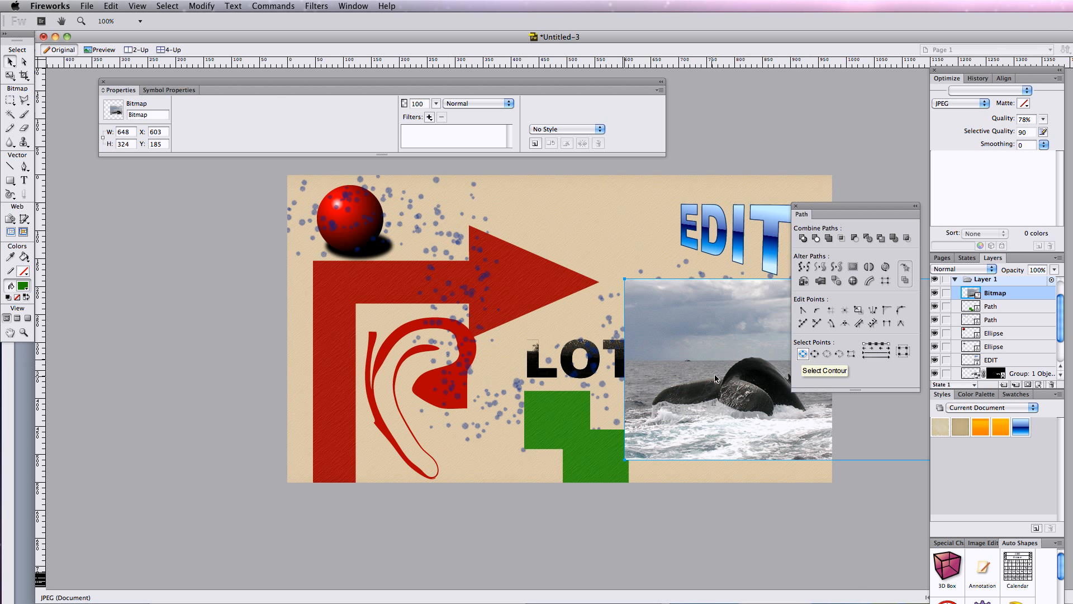
Step: Scale the whale photo to about 270 by 135 px at X 712, Y 399, and close the Path panel
drag(693, 389, 444, 382)
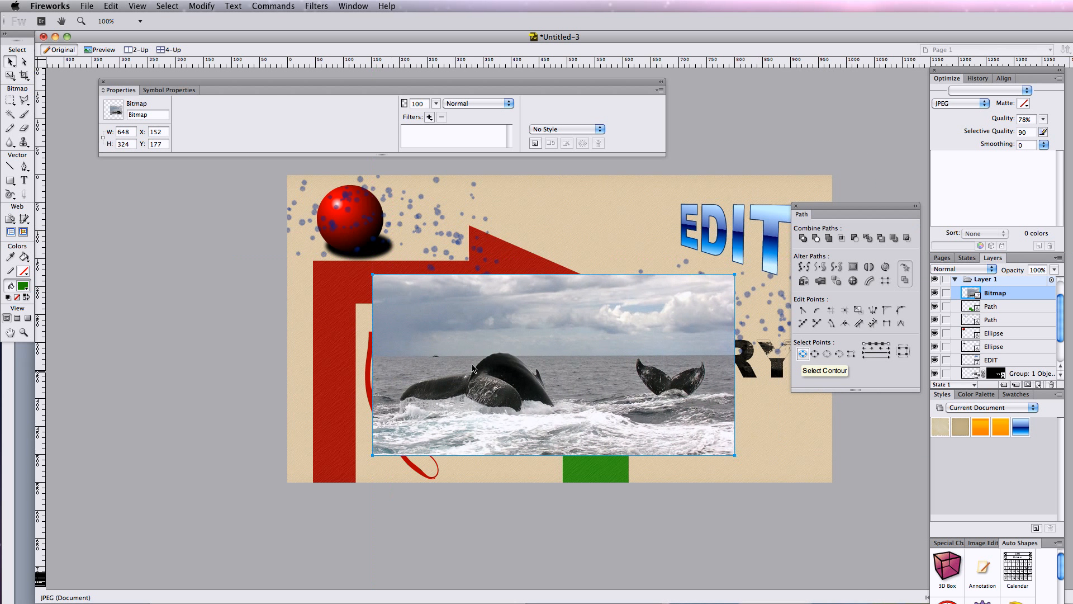
drag(733, 277, 629, 327)
drag(610, 367, 818, 438)
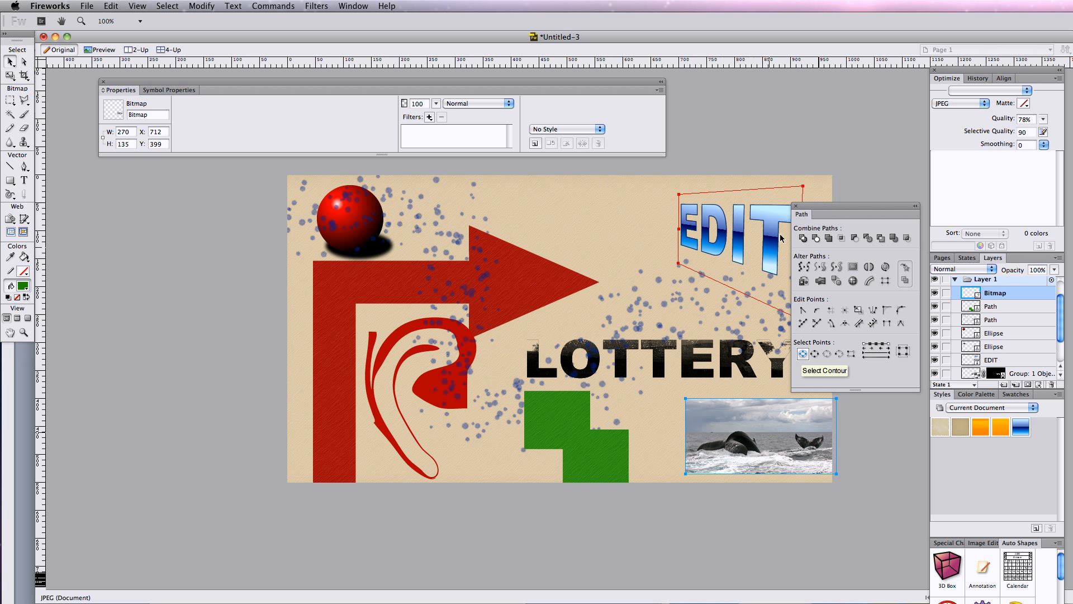
click(796, 206)
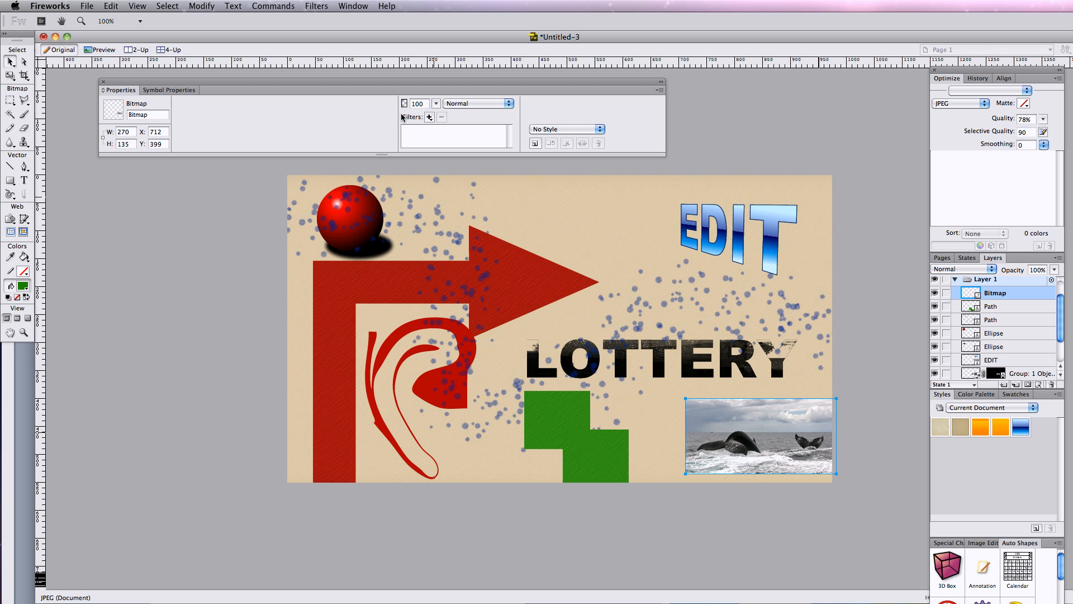
Step: Add a Levels filter to the whale photo, with the RGB midtone input at 0.81 and the Blue midtone at 1.16
click(430, 116)
mouse_move(440, 163)
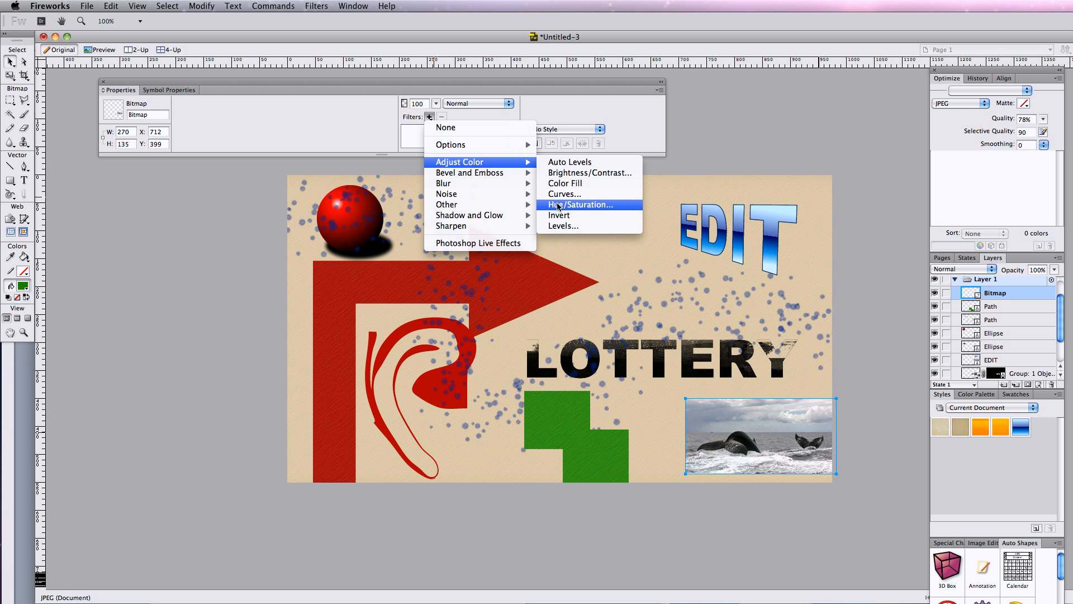
click(552, 224)
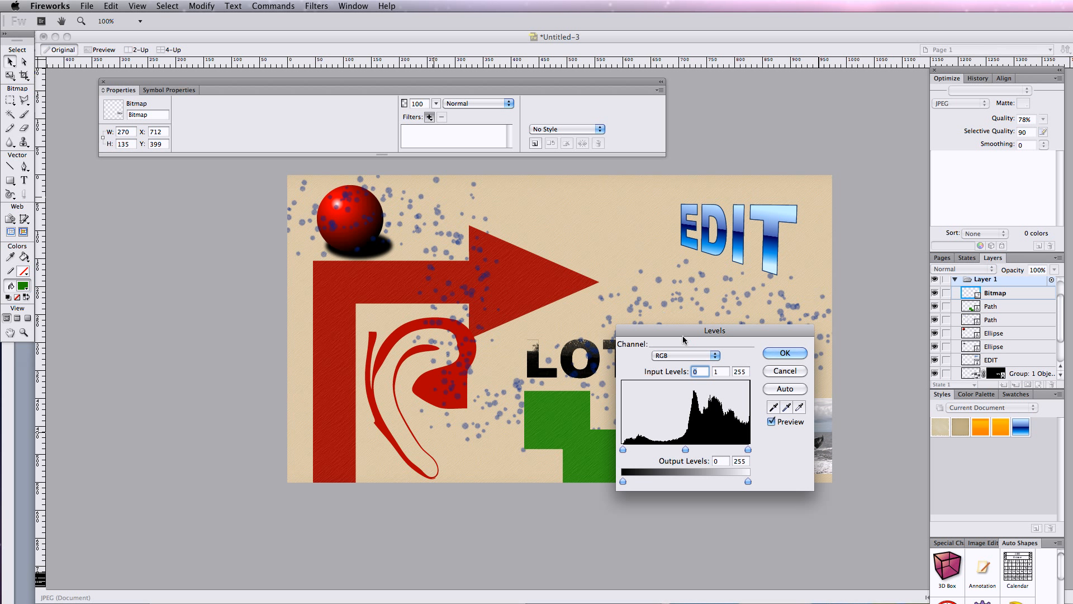
drag(684, 331, 413, 265)
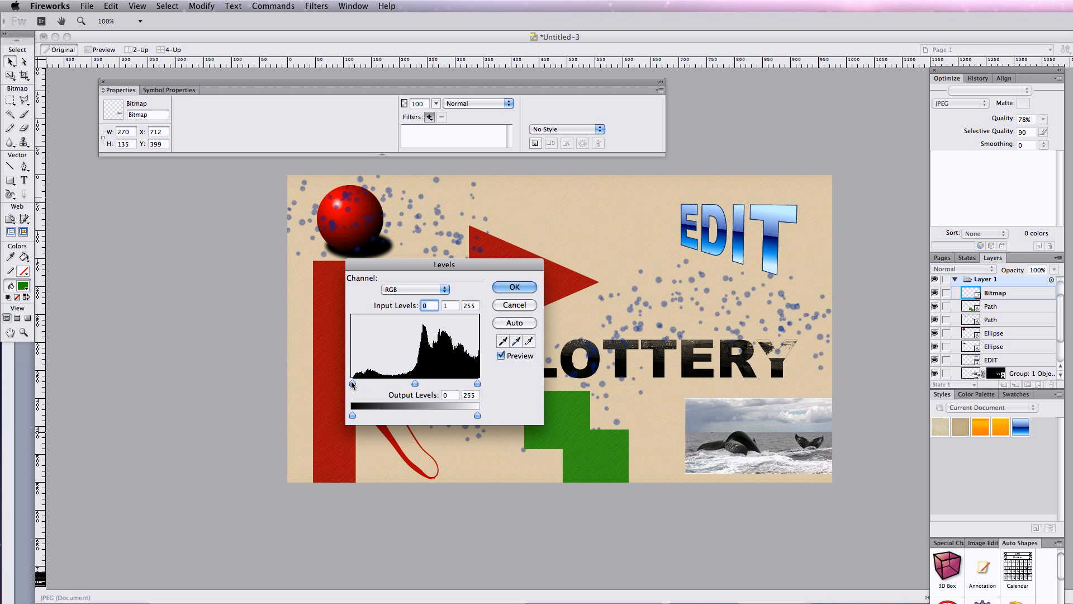
drag(415, 384, 423, 384)
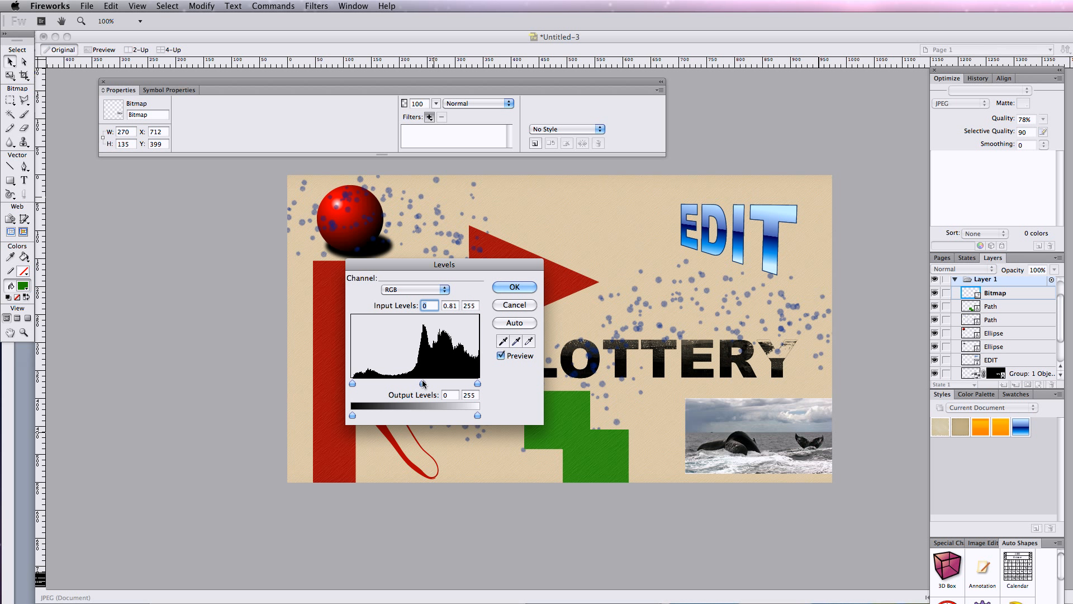
click(416, 295)
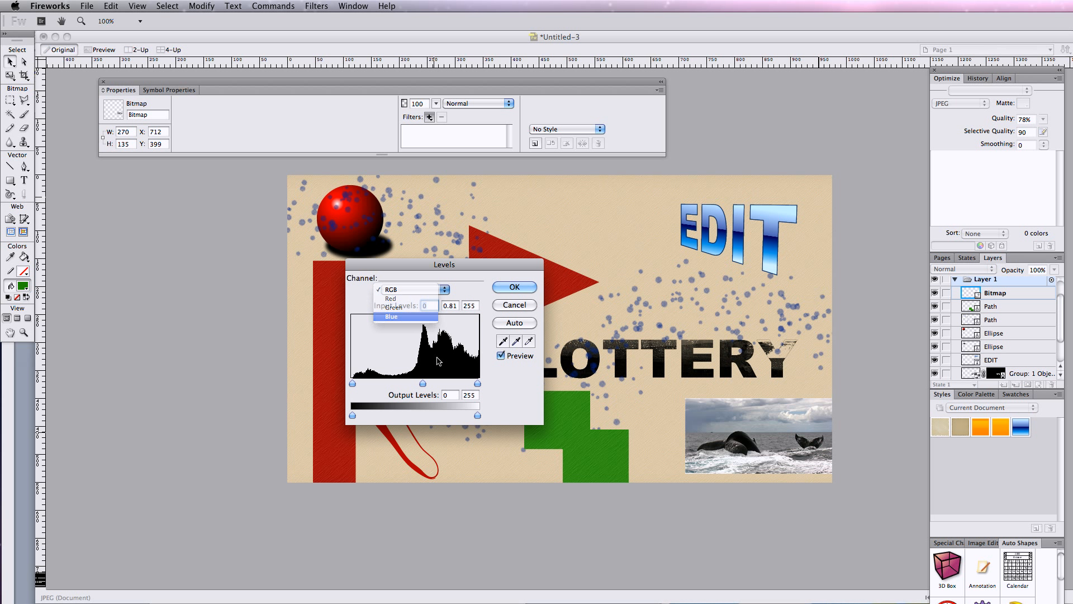
mouse_move(415, 384)
mouse_down()
mouse_move(426, 384)
mouse_move(409, 384)
mouse_up()
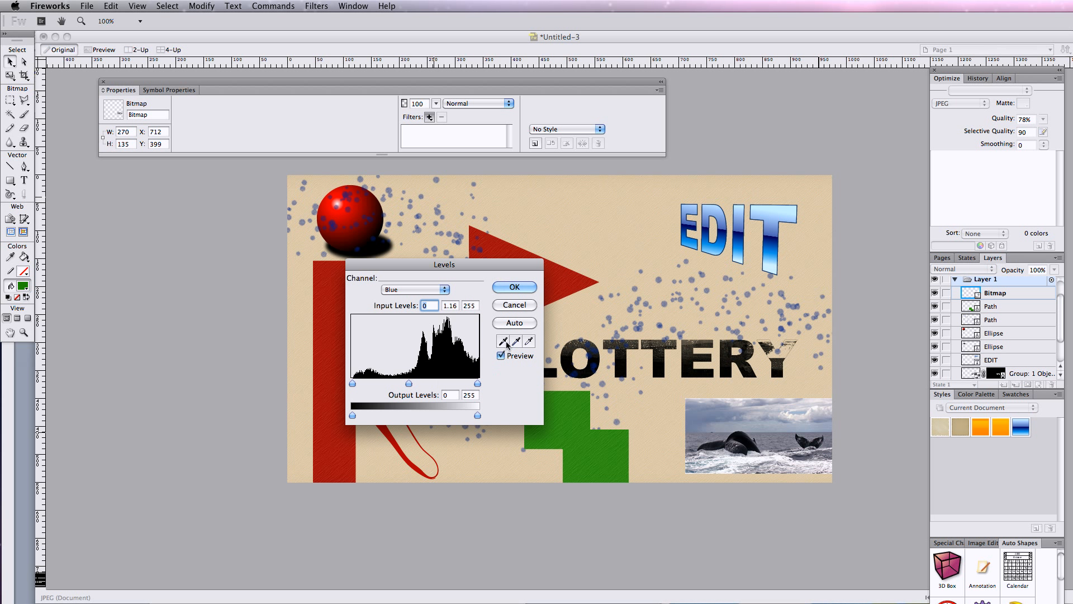
click(525, 288)
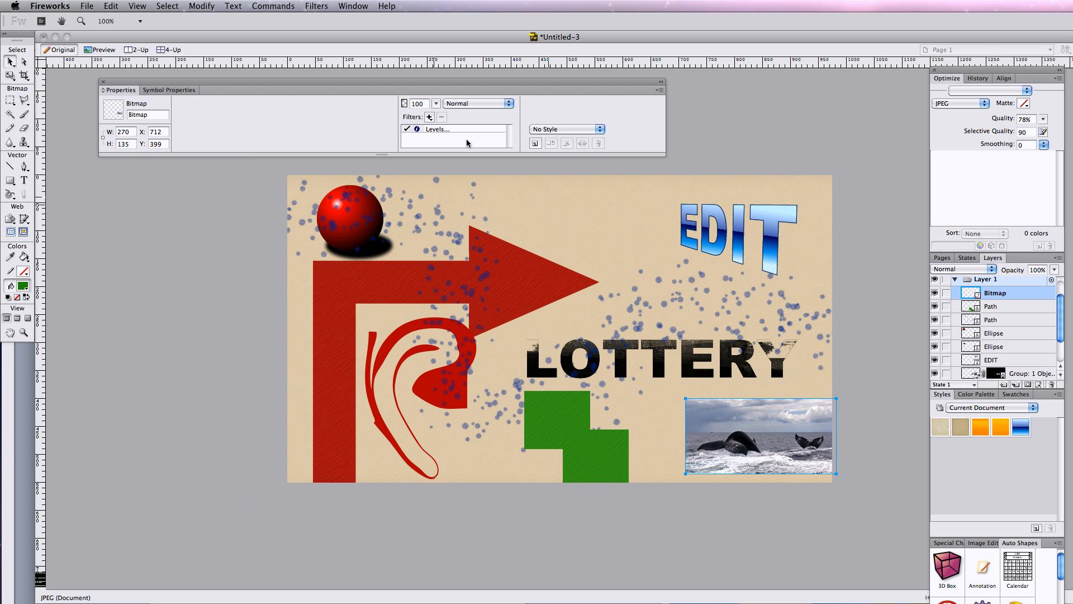
Step: Add a noise filter to the whale photo, then remove that filter
click(429, 117)
mouse_move(447, 205)
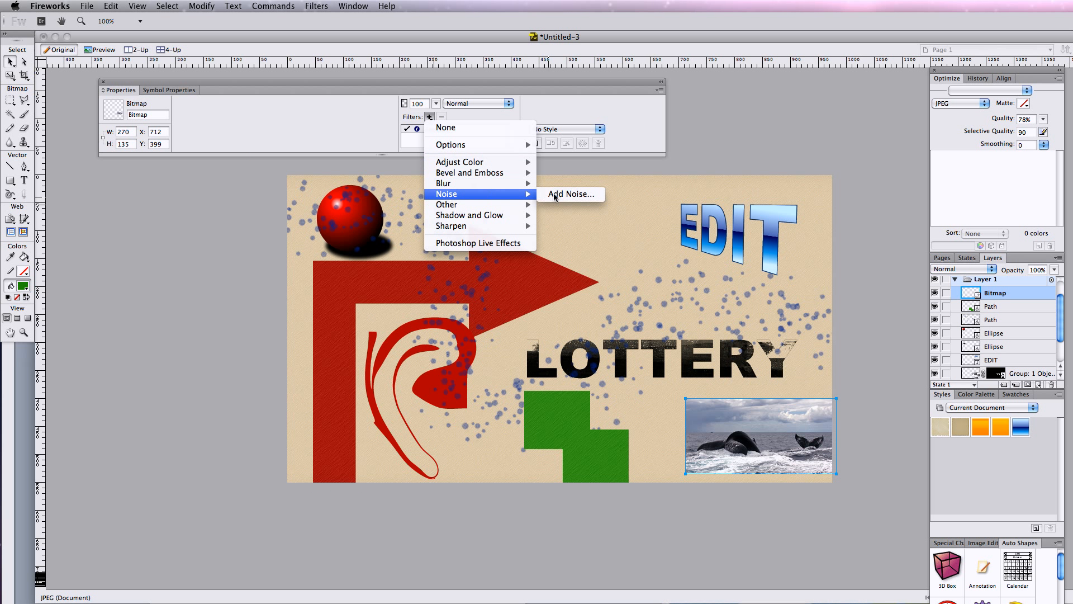
click(566, 193)
drag(683, 378, 600, 357)
click(660, 349)
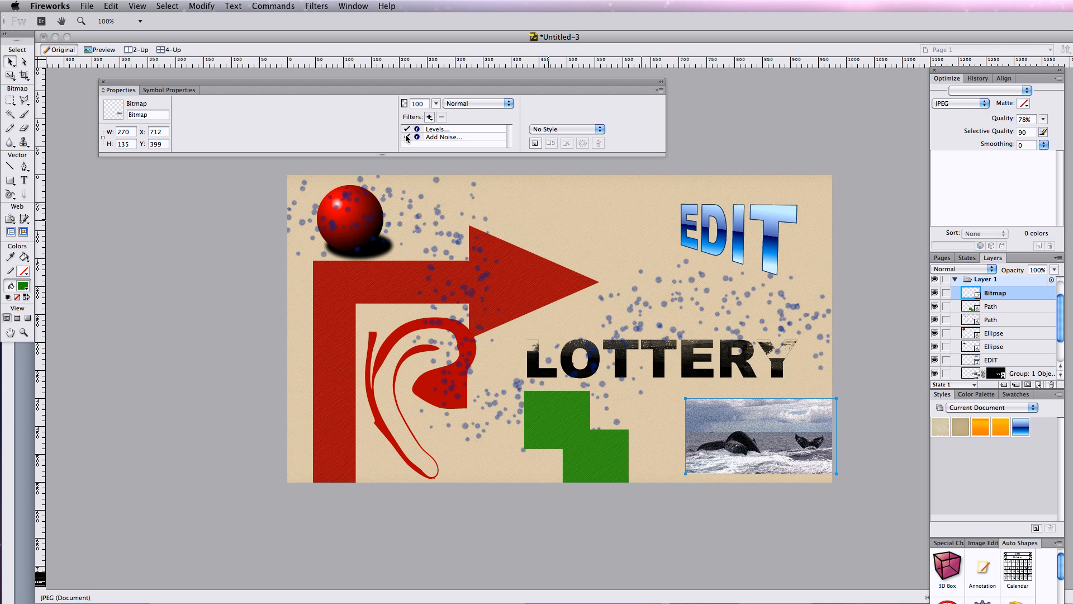
click(443, 138)
click(441, 117)
click(476, 103)
click(476, 103)
click(542, 130)
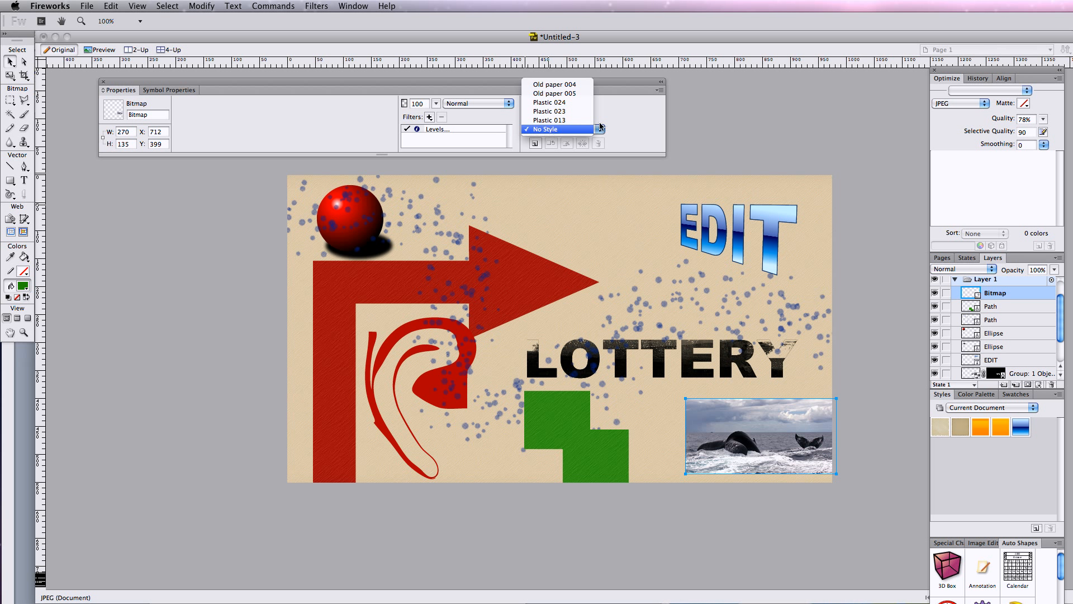
click(533, 77)
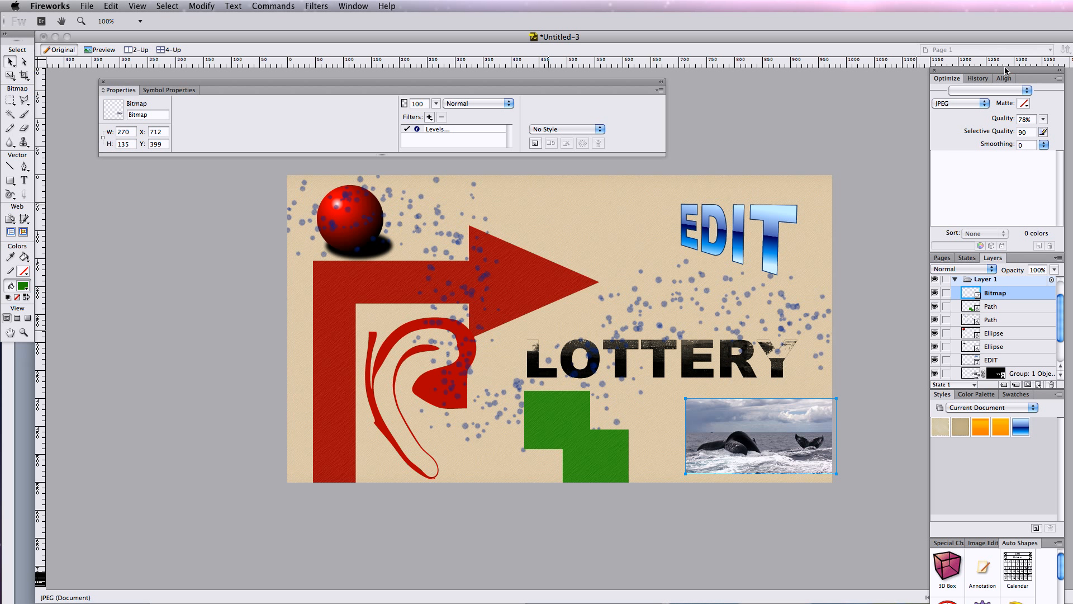
Step: Place a Cog auto shape over the arrow tip with its teeth and hole adjusted, and a Crescent between EDIT and LOTTERY
drag(1005, 71, 998, 16)
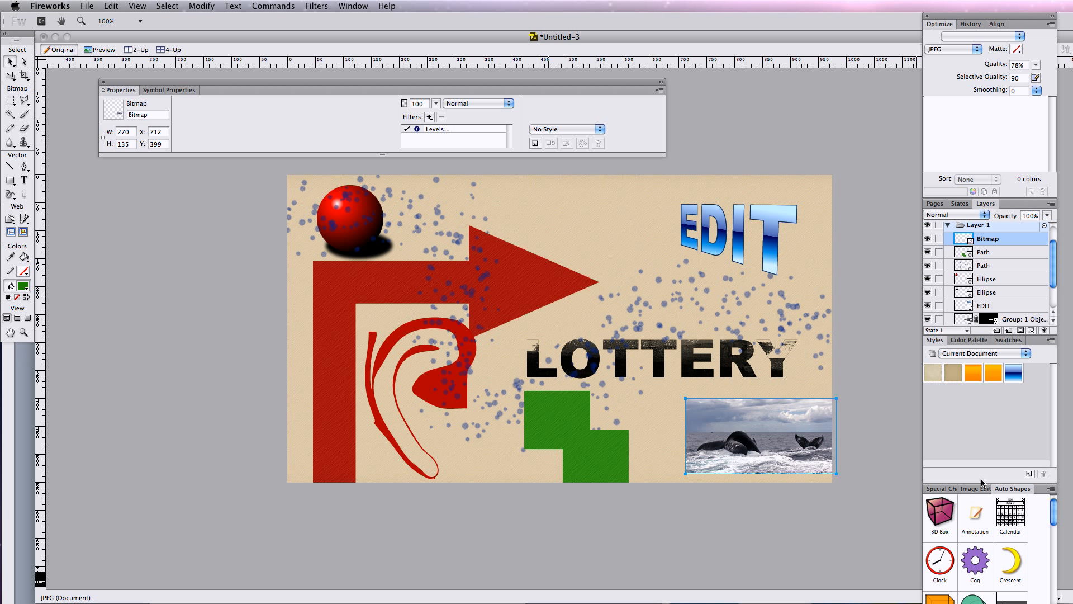
drag(983, 483, 977, 398)
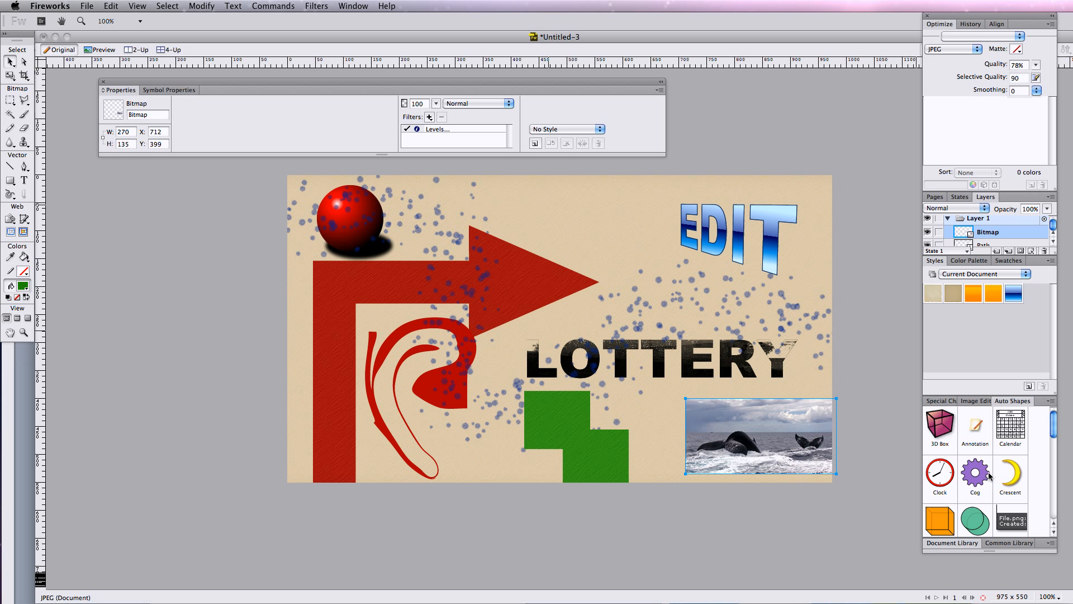
drag(981, 474, 568, 278)
drag(503, 322, 503, 294)
mouse_move(587, 278)
mouse_down()
mouse_move(635, 292)
mouse_move(604, 278)
mouse_up()
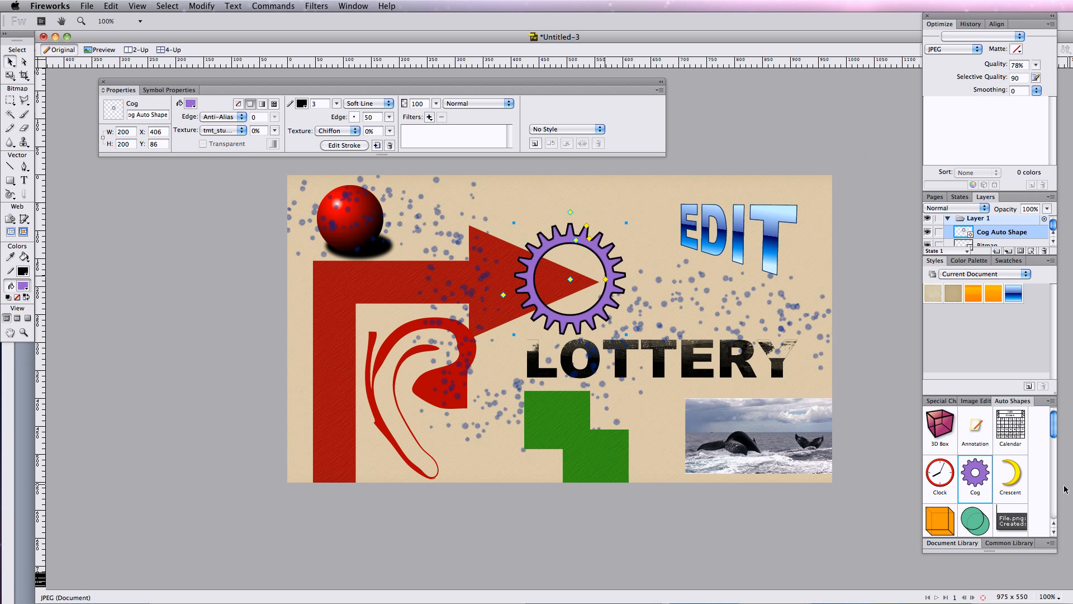
drag(1018, 476, 702, 271)
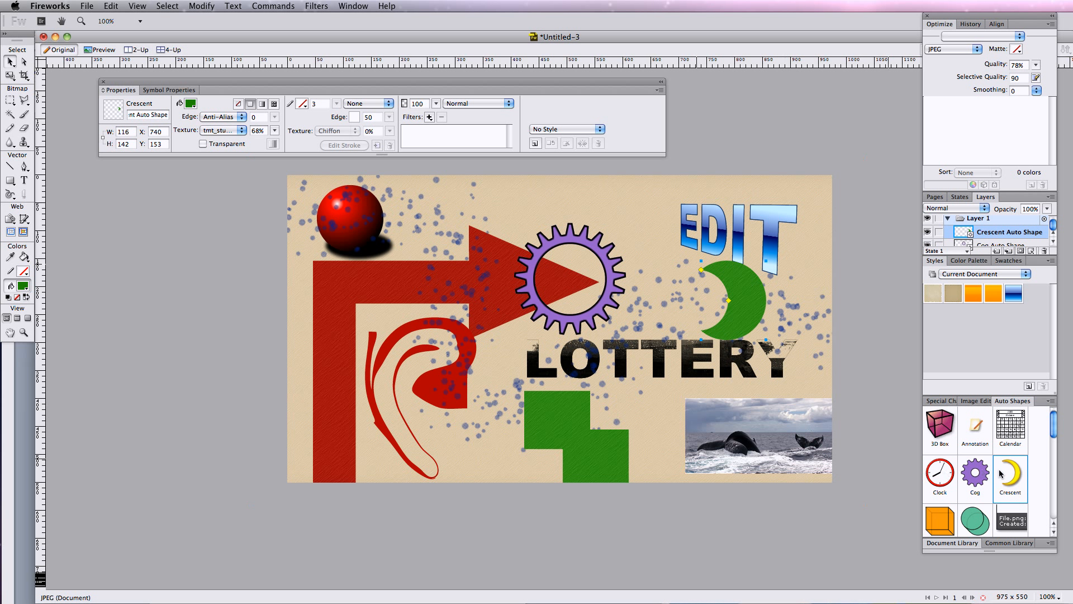
Step: Place a Heart auto shape over the ear-shaped path and reshape it to about 171 by 123 px using its control points
drag(1053, 432, 1053, 459)
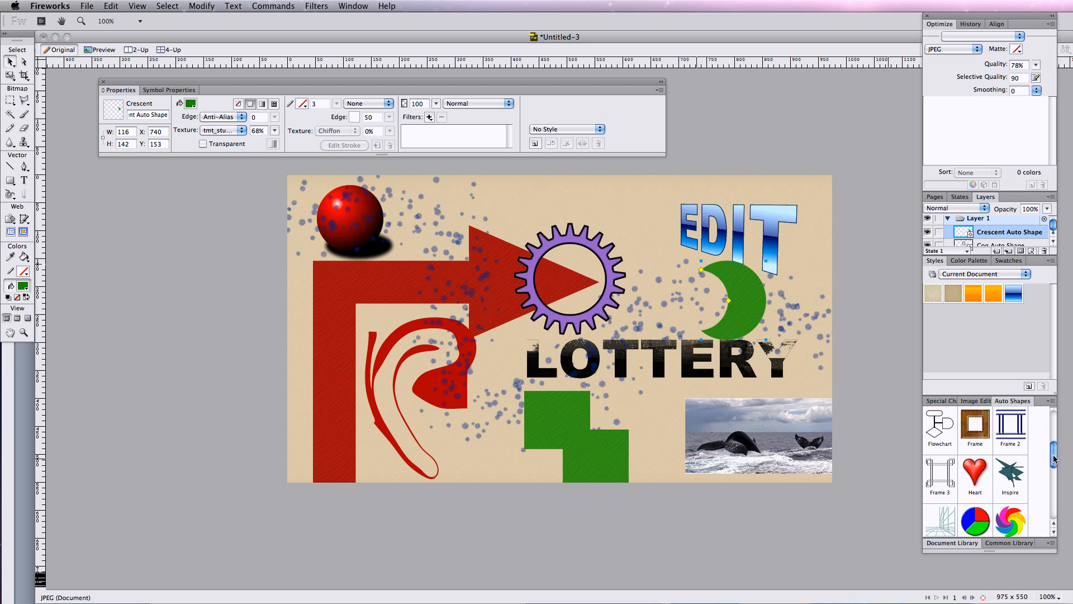
drag(978, 472, 400, 351)
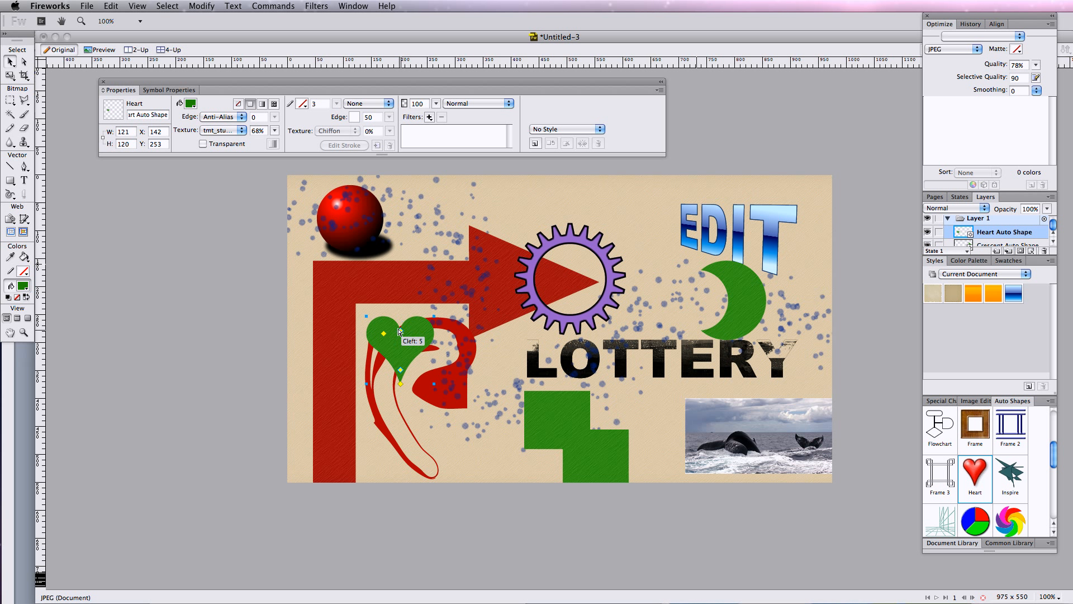
drag(399, 332, 399, 377)
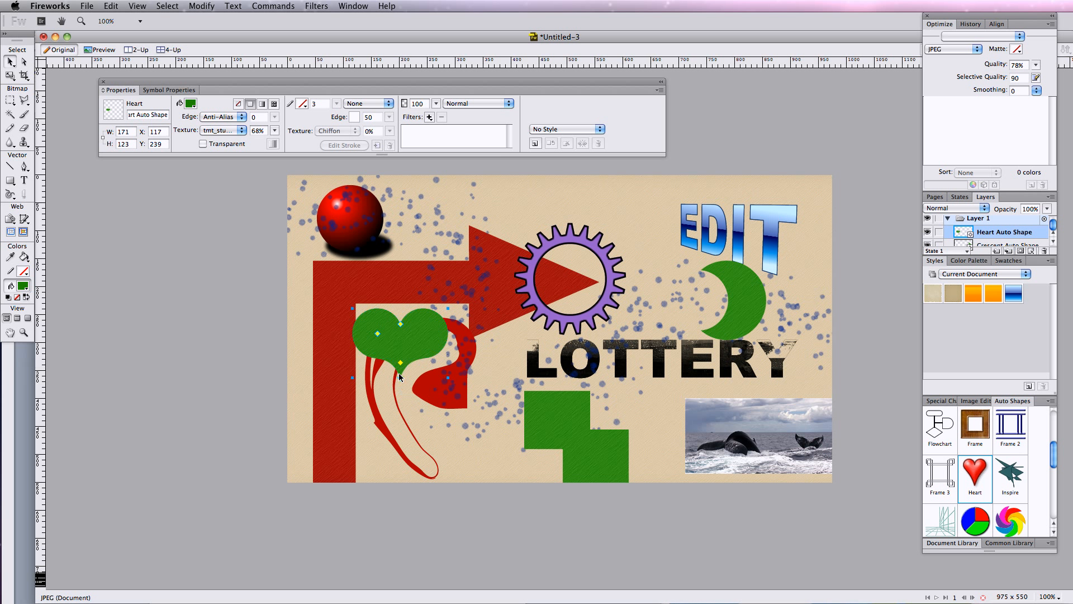
Step: Fill the heart with red and move it beside the EDIT text, to about X 570, Y 16
click(191, 104)
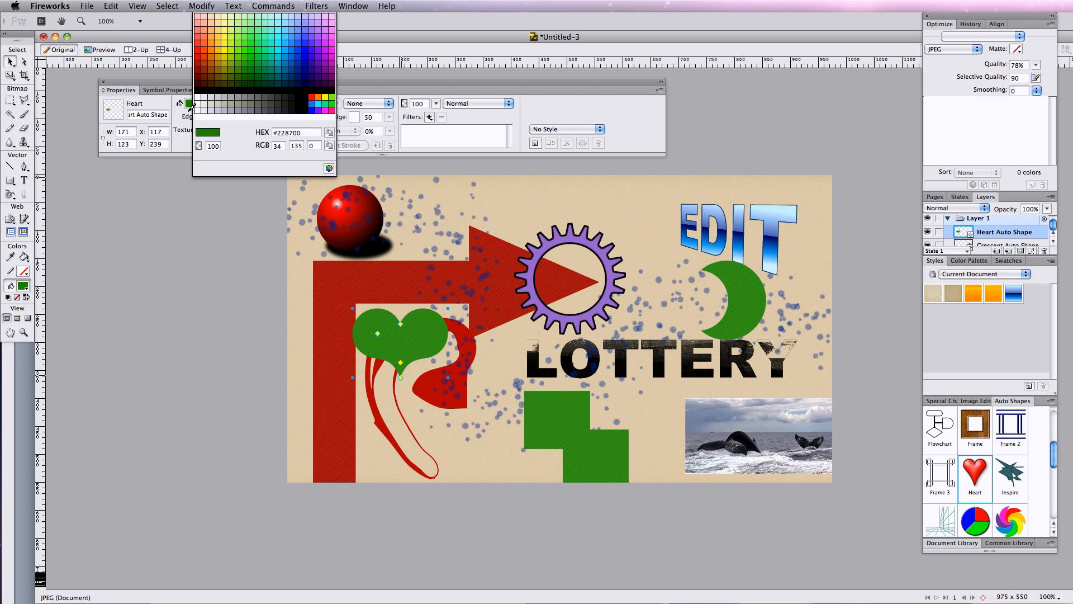
click(198, 64)
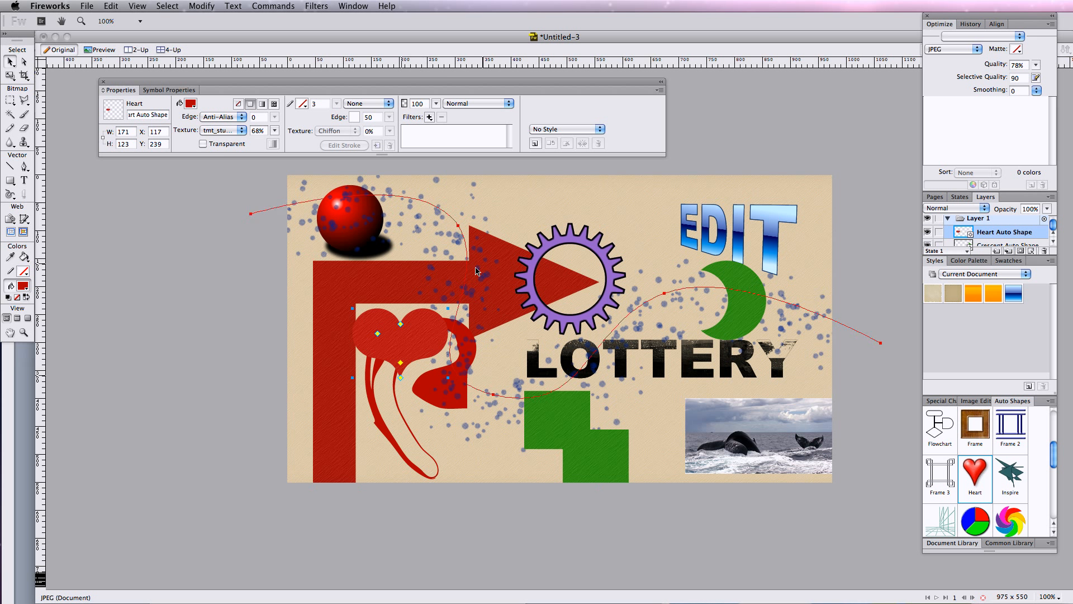
drag(434, 334, 687, 210)
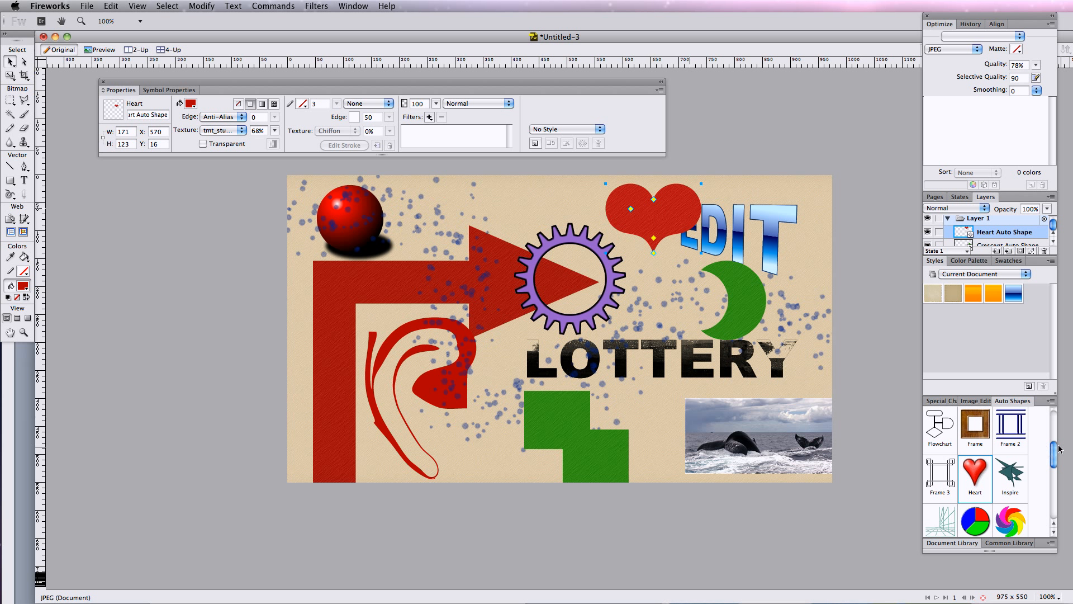
Step: Enlarge the Common Library and expand its Browser Chrome folder
drag(1056, 450, 1057, 490)
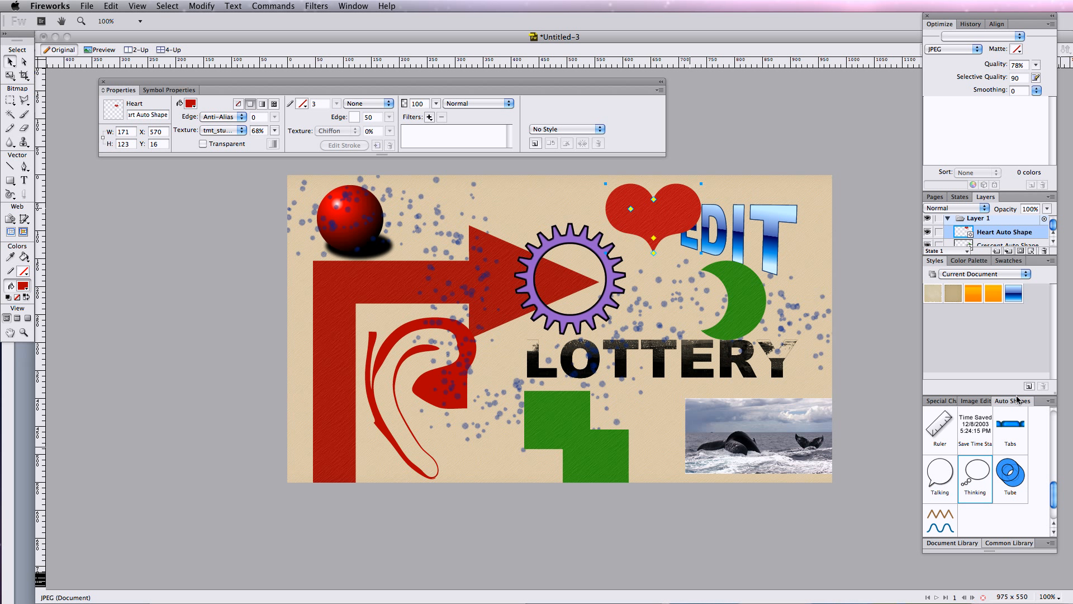
key(F7)
drag(999, 540, 1006, 373)
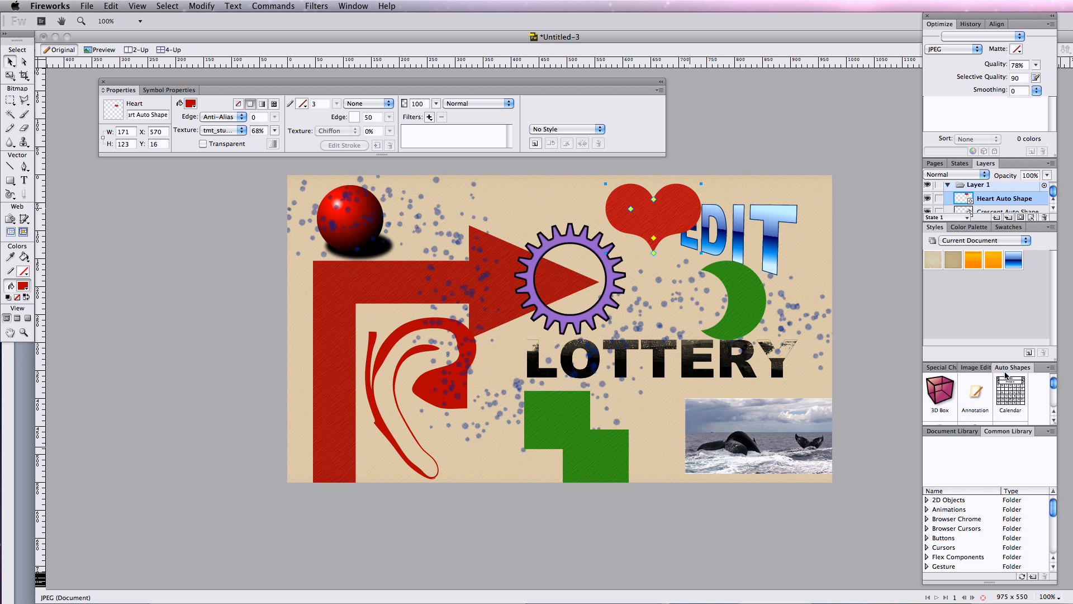
click(927, 520)
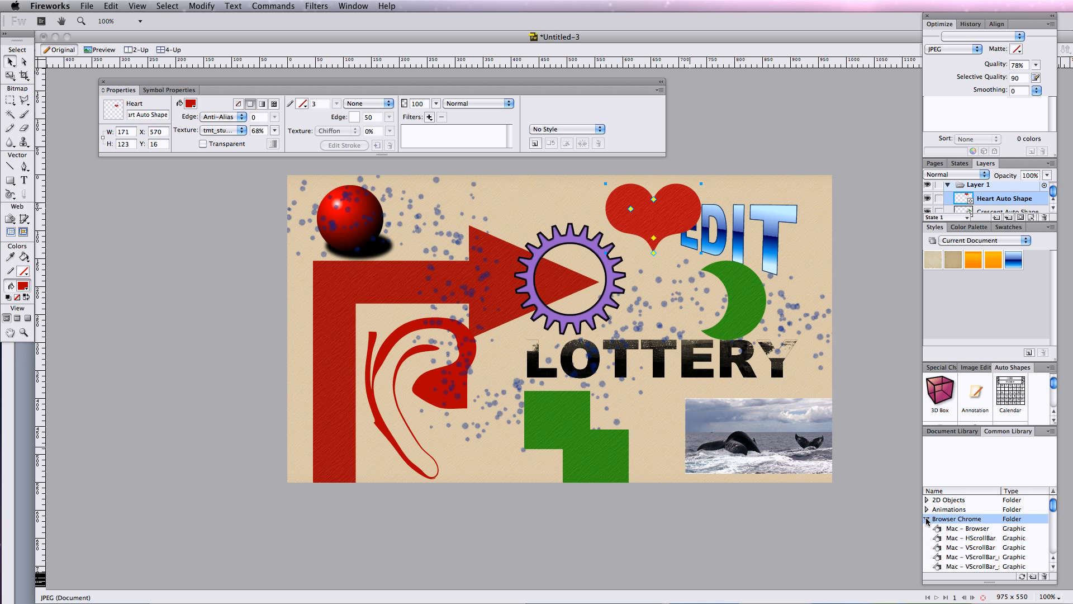
Step: Place the Mac - VScrollBar symbol on the canvas and align it to the canvas's right edge at X 959, Y 0
click(970, 548)
drag(969, 548, 767, 391)
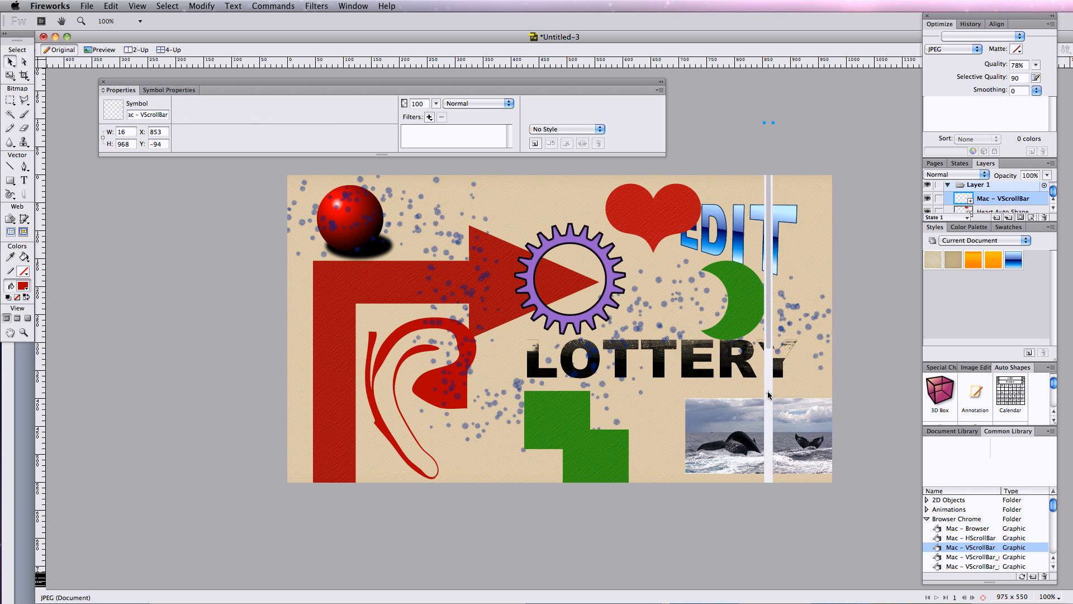
click(11, 61)
mouse_move(773, 223)
mouse_down()
mouse_move(818, 262)
mouse_move(833, 311)
mouse_move(825, 272)
mouse_up()
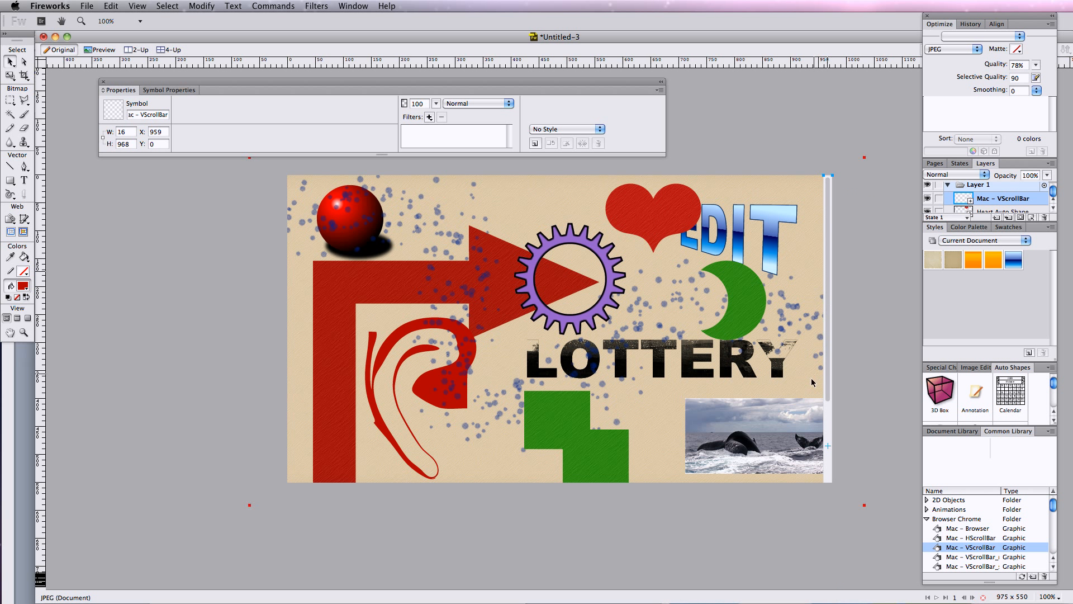
Step: Try to shorten the Mac scroll bar by scaling it and shift it upward, then delete it
key(q)
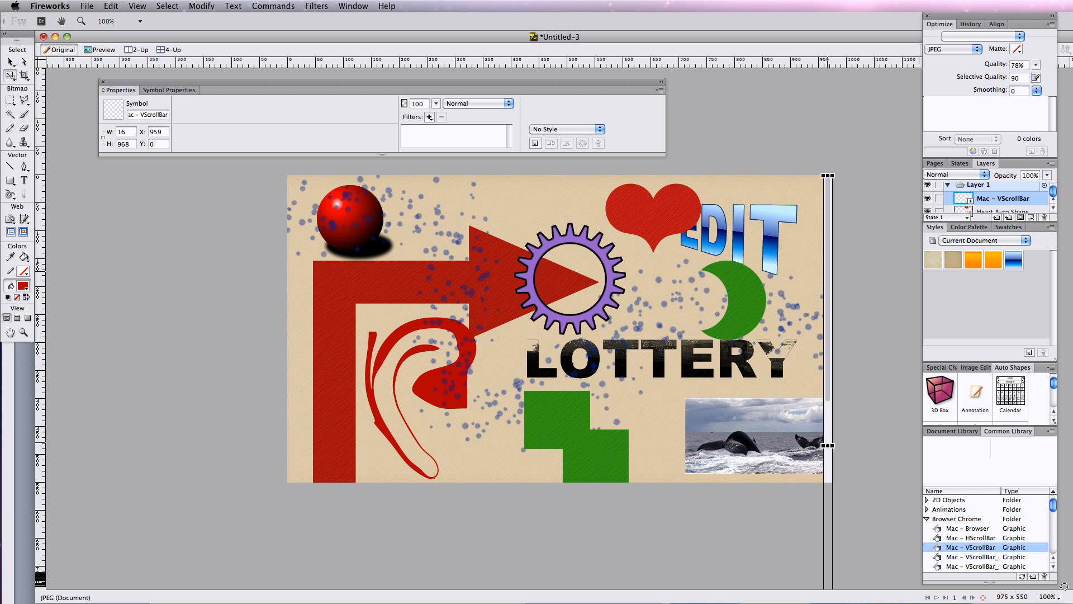
key(h)
key(q)
drag(831, 176, 831, 200)
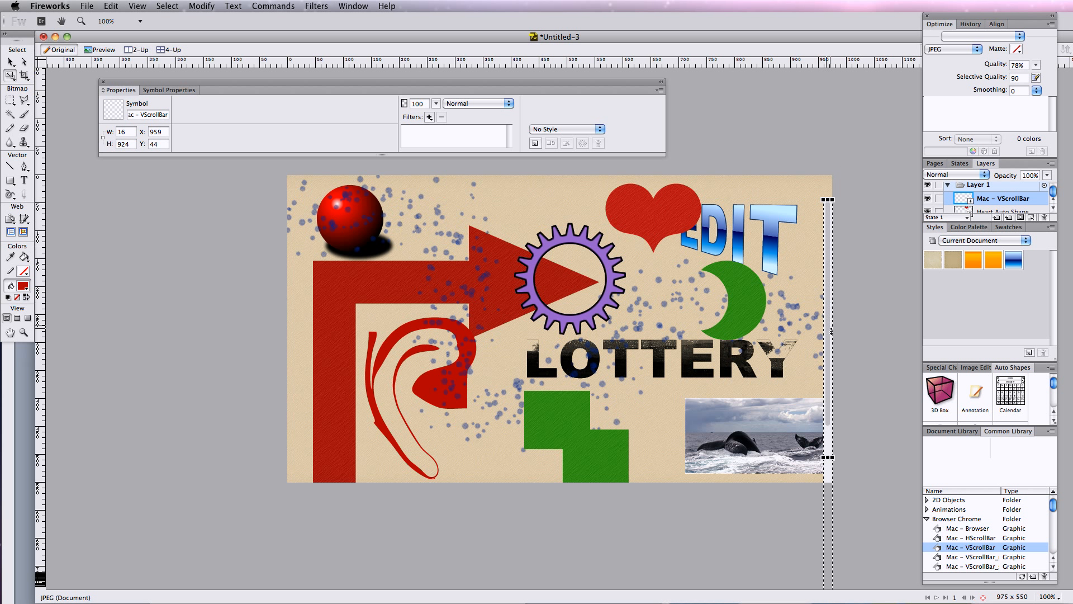
drag(831, 348, 831, 222)
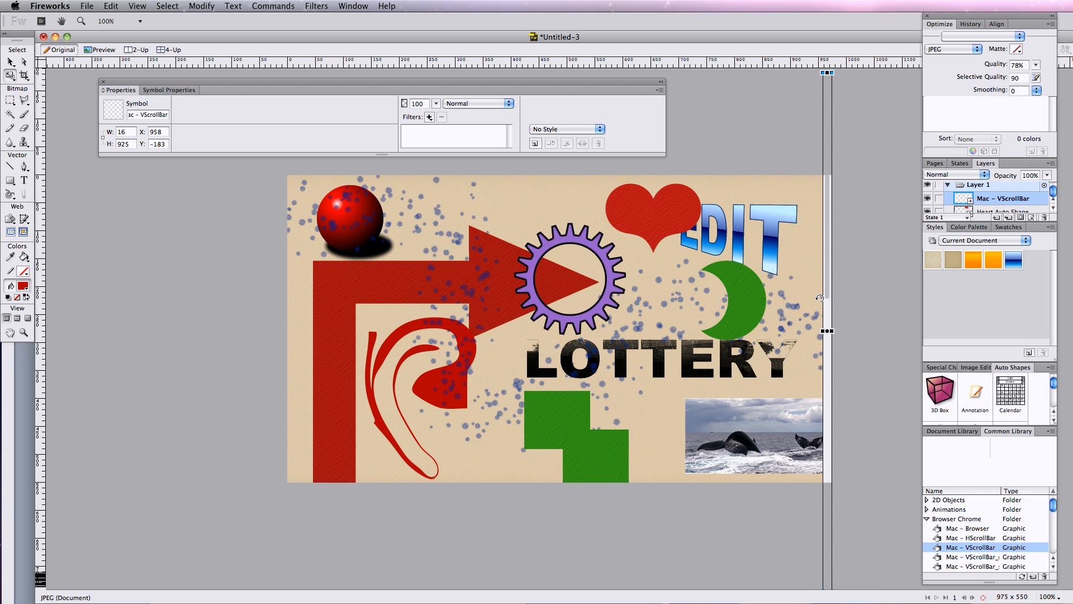
key(Delete)
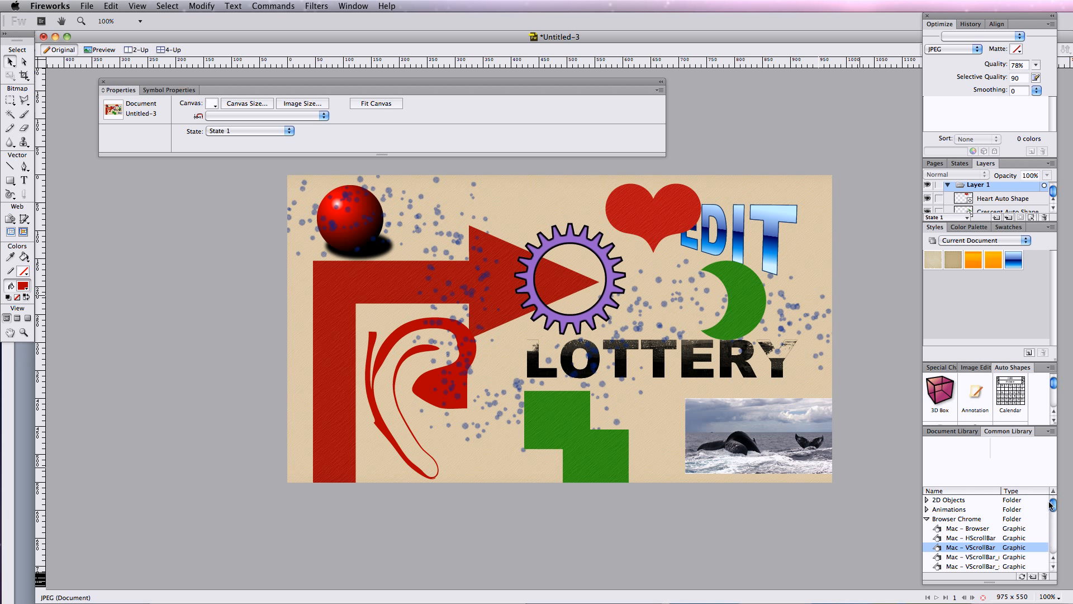
Step: Preview other library symbols, then place Win - VScrollBar along the canvas's right edge at X 959, Y 0
click(968, 557)
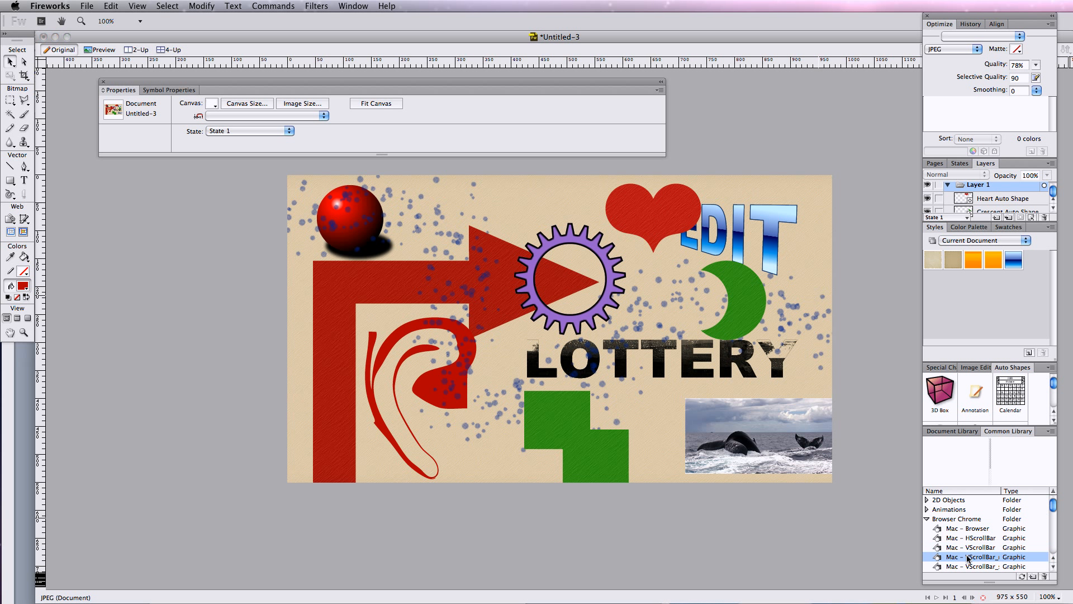
click(974, 566)
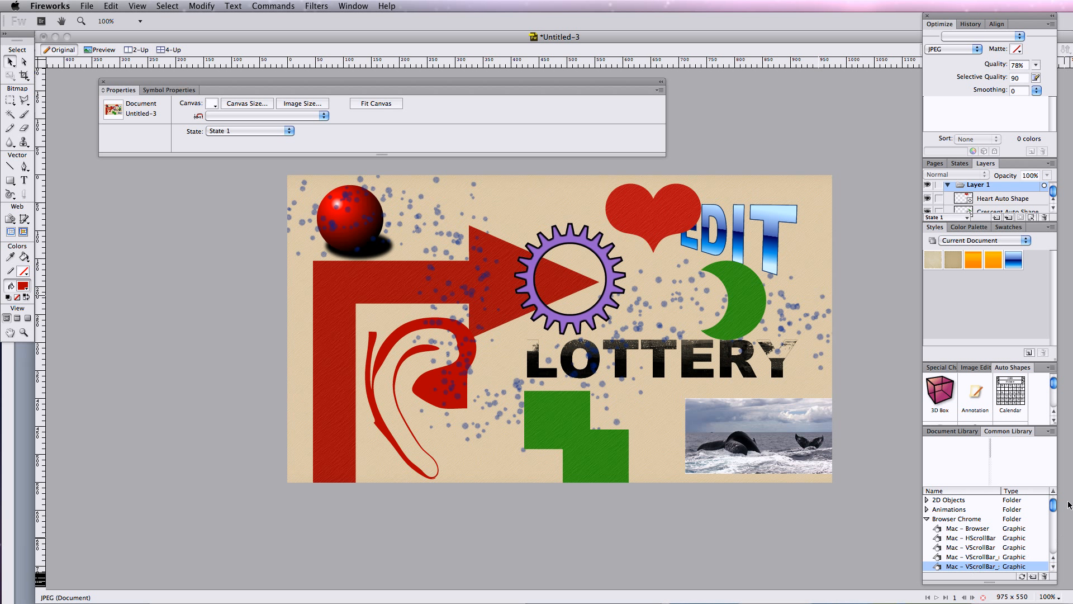
drag(1053, 505, 1053, 519)
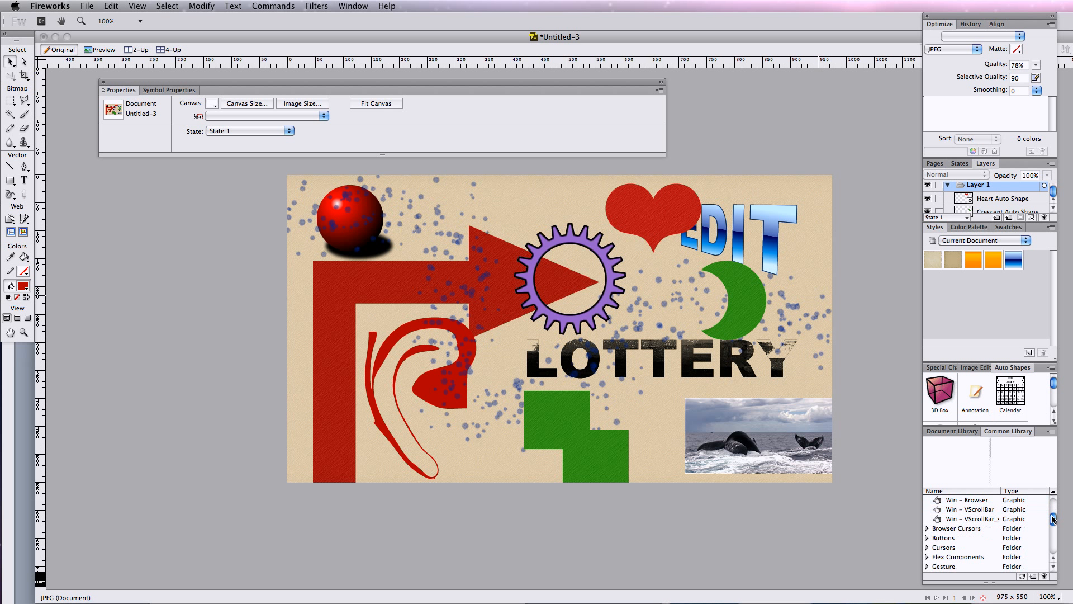
click(928, 529)
click(957, 527)
click(961, 538)
click(967, 548)
drag(968, 549, 809, 397)
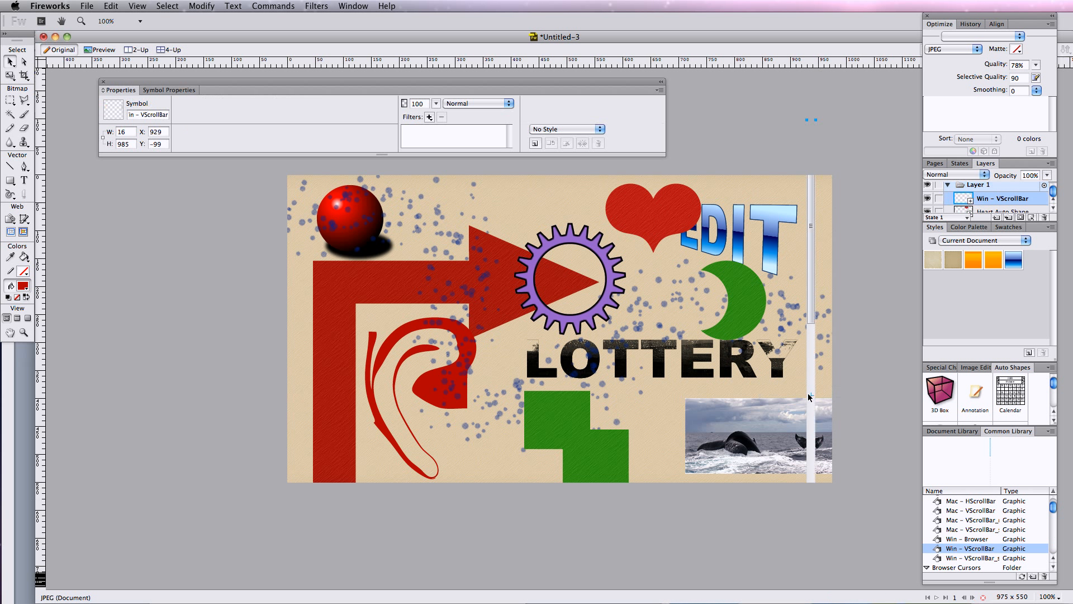
drag(808, 299, 824, 350)
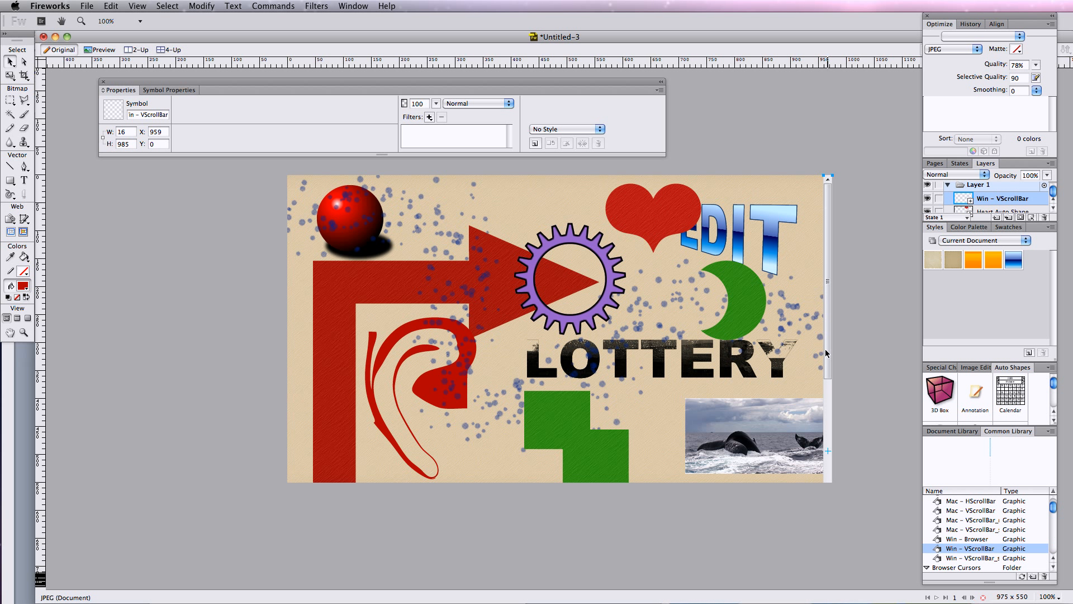
Step: Expand the library's 2D Objects folder and preview its symbols, including Audio, Briefcase, Calculator and Cart
drag(1053, 507, 1054, 503)
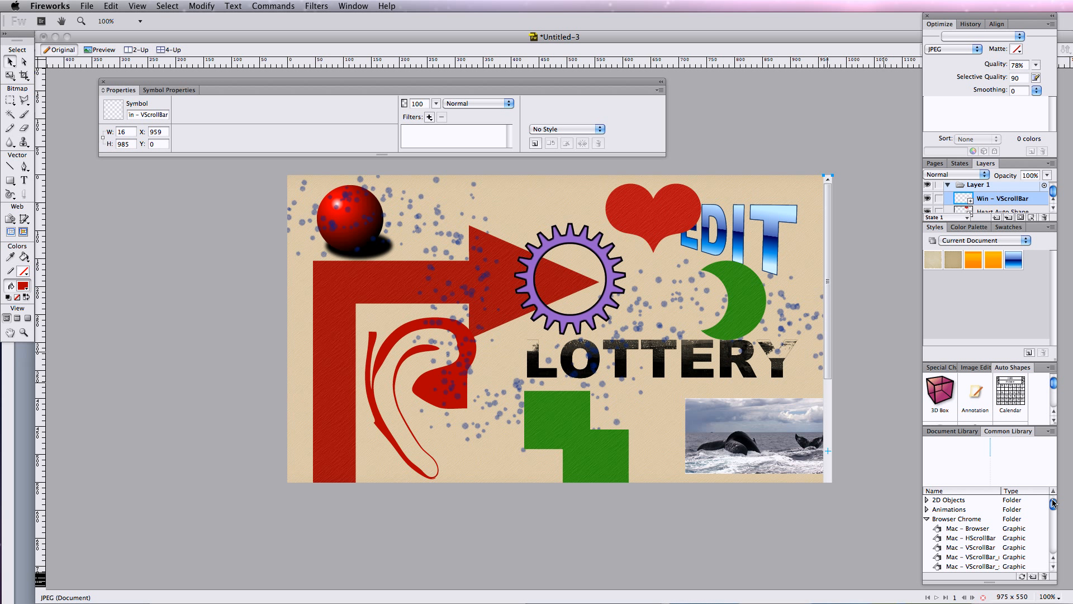
click(927, 500)
click(948, 510)
click(951, 519)
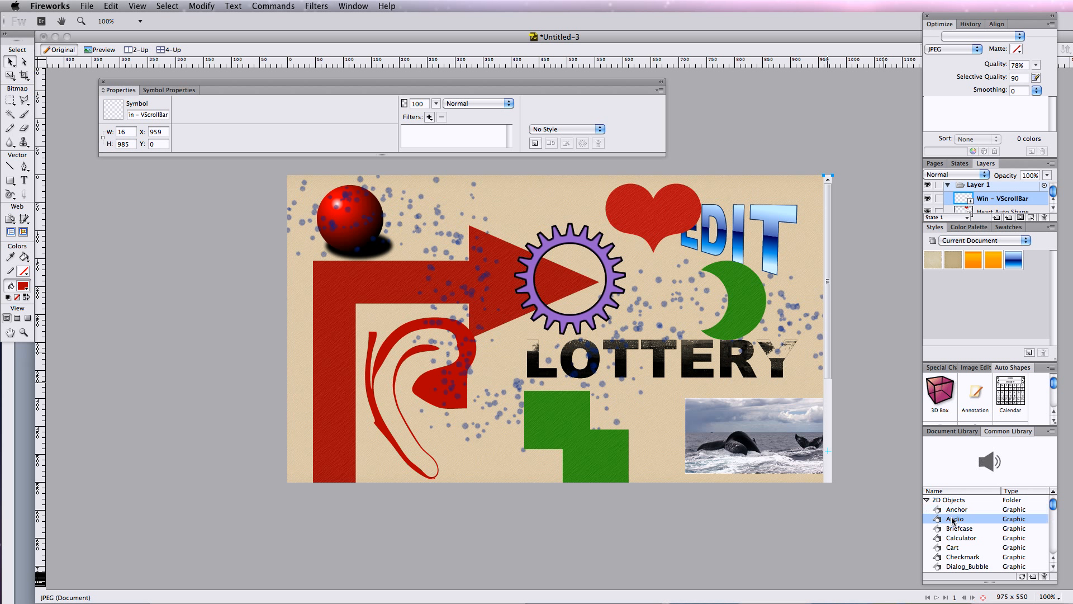
click(956, 528)
click(958, 538)
click(959, 548)
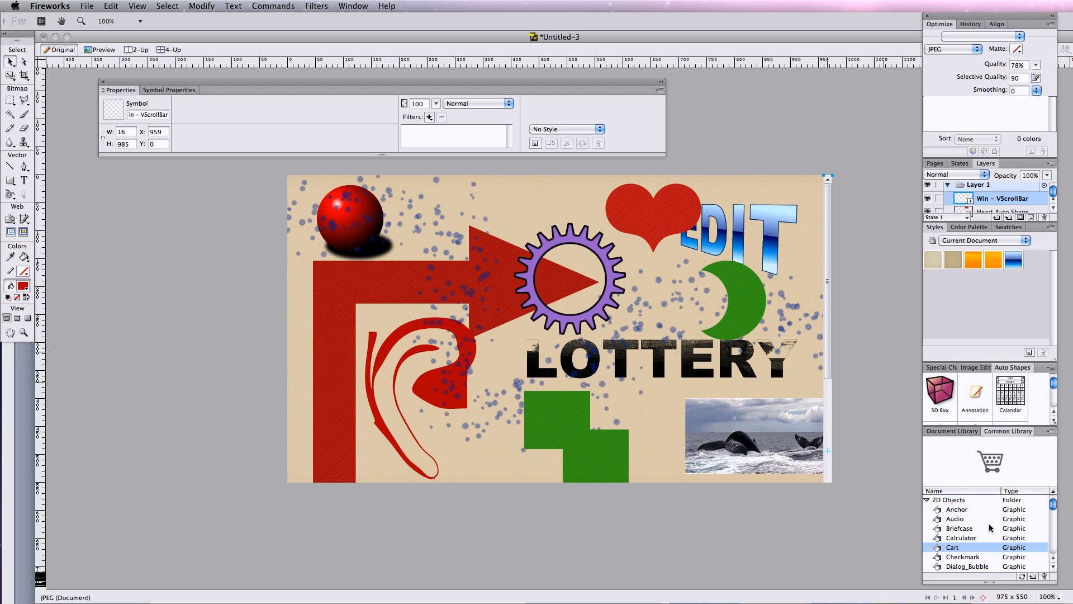
Step: Expand the Video, iPhone and Cursors library folders and preview cursor symbols such as Zoom-out, Wait, W-resize and W-resize-IE
drag(1058, 507, 1053, 553)
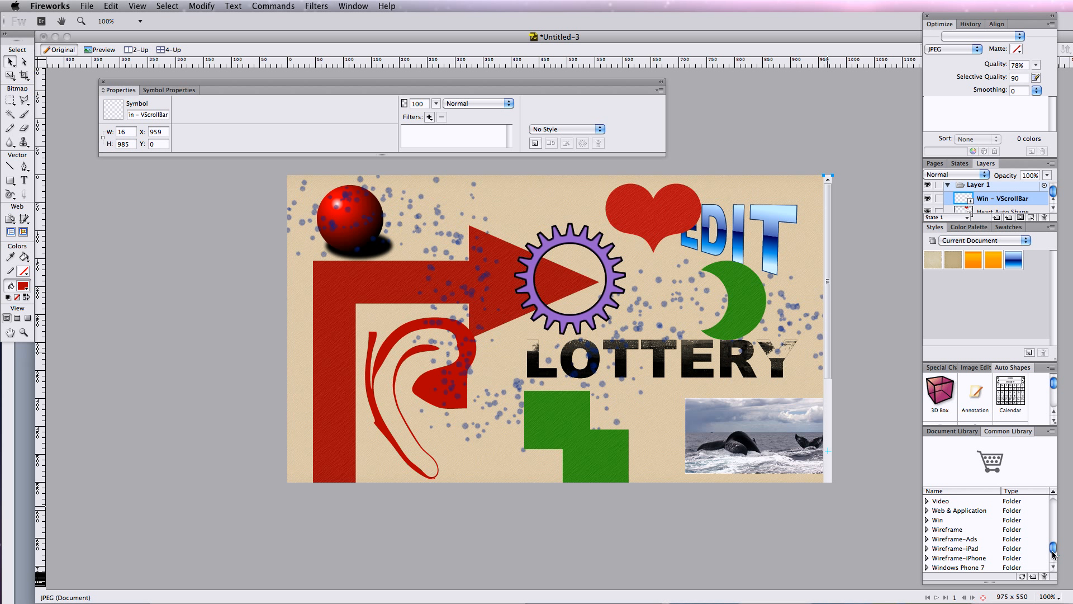
click(927, 501)
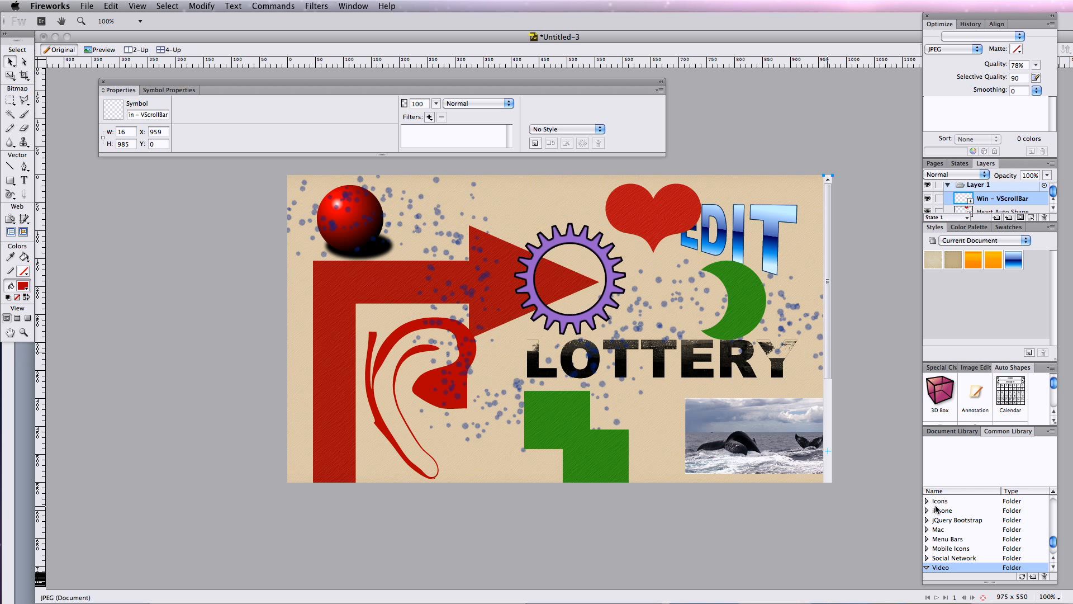
click(928, 511)
click(947, 503)
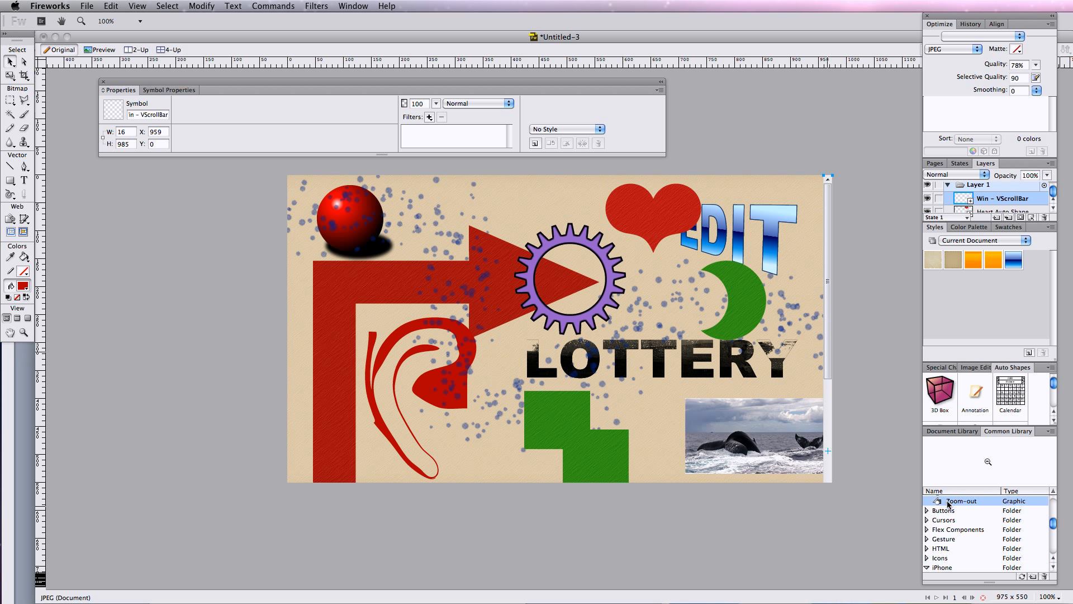
click(953, 522)
click(956, 531)
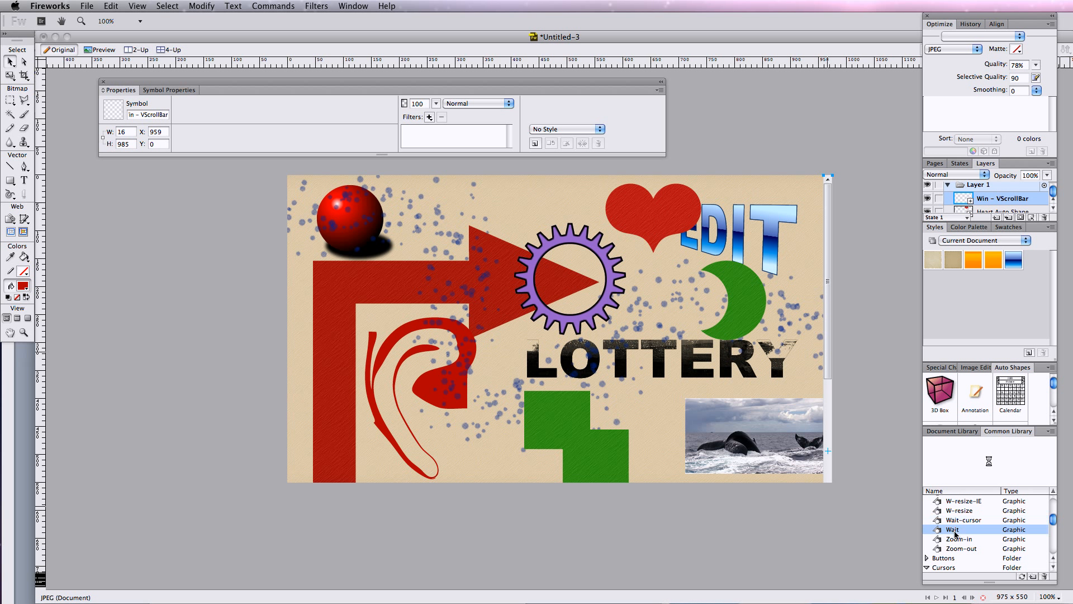
click(960, 510)
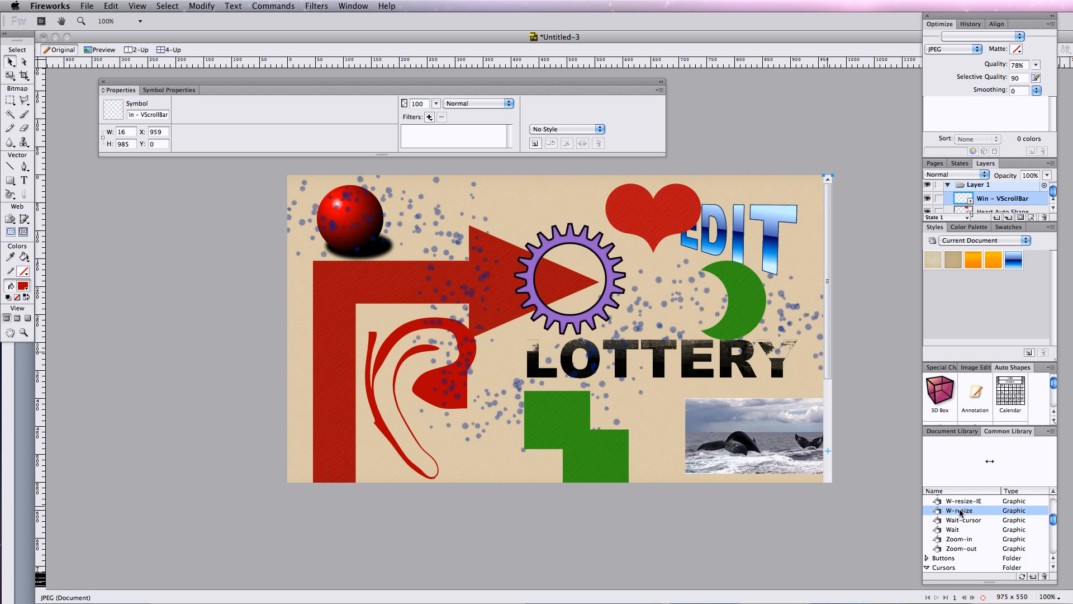
click(960, 501)
drag(1054, 520, 1043, 472)
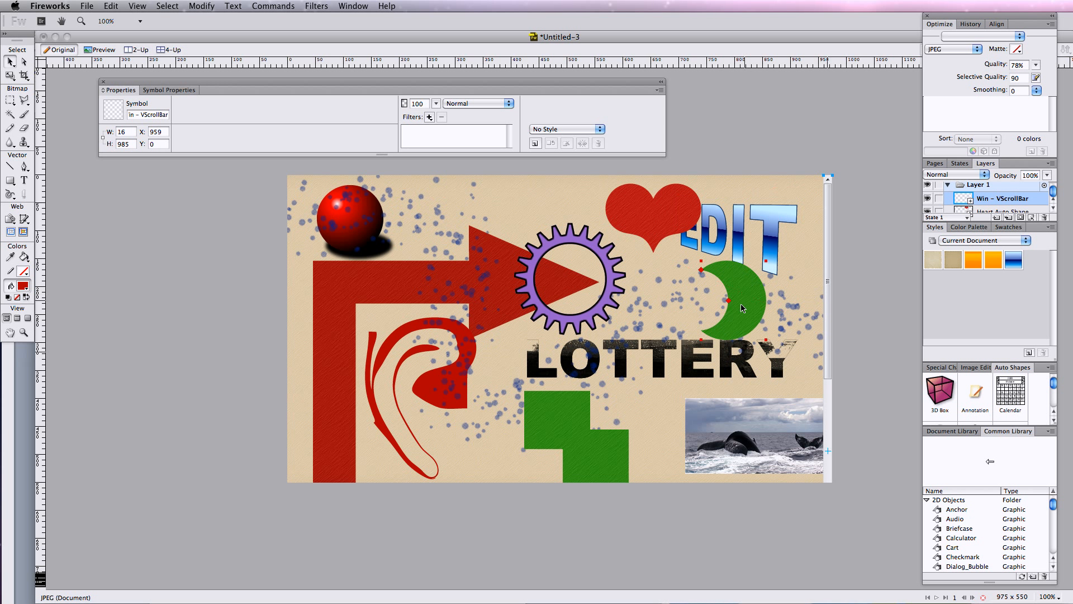
Step: Move the green crescent over the whale photo and scale it down to about 91 by 111 pixels at X 790, Y 411
drag(740, 304, 773, 440)
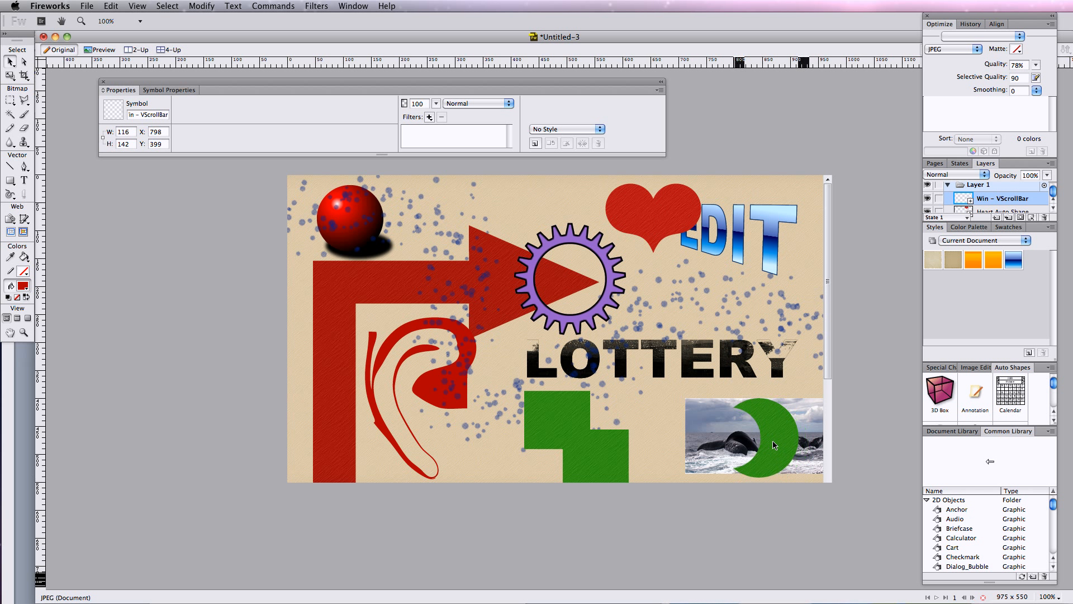
key(q)
drag(799, 477, 781, 462)
key(Return)
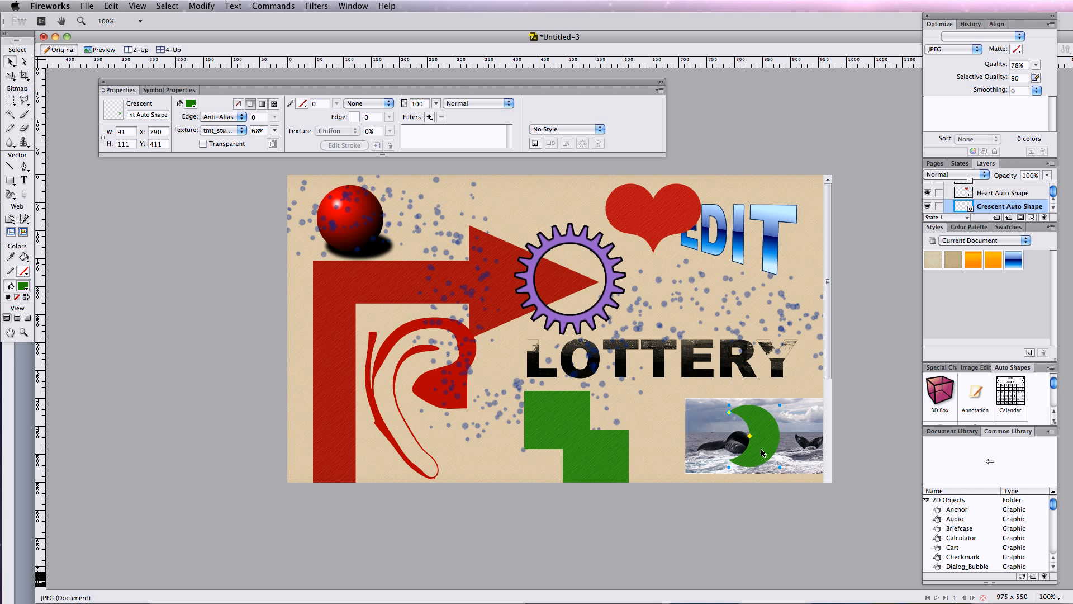
Step: Cut the green crescent and paste it as a mask onto the whale photo, then deselect it
key(Delete)
click(762, 451)
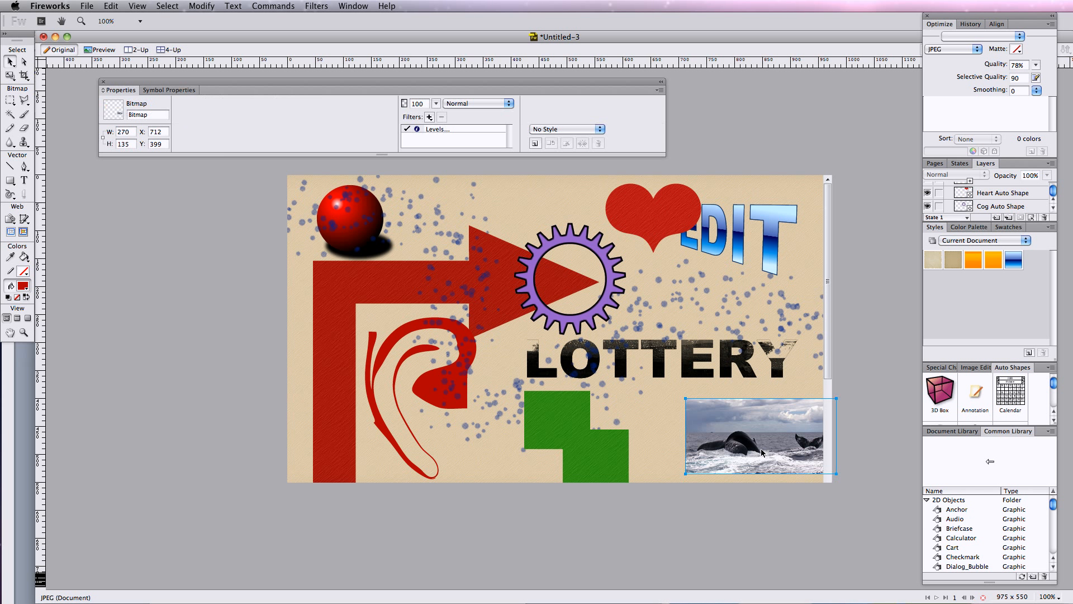
click(112, 6)
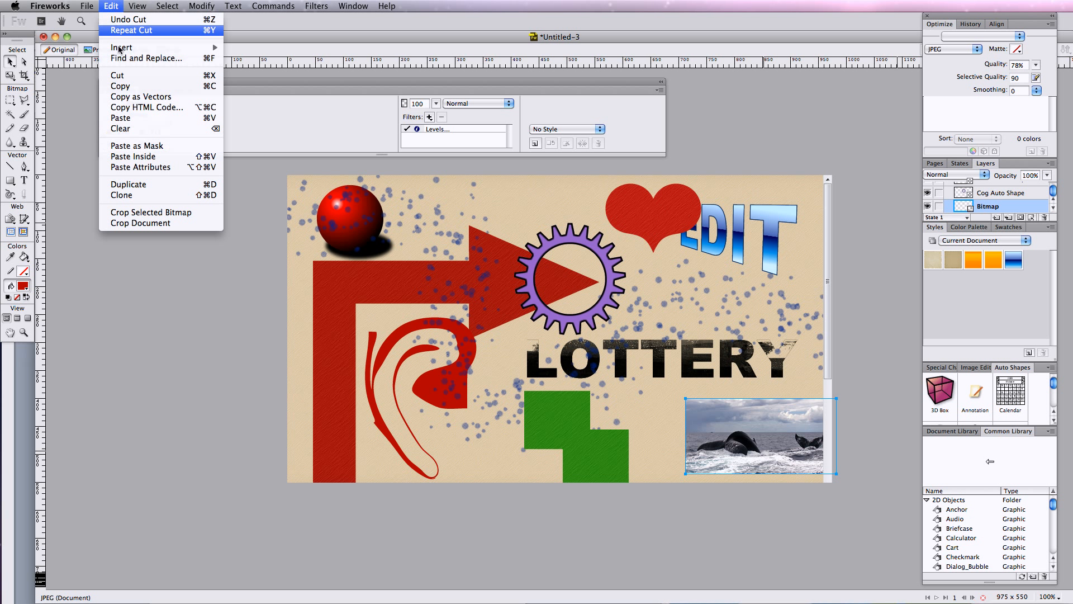
click(137, 145)
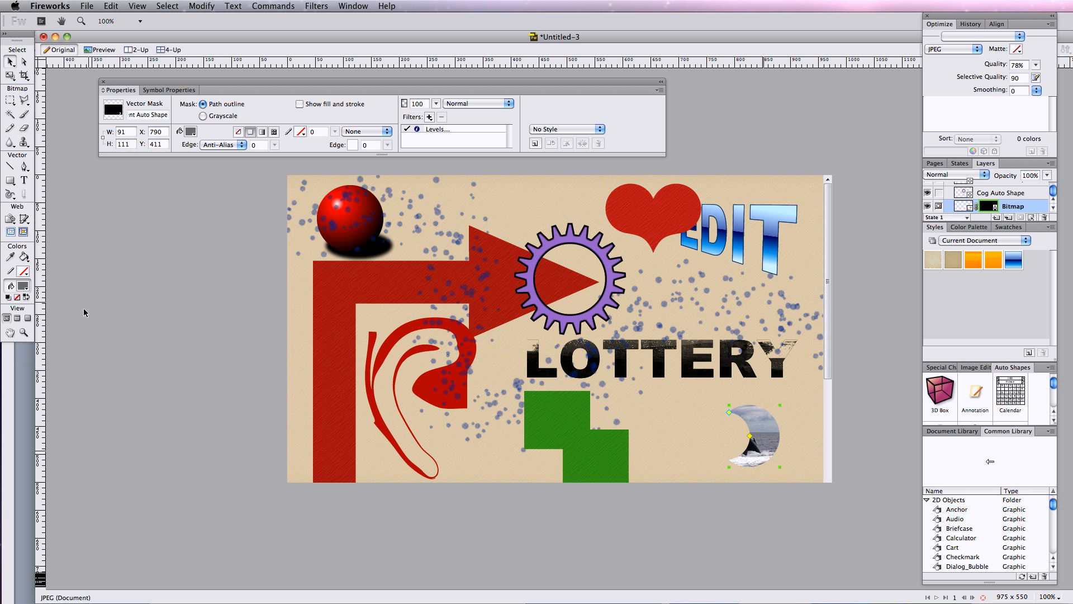
click(86, 343)
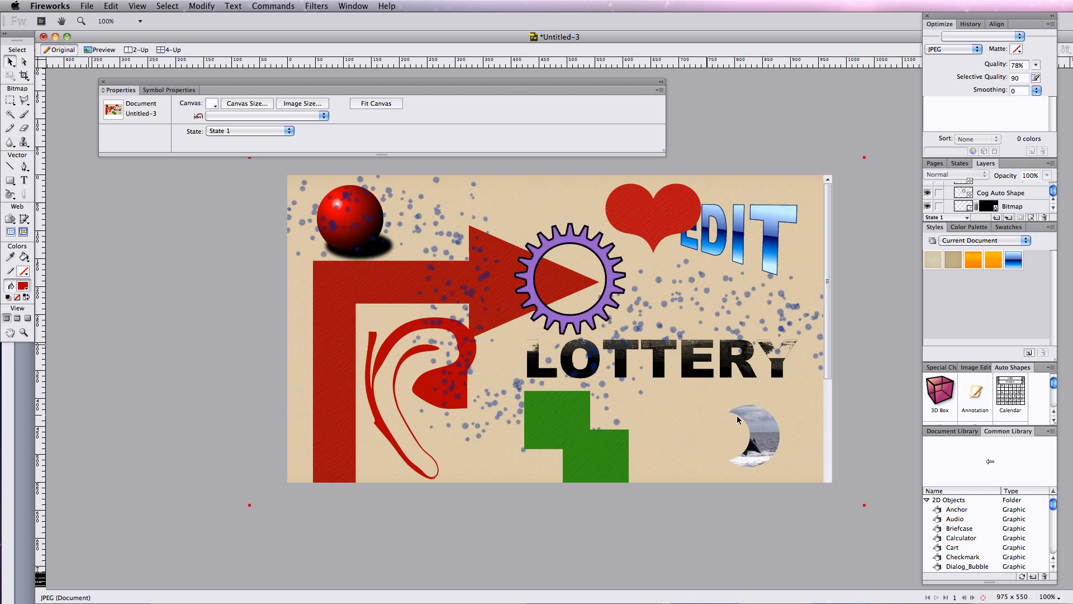
Step: Enlarge the layer list, unlink the photo from its crescent mask, shift the photo to X 630, Y 393, and relink them
click(766, 420)
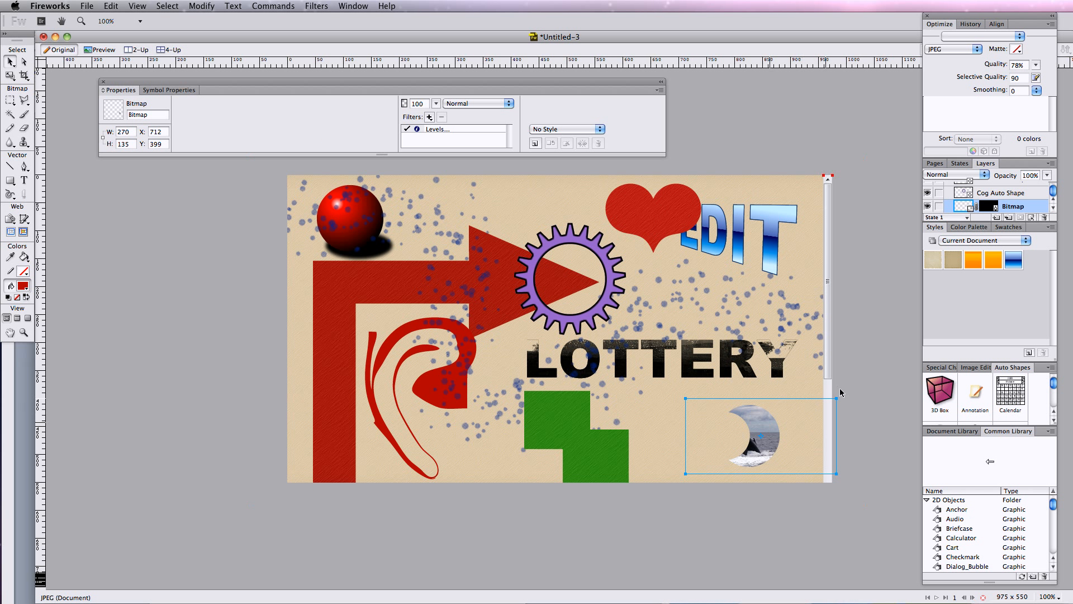
drag(1031, 221, 1017, 498)
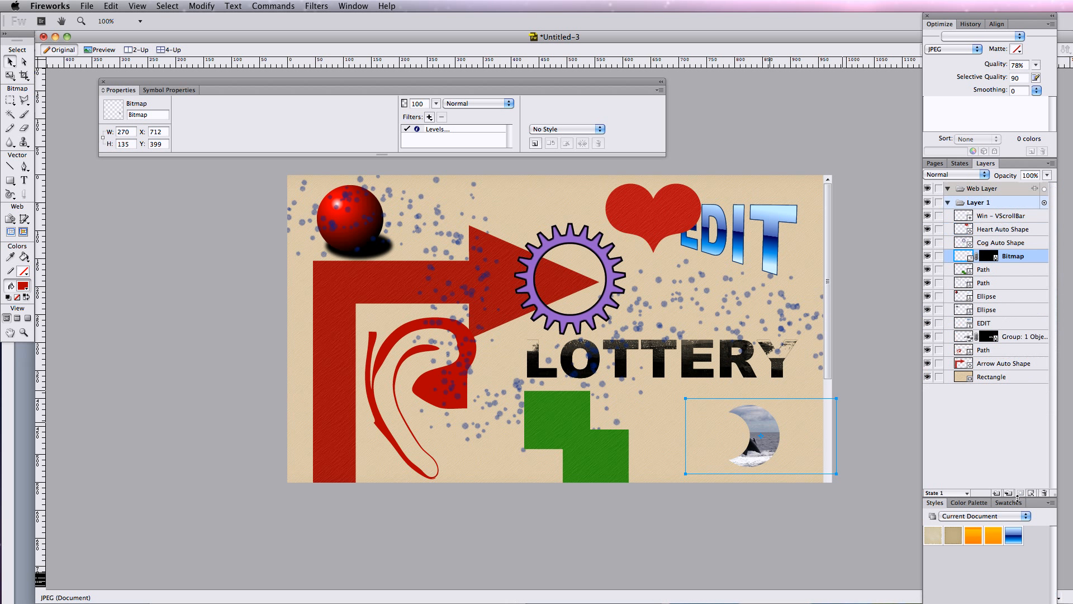
click(975, 255)
drag(769, 435, 720, 431)
click(976, 257)
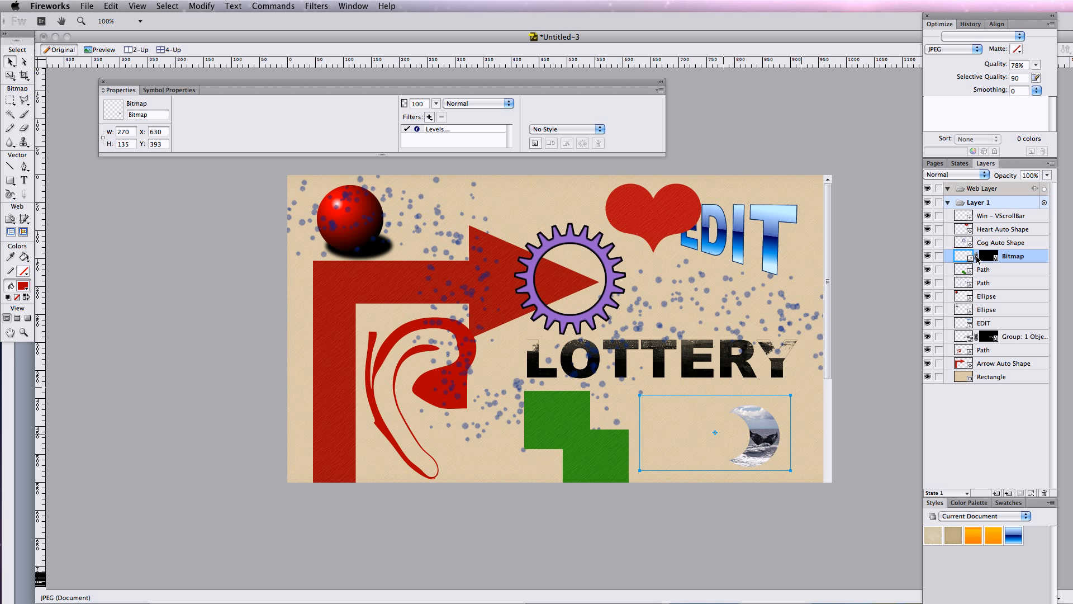